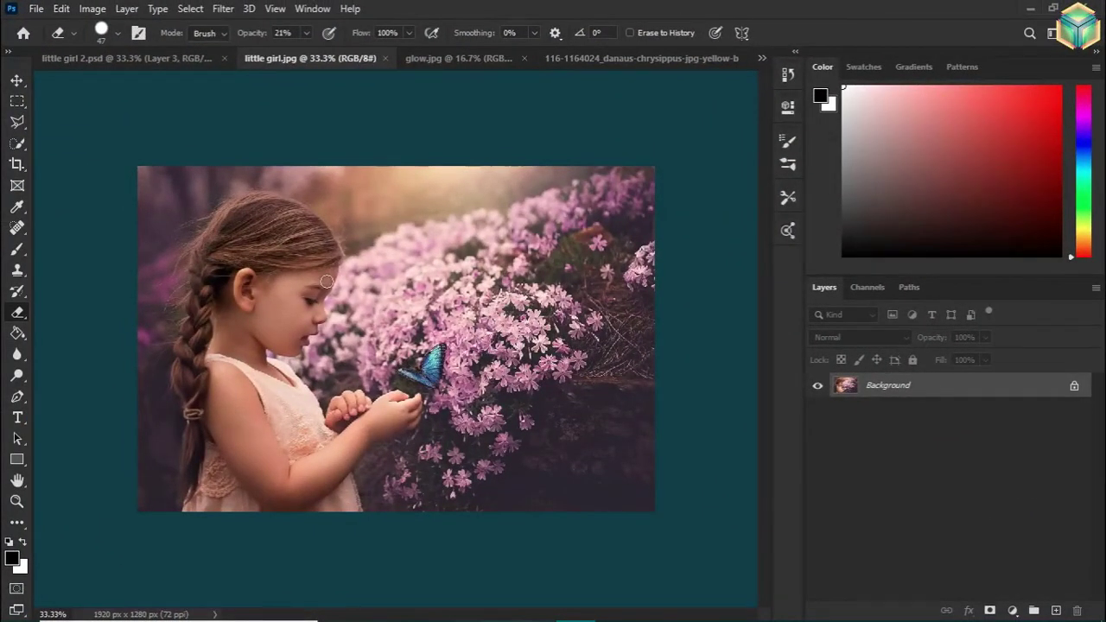
Check little girl.jpg at 50% zoom, then bring up the yellow butterfly PNG
key(ctrl+plus)
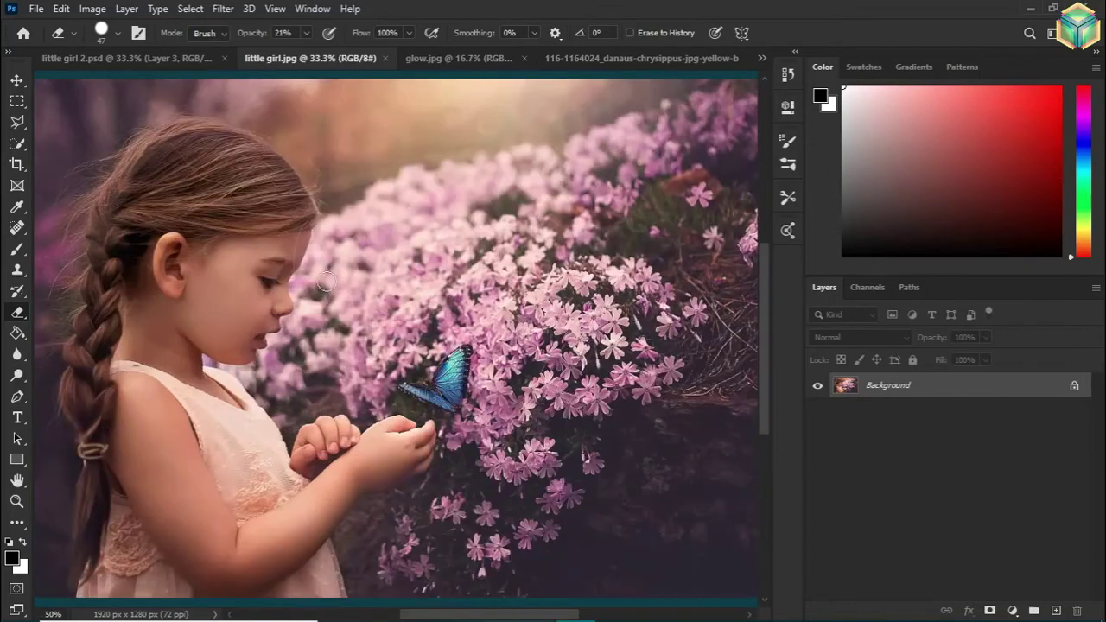
key(ctrl+minus)
key(ctrl+plus)
key(ctrl+minus)
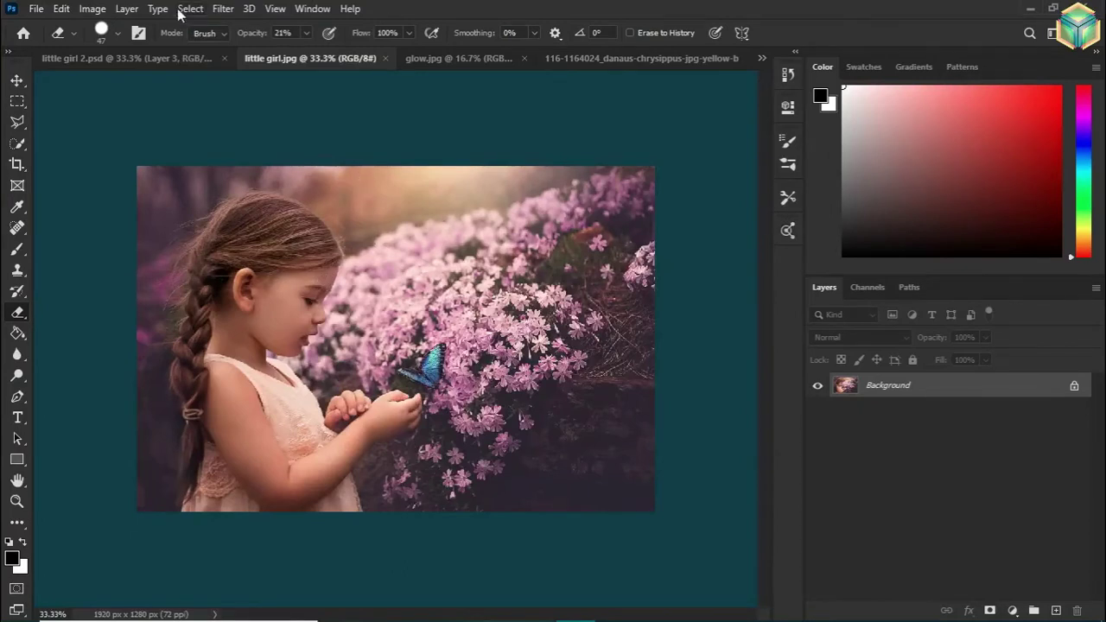
click(580, 59)
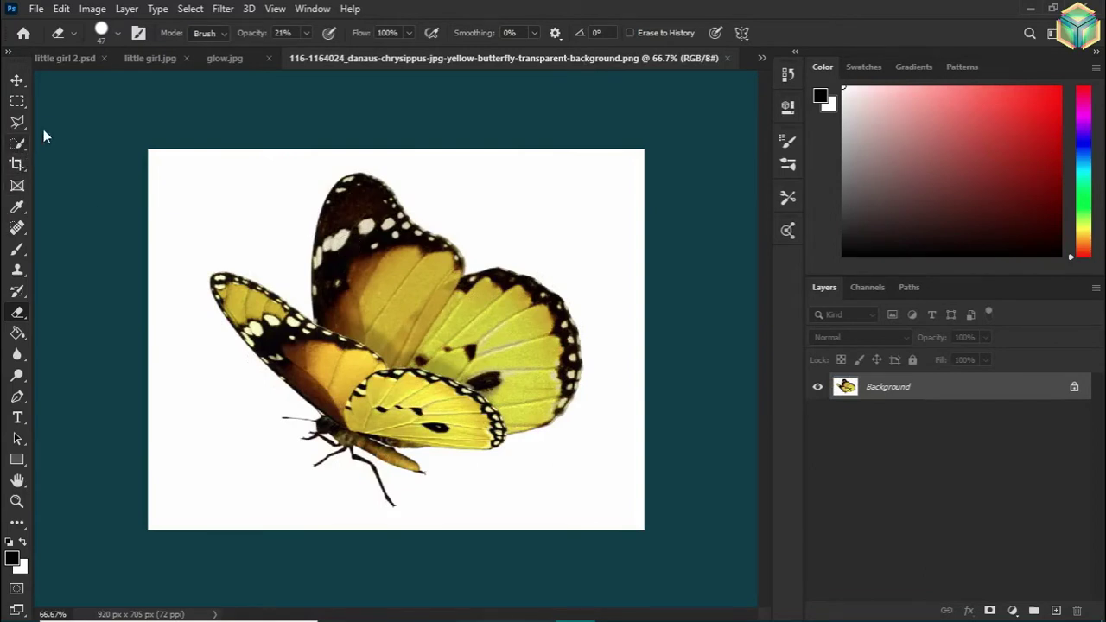
Quick-select the yellow butterfly's wings and body, copy it, and return to little girl.jpg
click(17, 143)
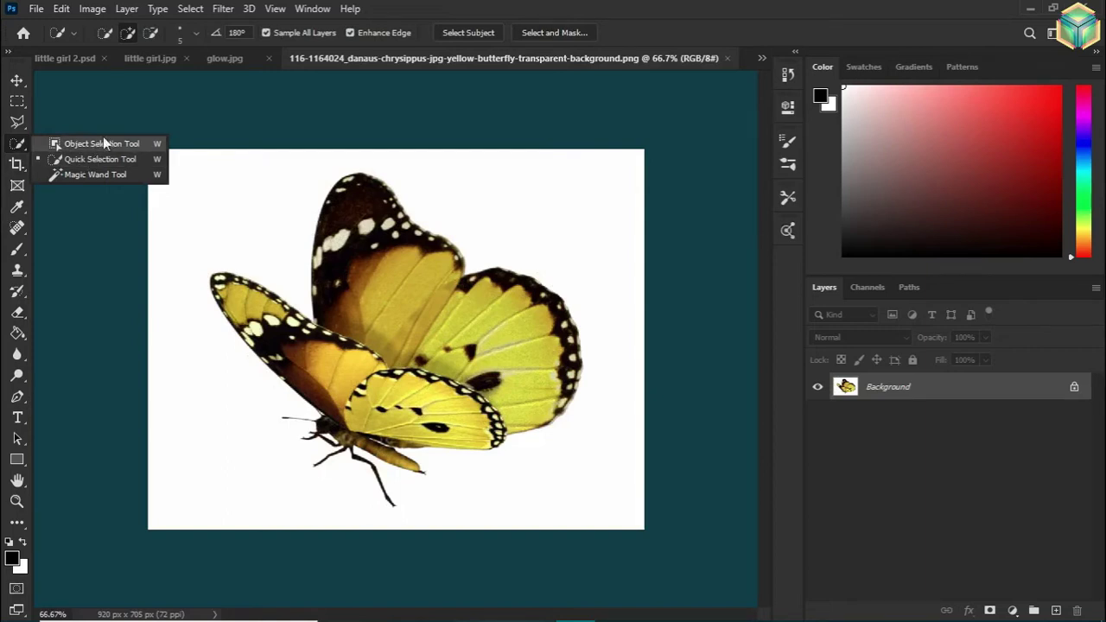
click(102, 160)
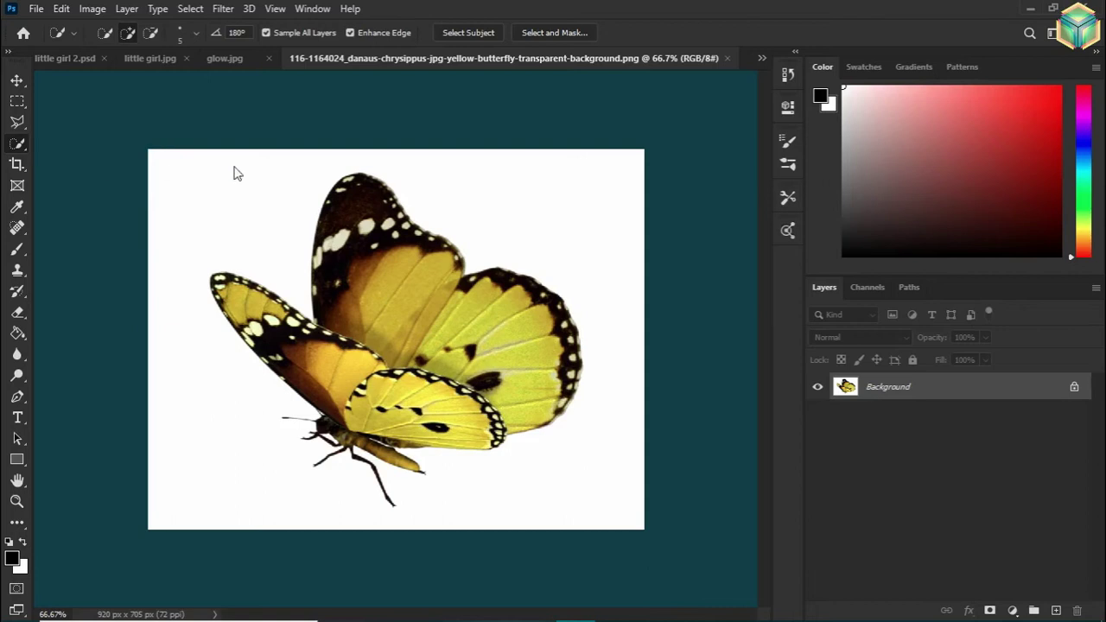
mouse_move(345, 190)
mouse_down()
mouse_move(385, 252)
mouse_move(420, 256)
mouse_up()
drag(421, 256, 406, 238)
drag(345, 179, 459, 316)
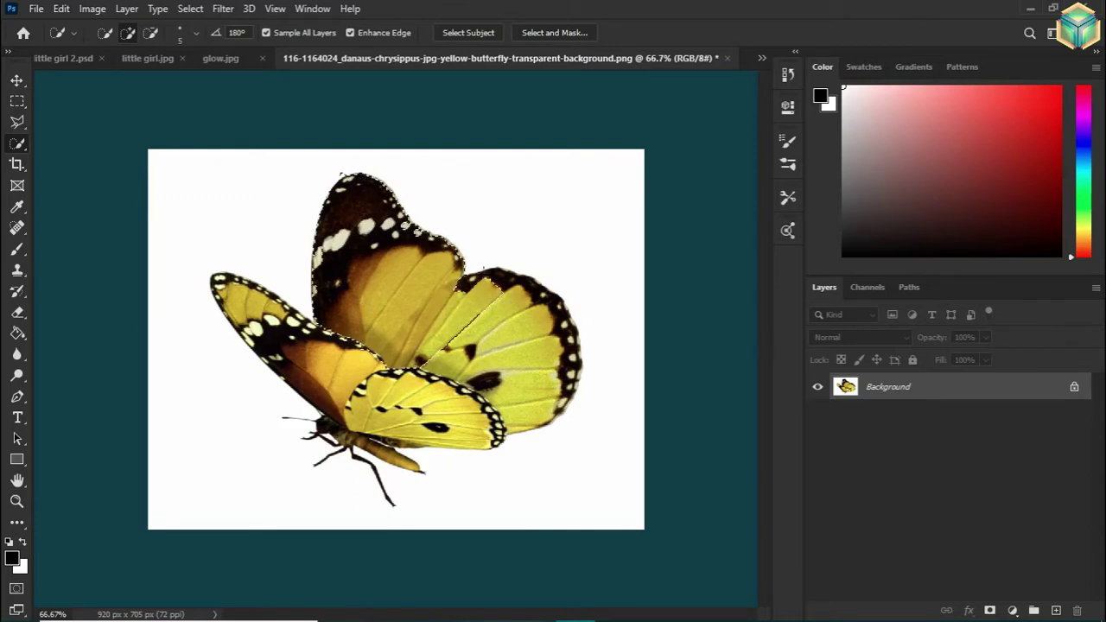
mouse_move(563, 367)
mouse_down()
mouse_move(448, 407)
mouse_move(483, 423)
mouse_up()
mouse_move(333, 366)
mouse_down()
mouse_move(362, 449)
mouse_move(235, 304)
mouse_up()
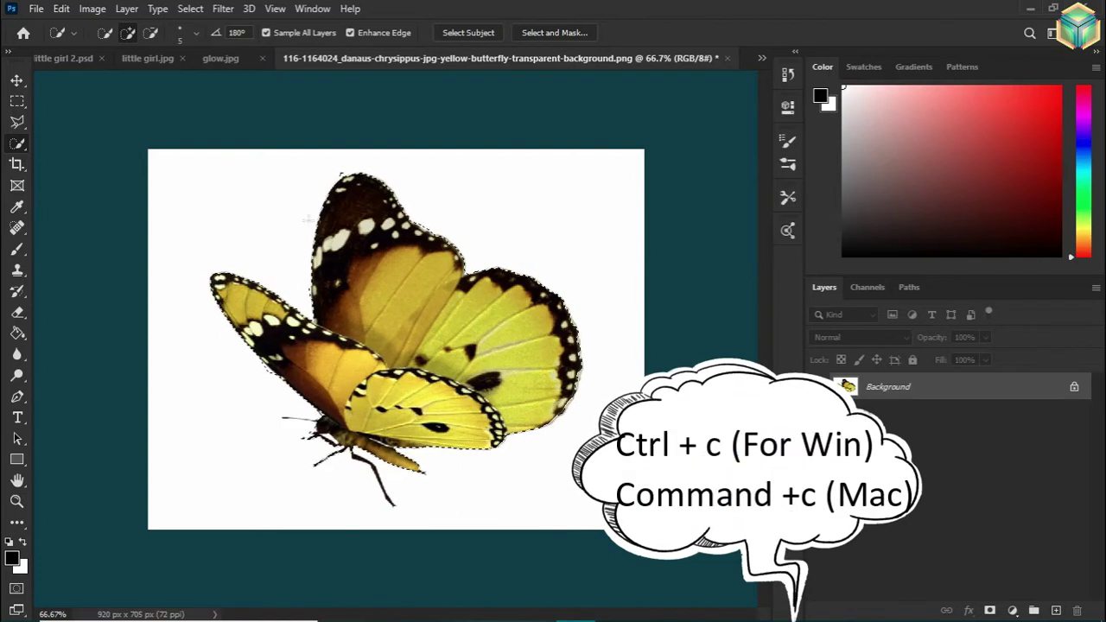
click(143, 60)
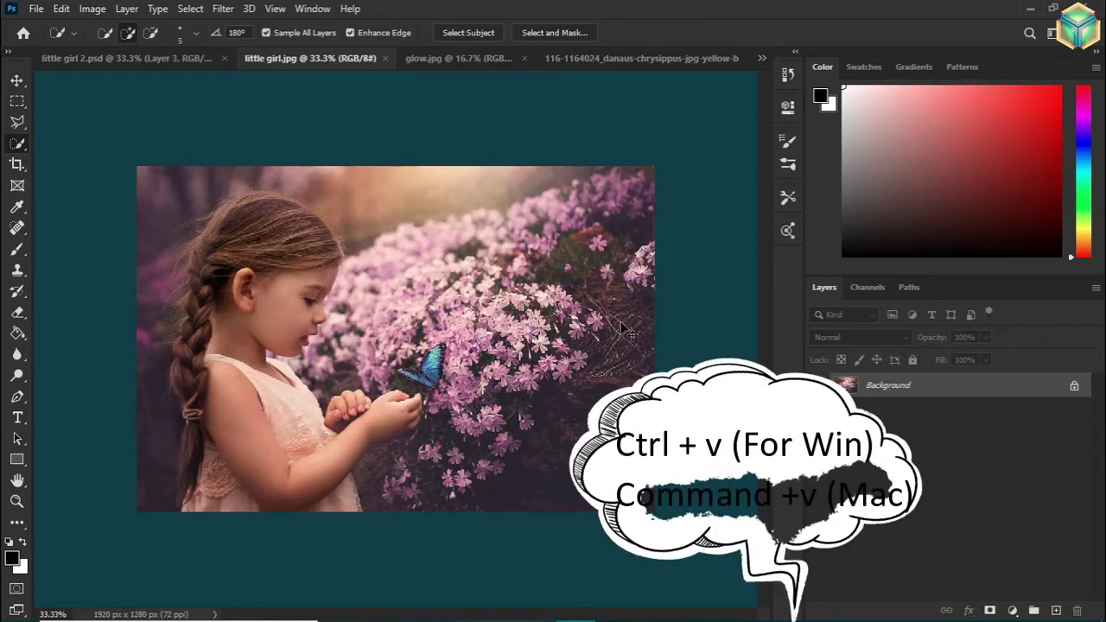
Paste the butterfly as Layer 1 and move it up and right beside her face
key(ctrl+v)
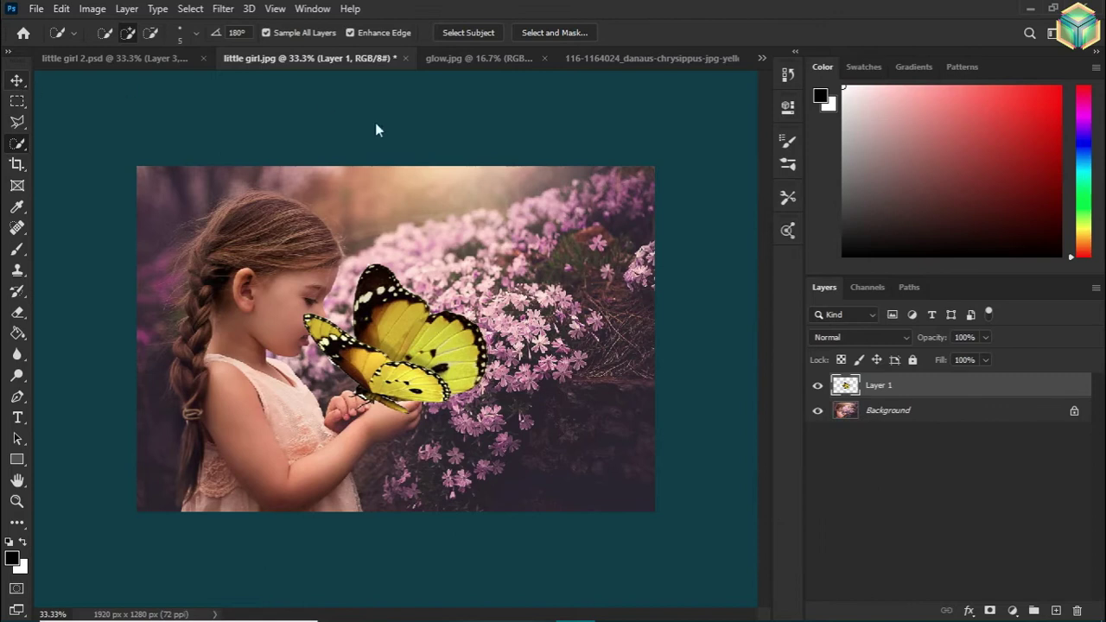
key(v)
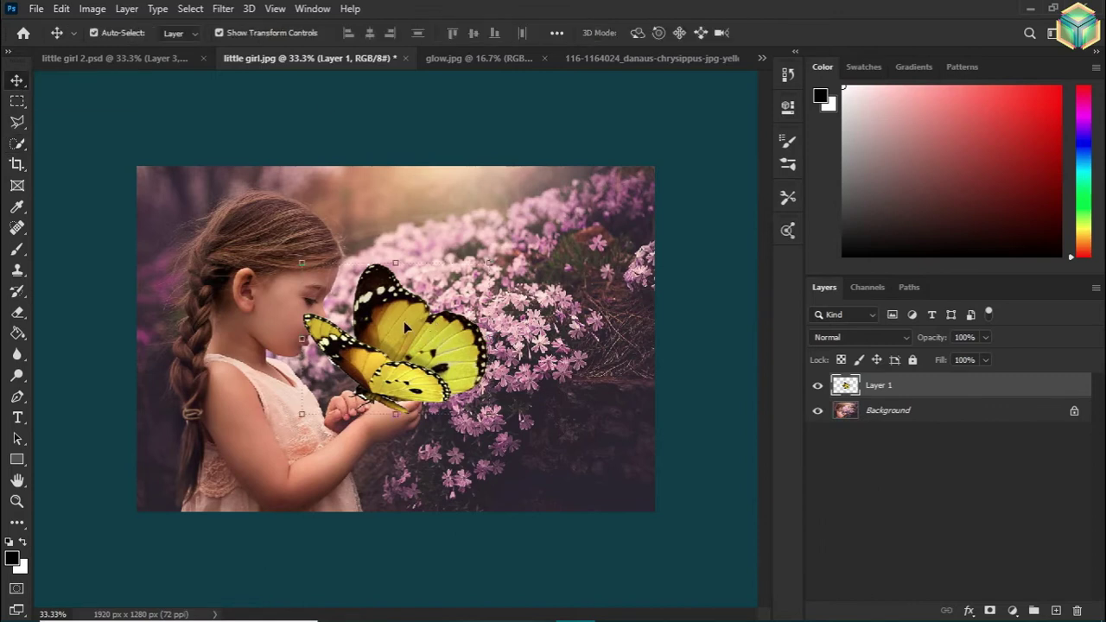
drag(415, 340, 457, 327)
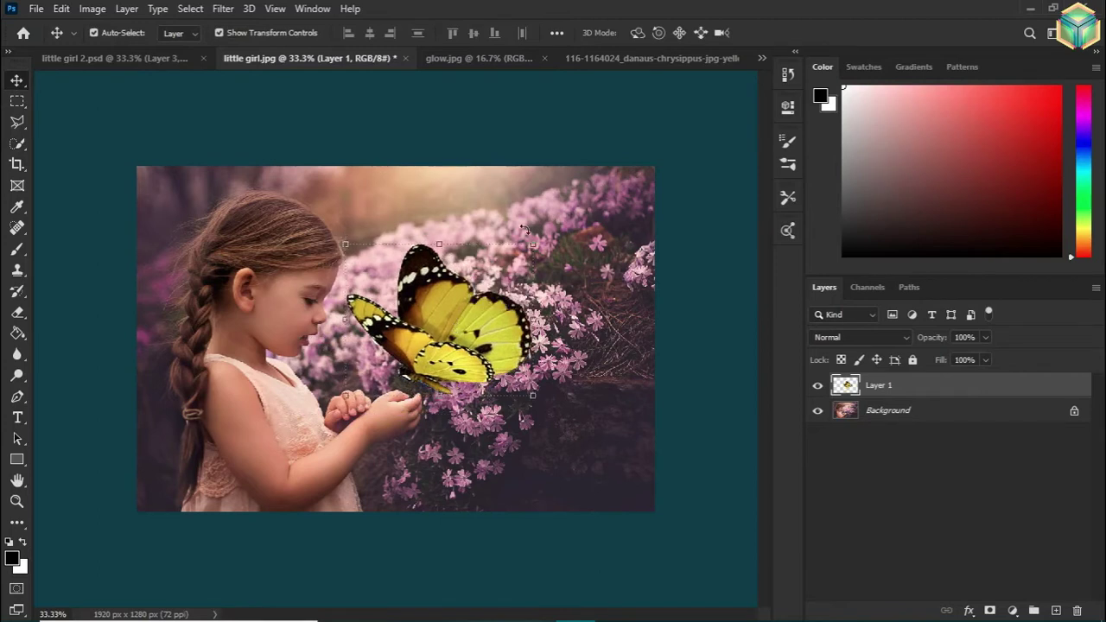
click(536, 238)
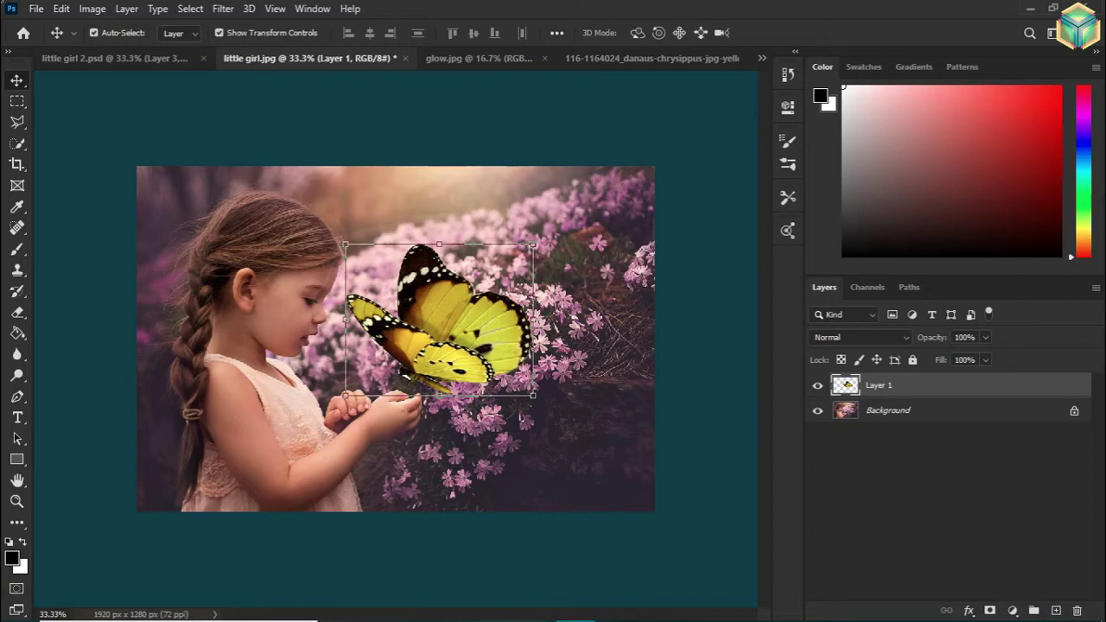
Scale the butterfly down to about half size over the flowers
drag(533, 245, 516, 241)
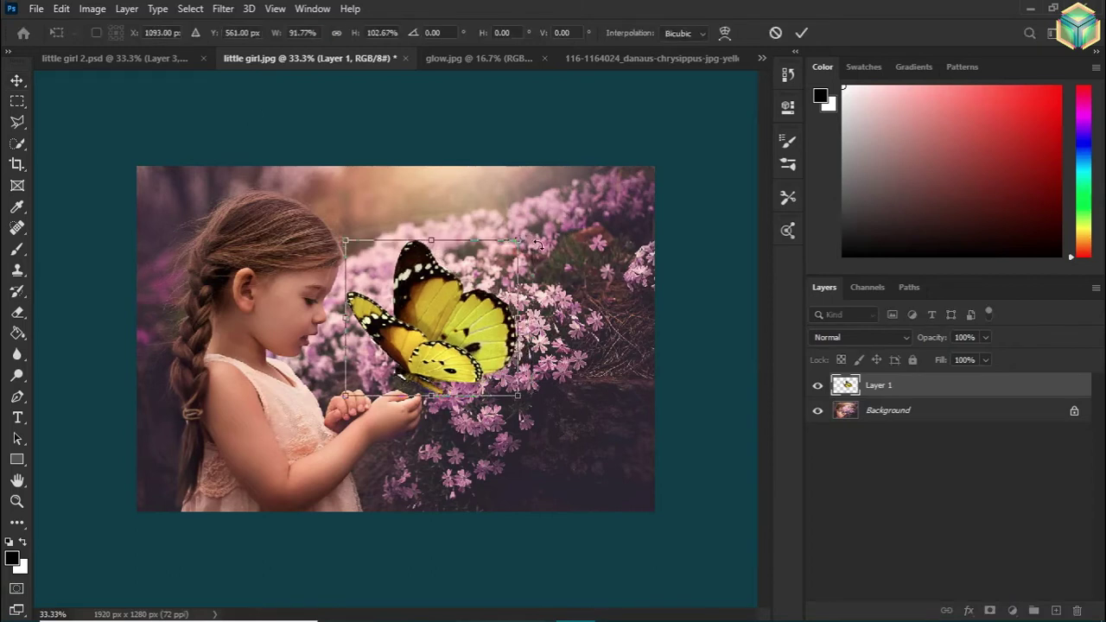
drag(476, 288, 488, 283)
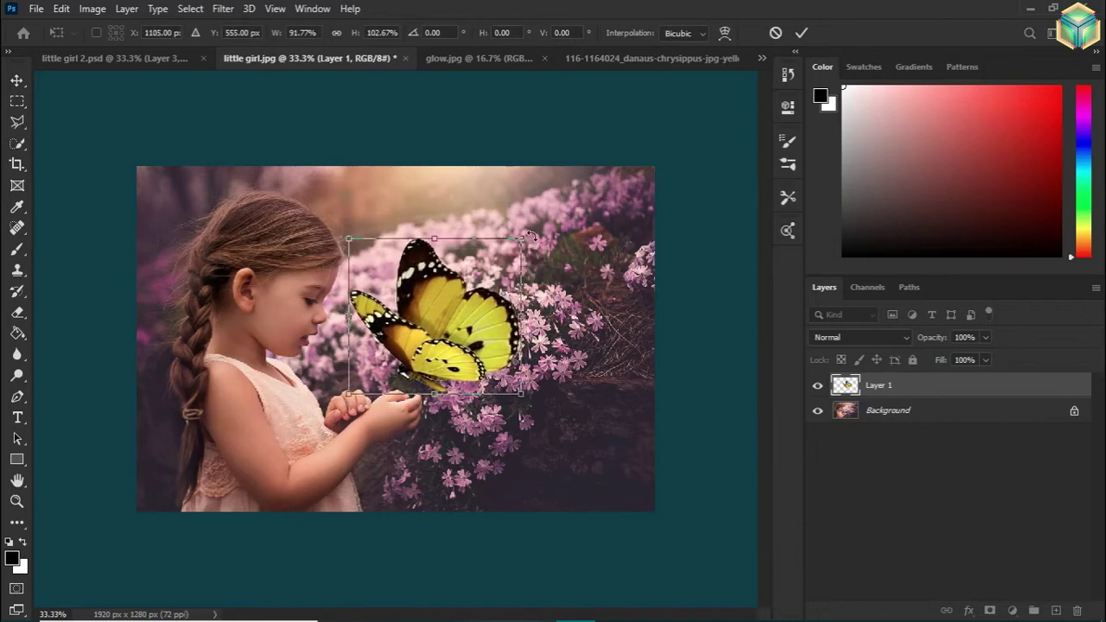
drag(522, 233, 514, 256)
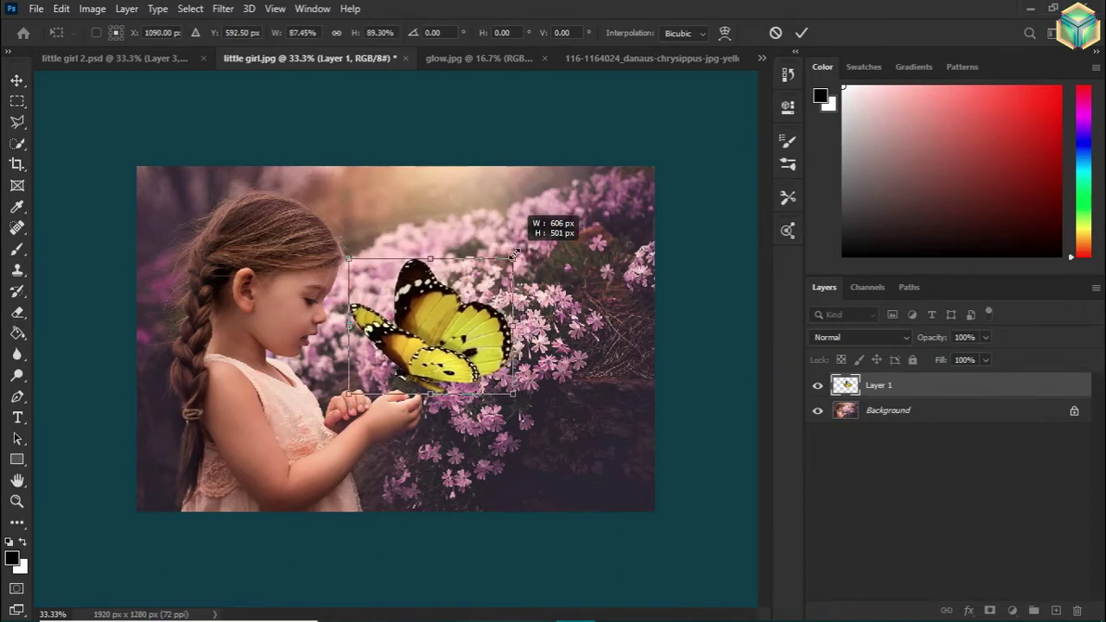
drag(347, 257, 378, 287)
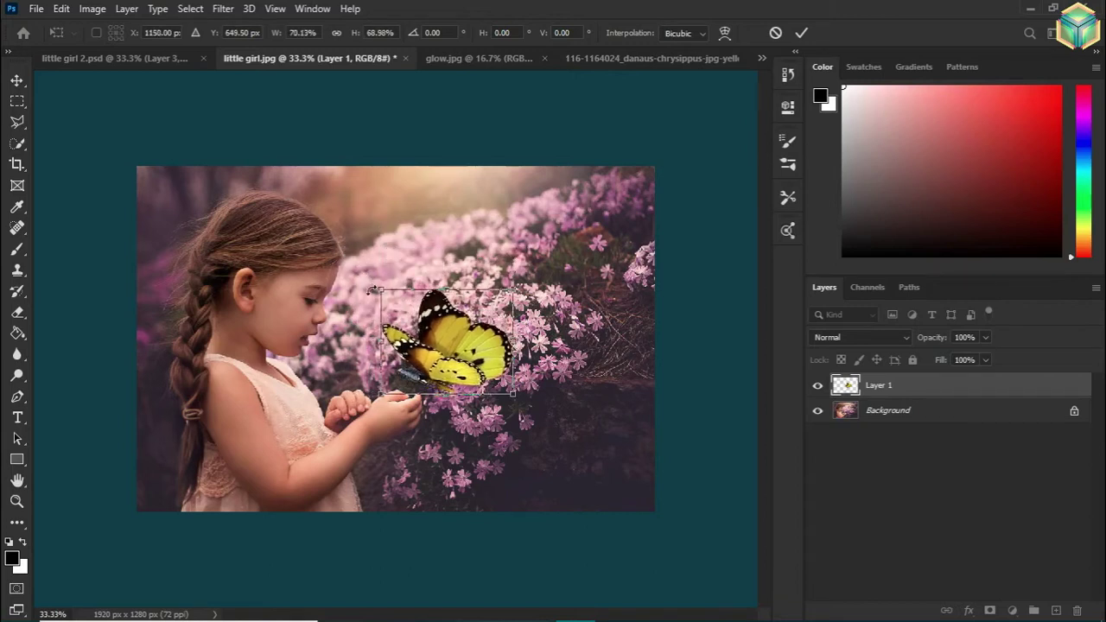
drag(381, 291, 367, 290)
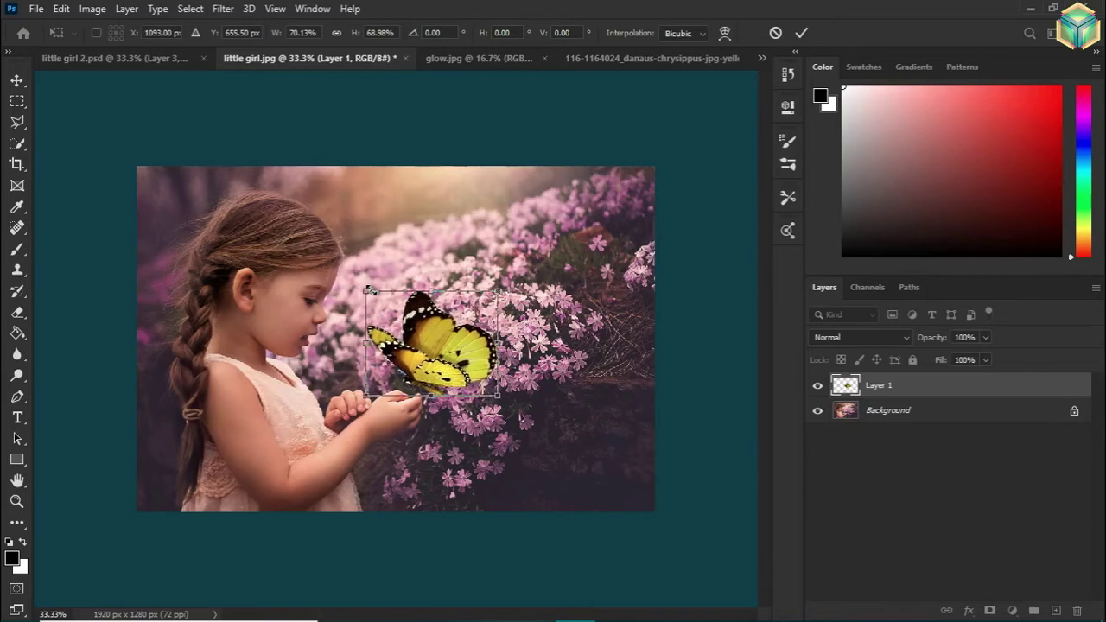
drag(369, 290, 370, 294)
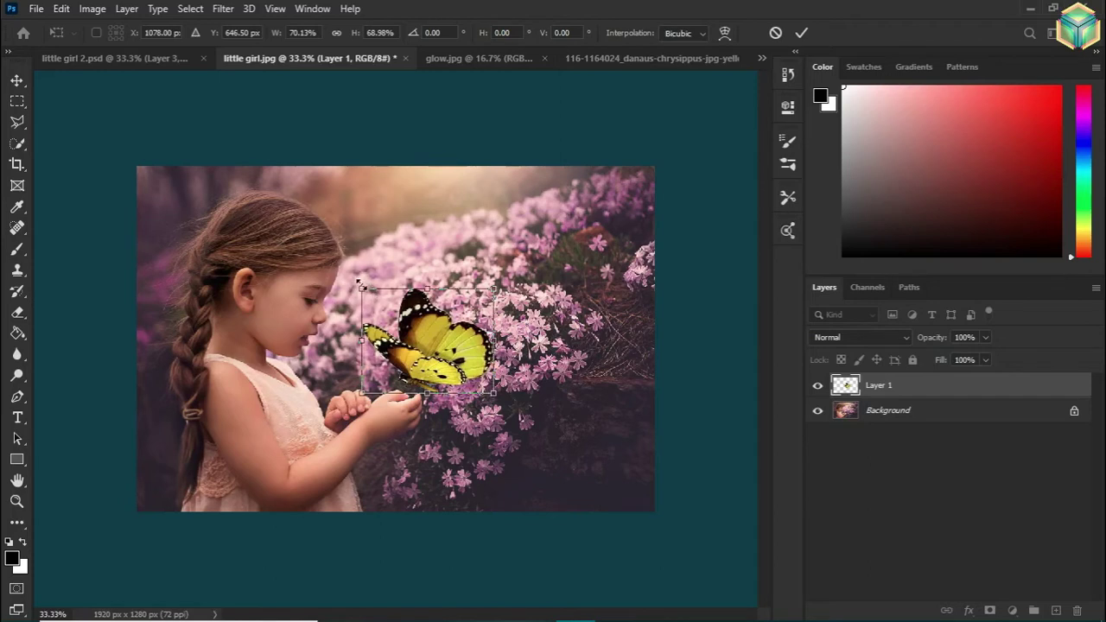
drag(369, 298, 374, 304)
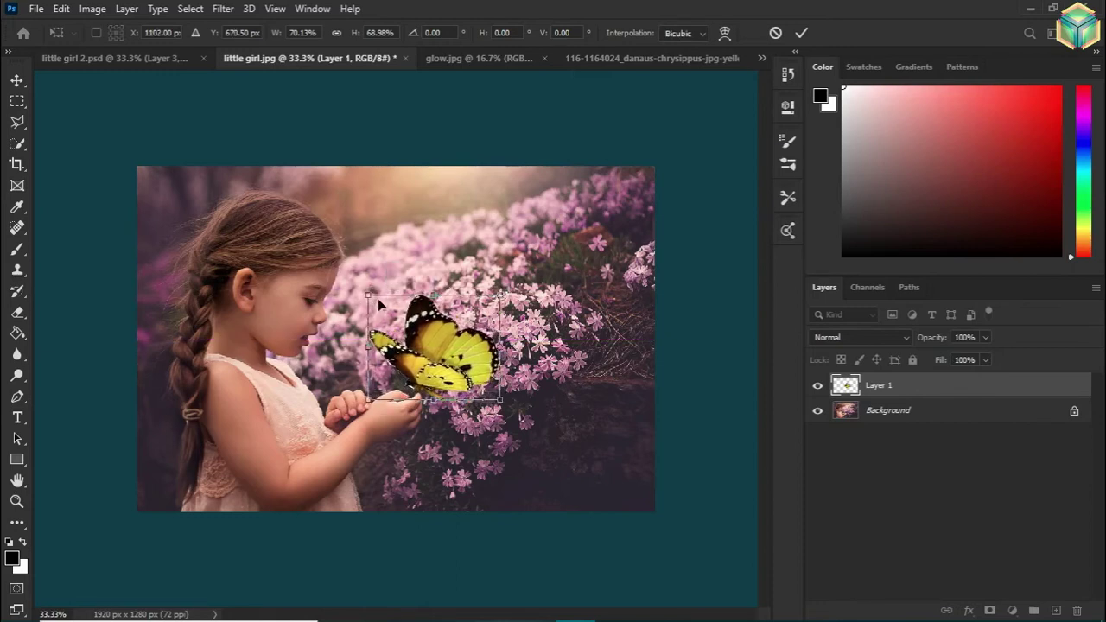
drag(361, 287, 381, 311)
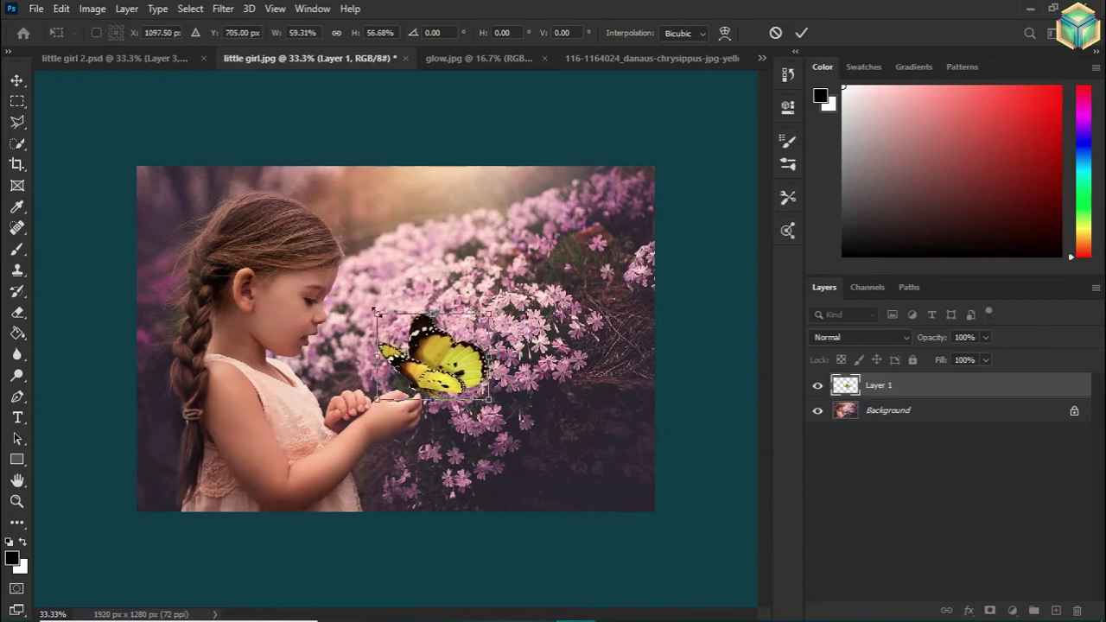
drag(382, 313, 395, 325)
Nudge the butterfly toward her hand, shrink it slightly more, and commit the transform
key(Left)
key(Left)
key(Left)
key(Left)
key(Left)
key(Left)
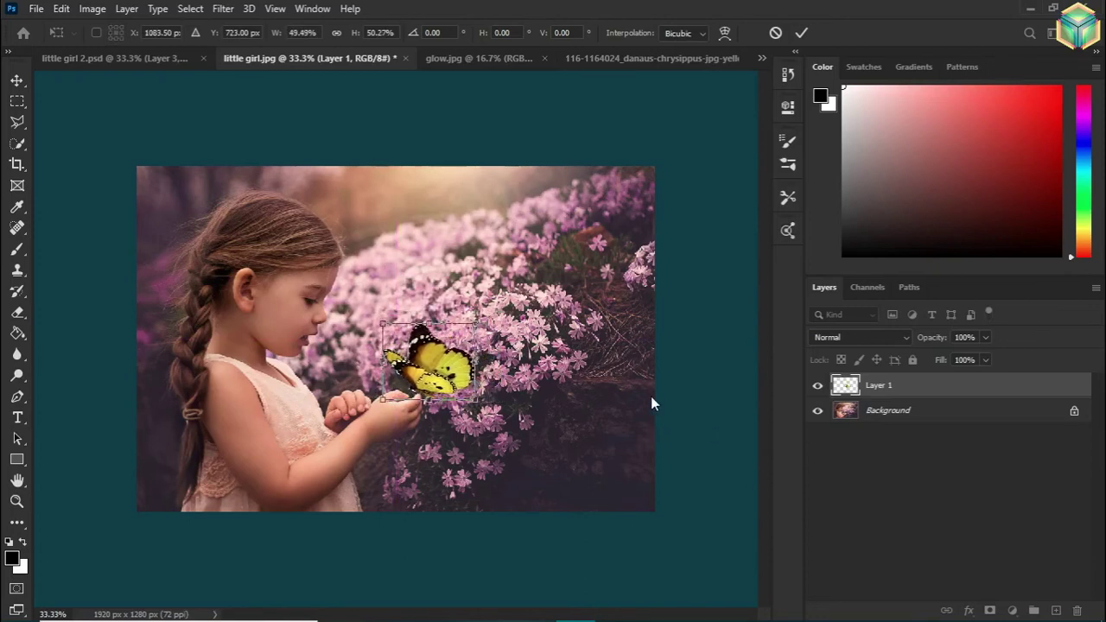
key(Left)
key(Left)
key(Up)
key(Up)
key(Up)
drag(475, 319, 469, 326)
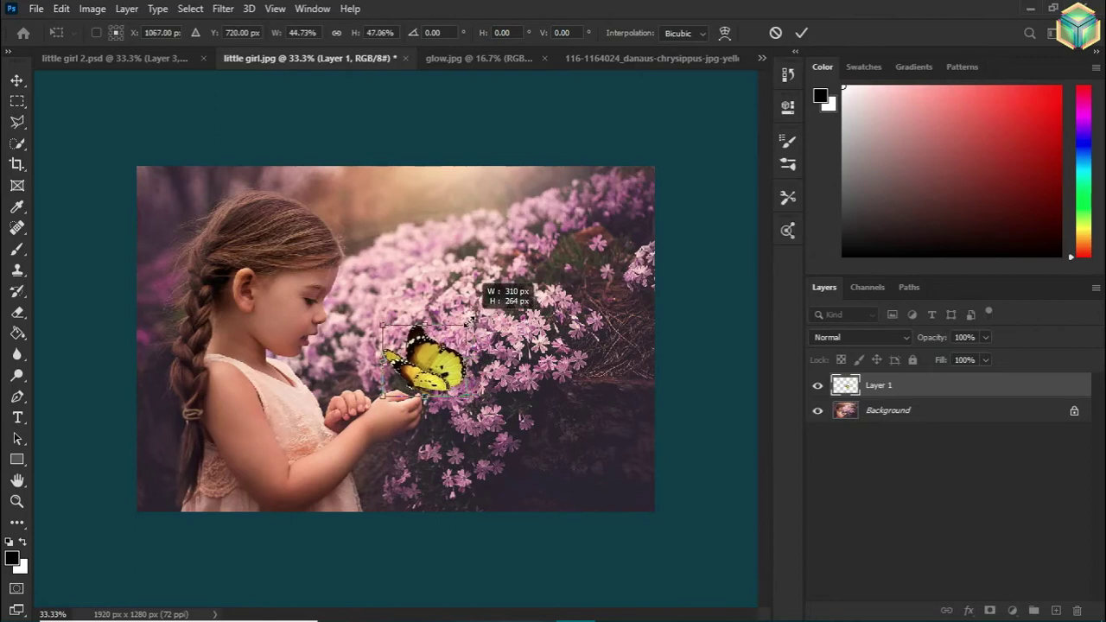
key(Right)
key(Down)
drag(477, 320, 472, 326)
drag(469, 398, 466, 393)
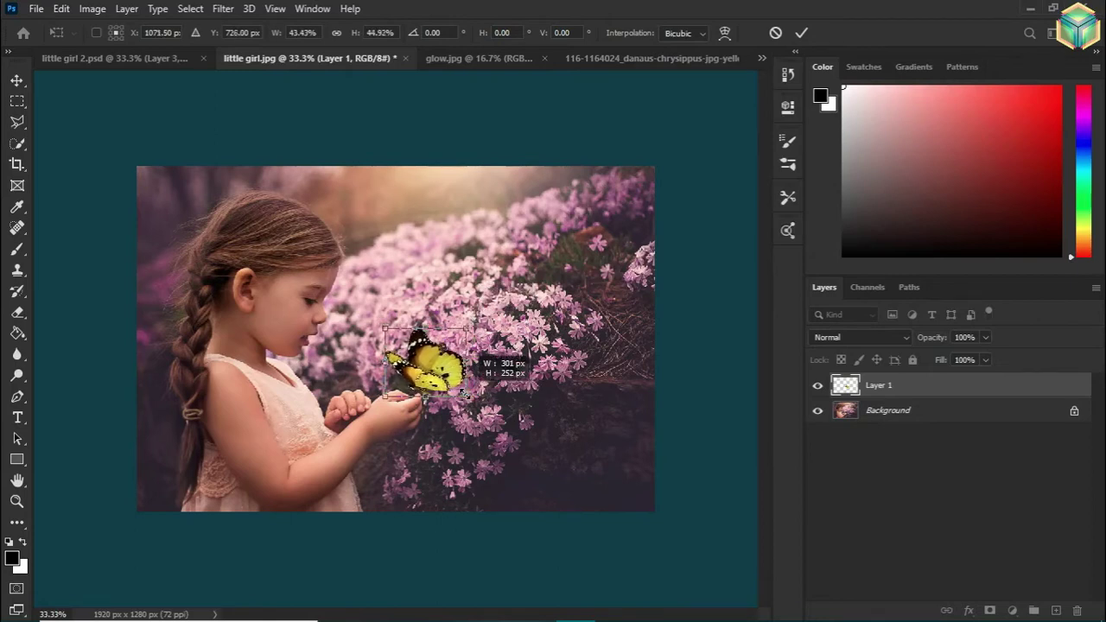
click(804, 33)
Re-transform the butterfly layer to lower it onto her fingertips and commit
click(688, 229)
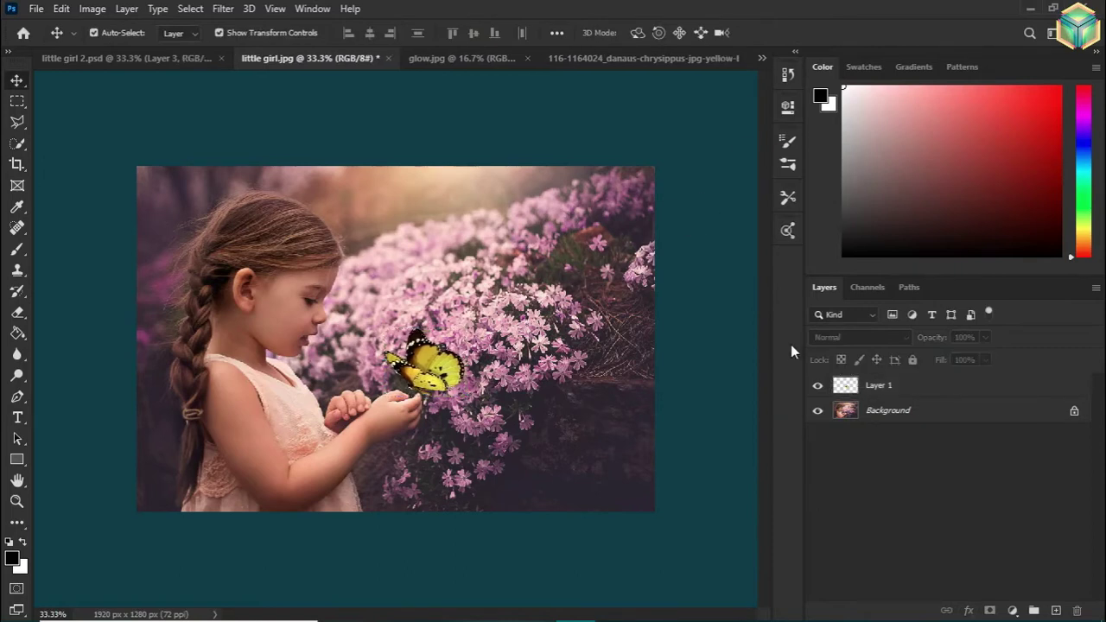
click(432, 367)
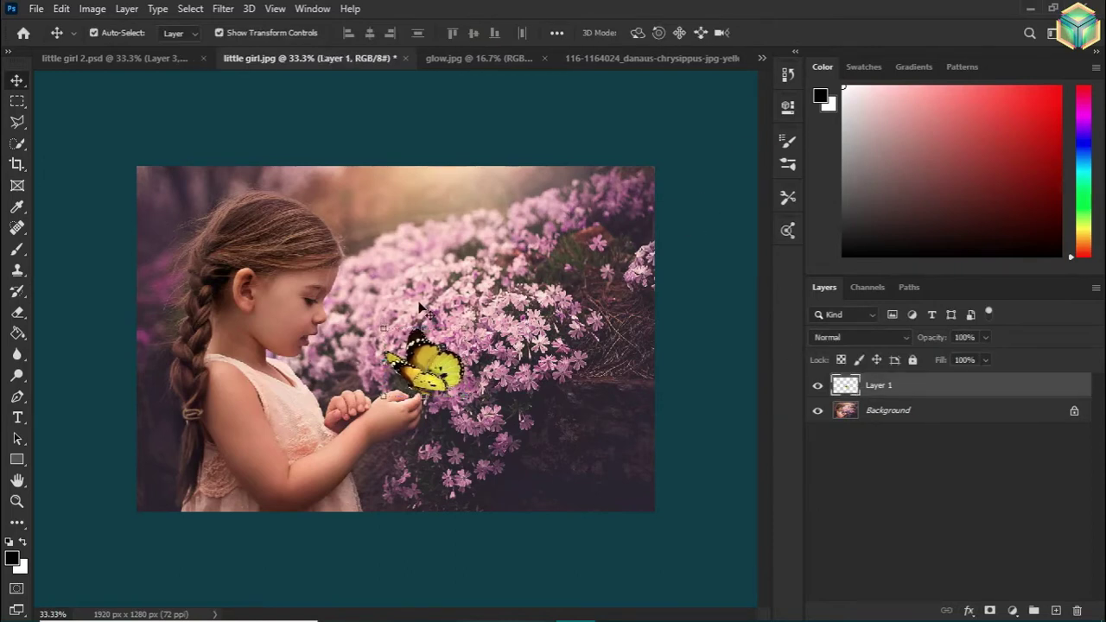
key(ctrl+t)
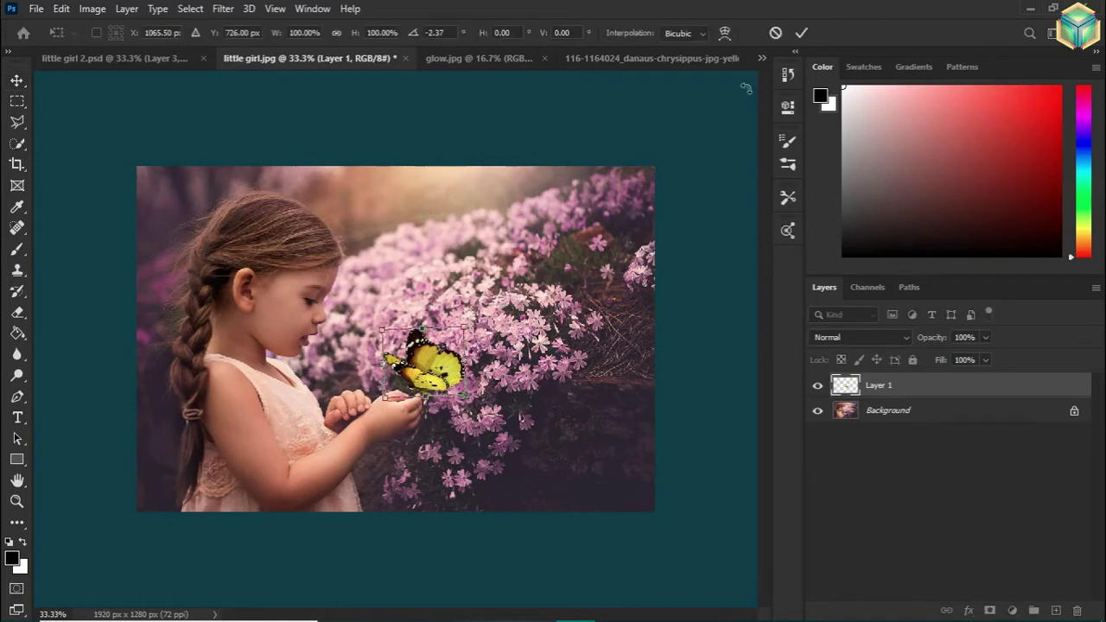
drag(424, 362, 427, 364)
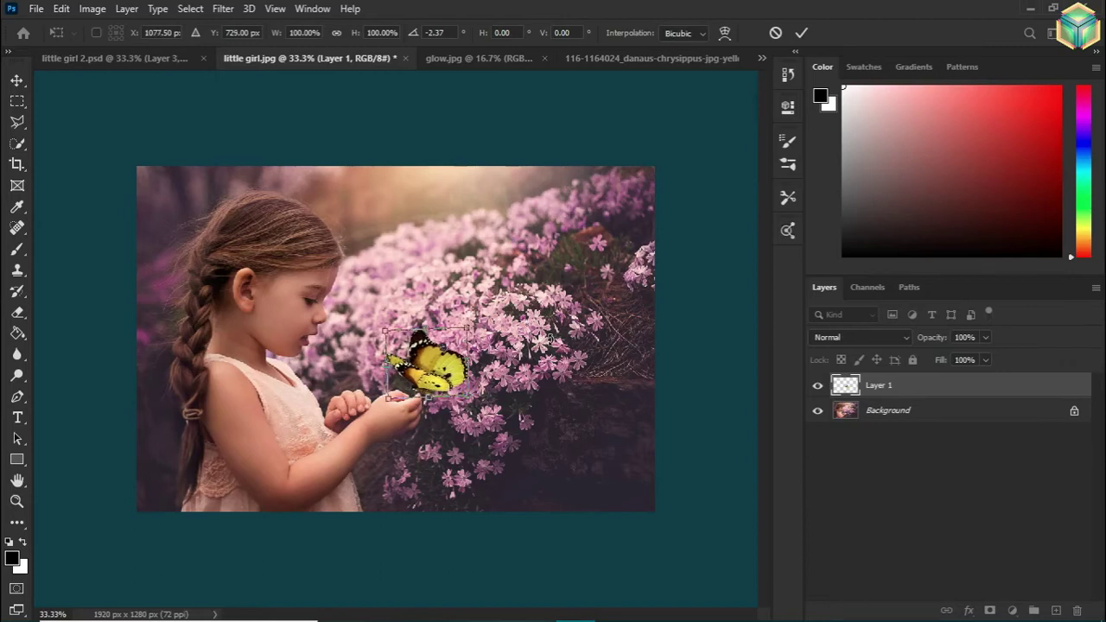
drag(427, 363, 427, 364)
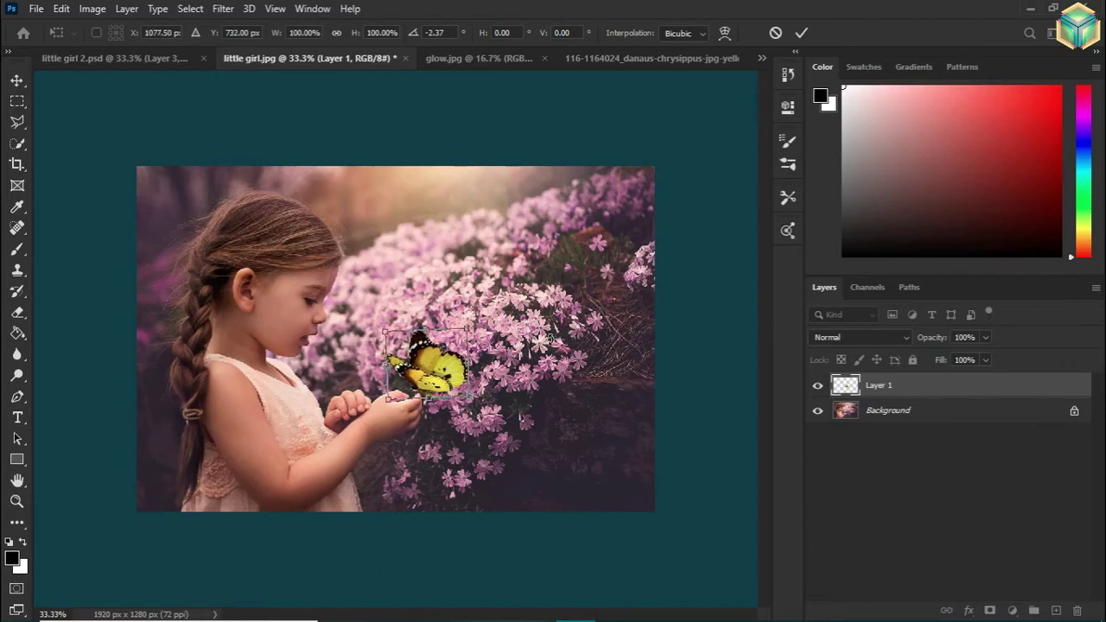
click(800, 33)
click(716, 320)
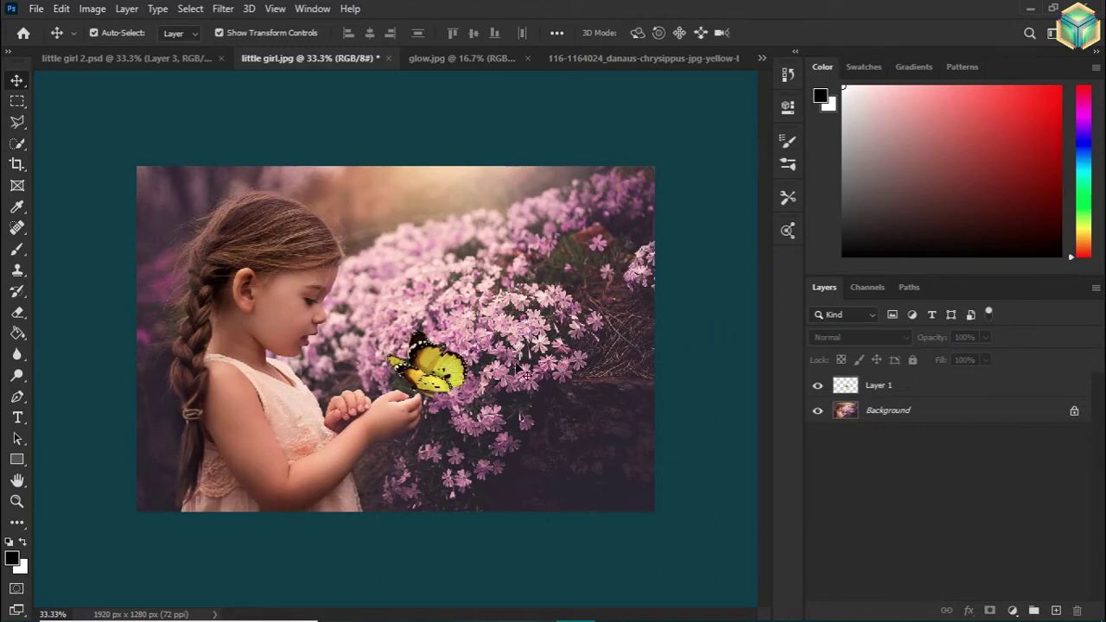
Zoom to 200% and set up the Clone Stamp on the Background layer, undoing a first stroke
key(ctrl+plus)
key(ctrl+plus)
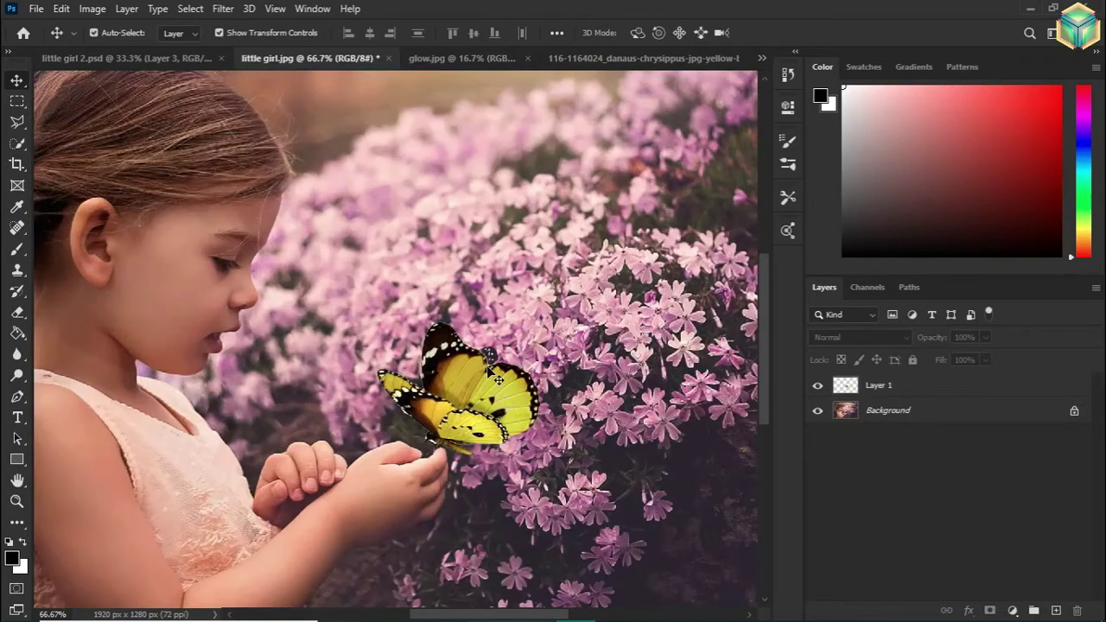
drag(550, 614, 581, 613)
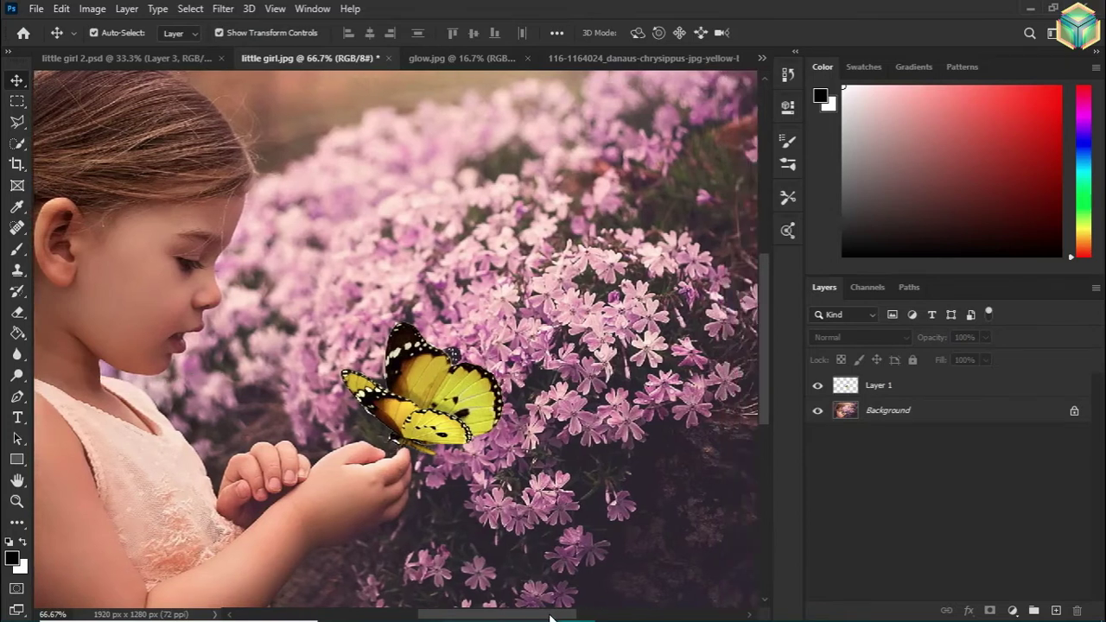
key(ctrl+plus)
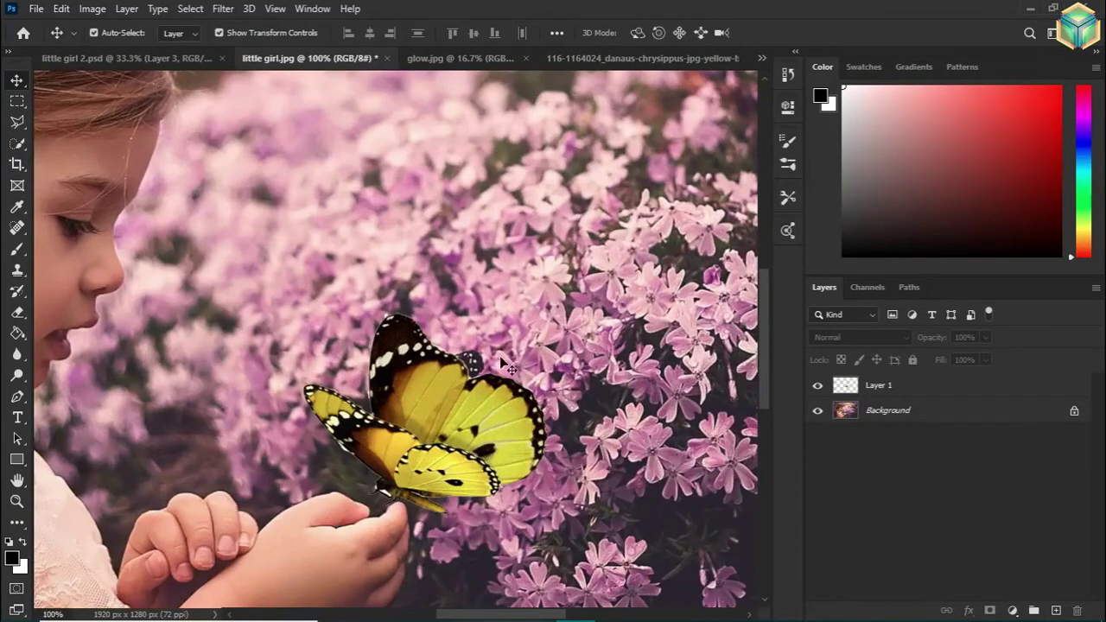
key(ctrl+plus)
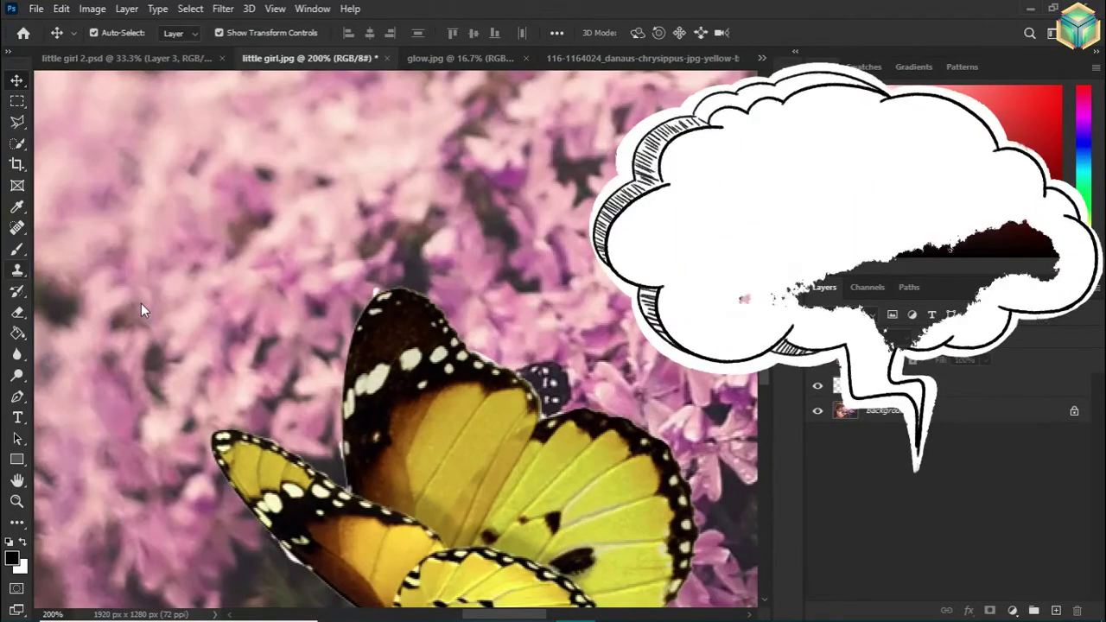
key(s)
click(881, 410)
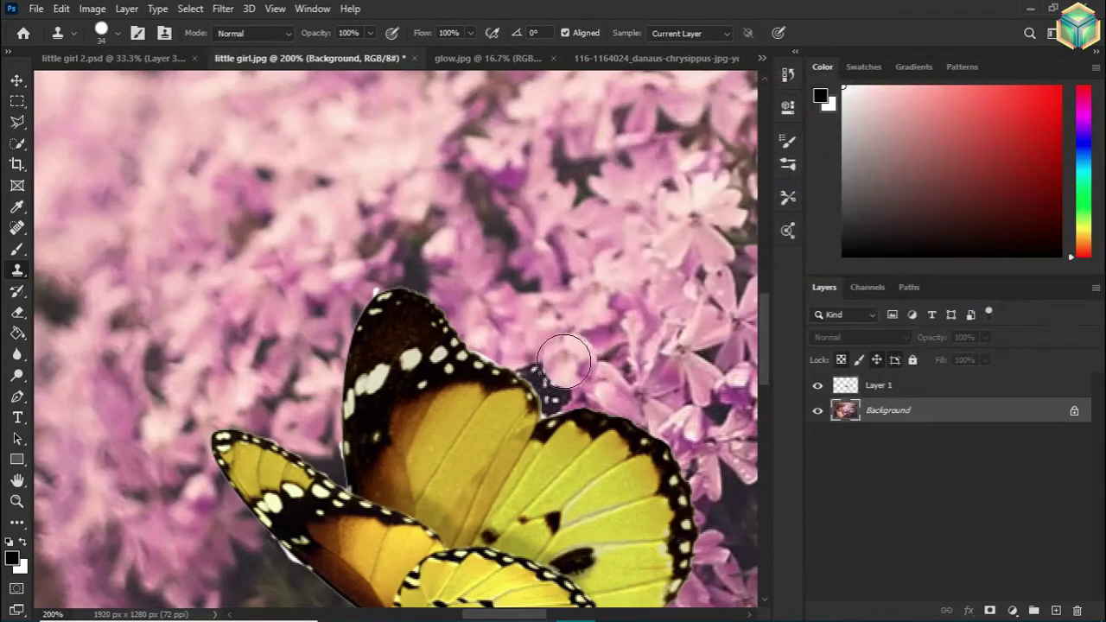
drag(563, 361, 572, 375)
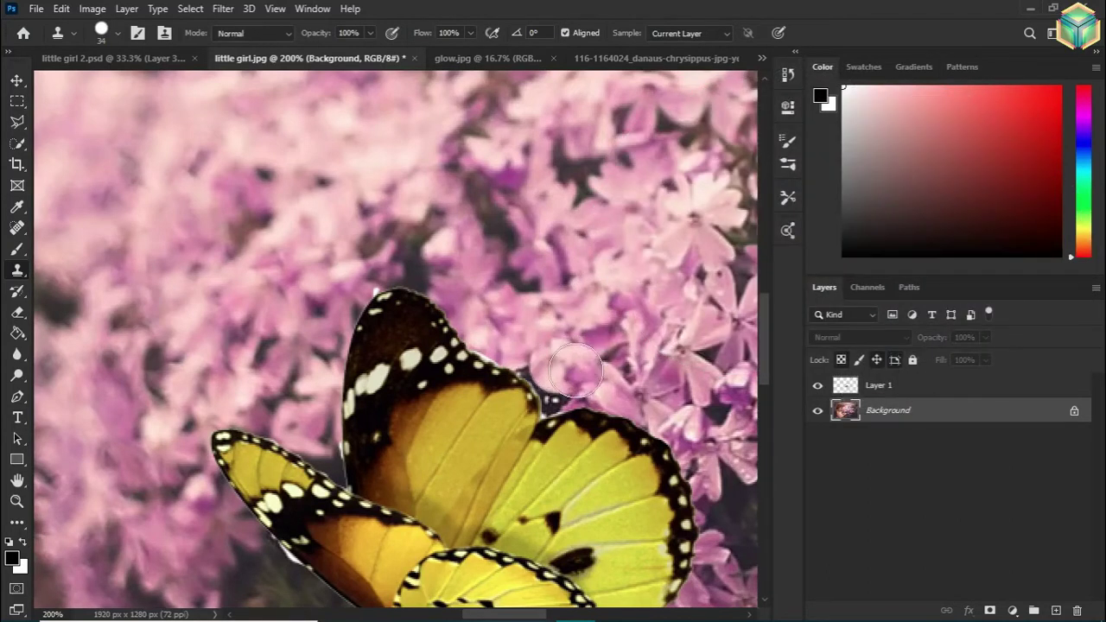
key(ctrl+z)
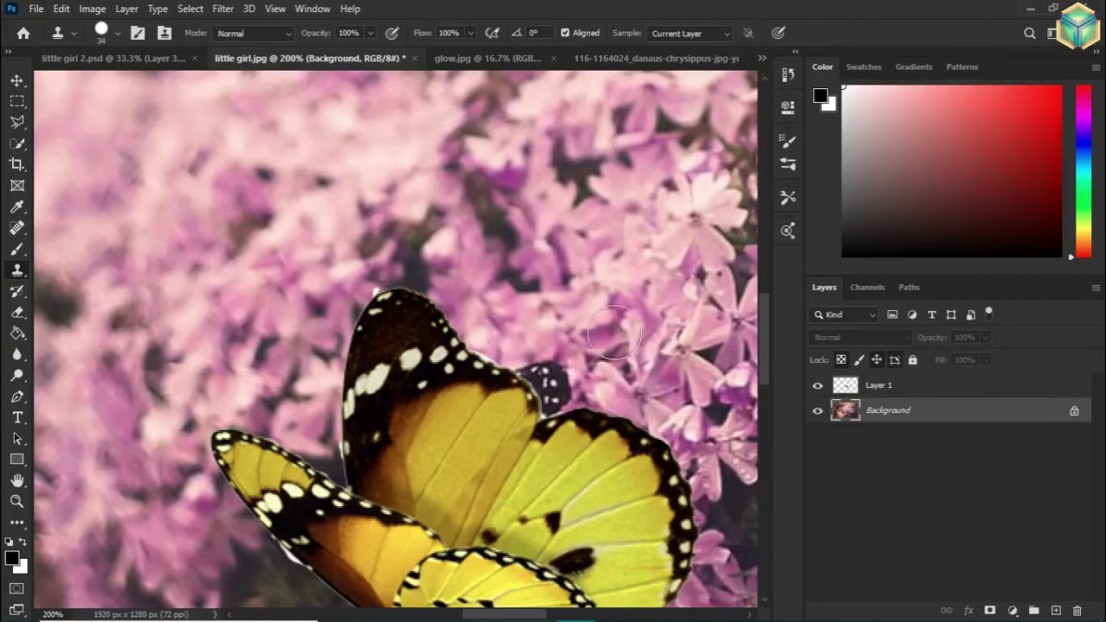
With a 20 px brush, clone pink flowers over the dark patch and wing-edge halo
click(119, 35)
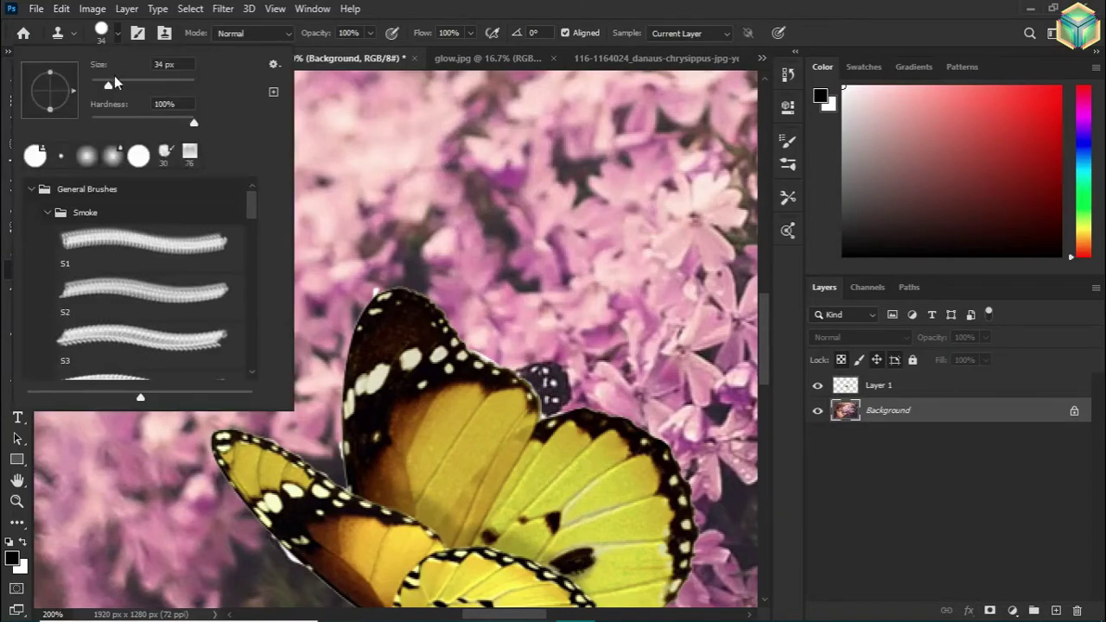
drag(108, 86, 101, 88)
click(119, 35)
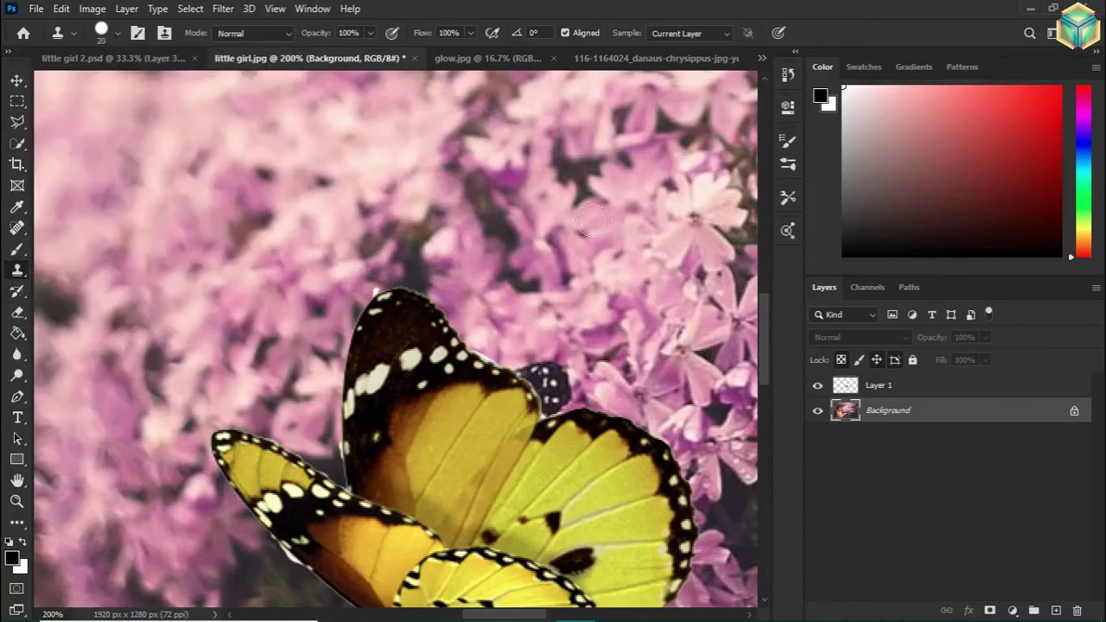
drag(563, 365, 556, 384)
drag(536, 367, 524, 361)
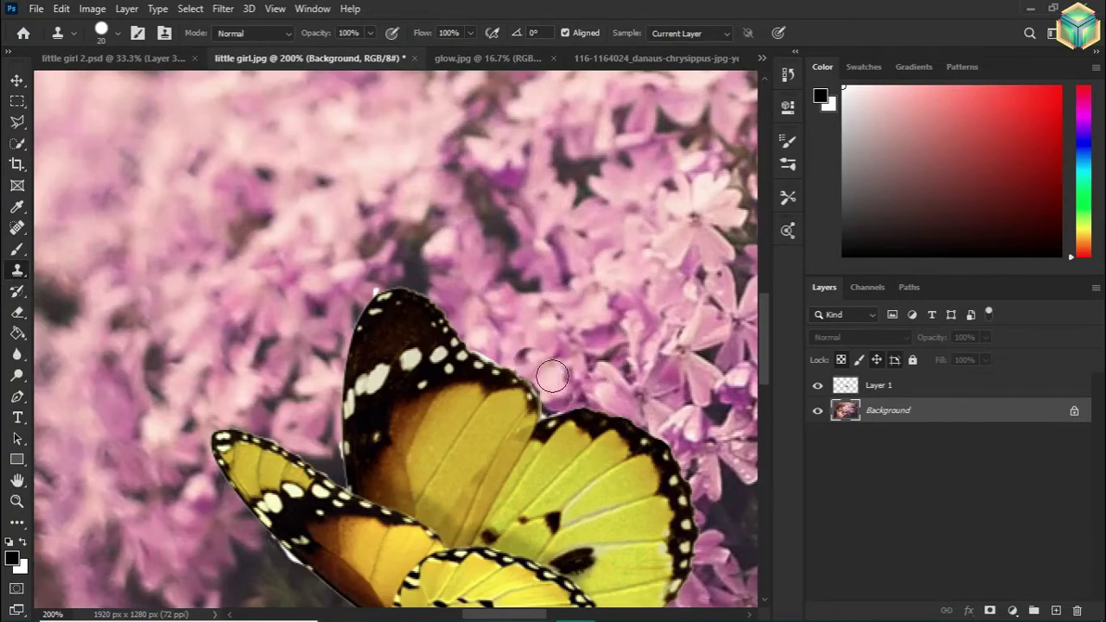
drag(577, 377, 570, 361)
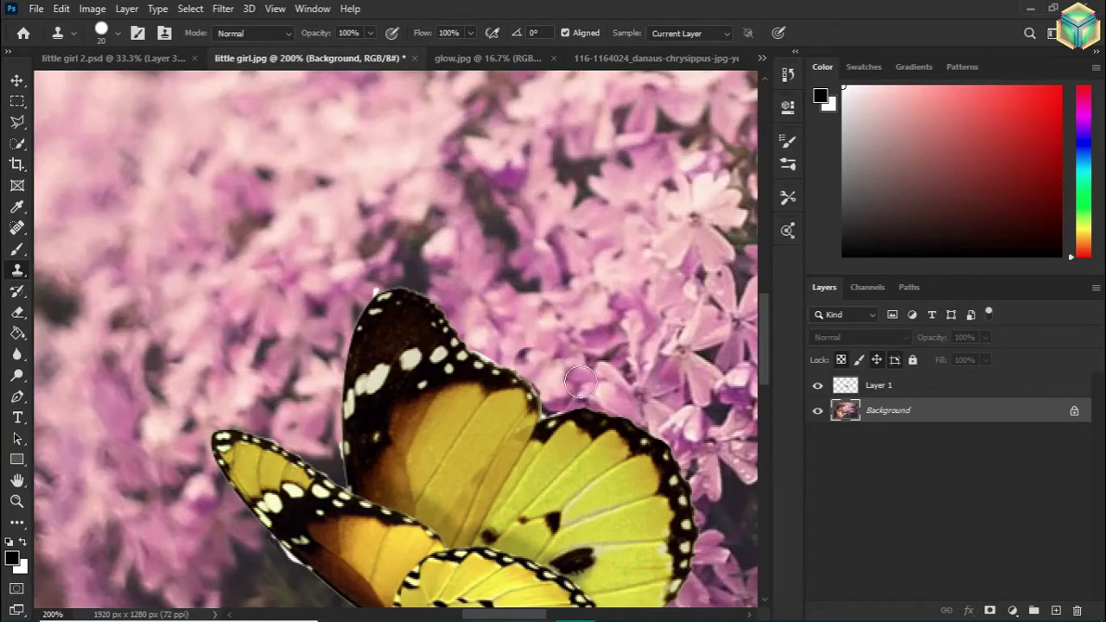
Shrink the clone brush to 12 px and check the cleaned-up area at 200%
click(121, 33)
drag(101, 88, 98, 88)
click(120, 35)
click(118, 35)
drag(99, 88, 96, 88)
click(119, 34)
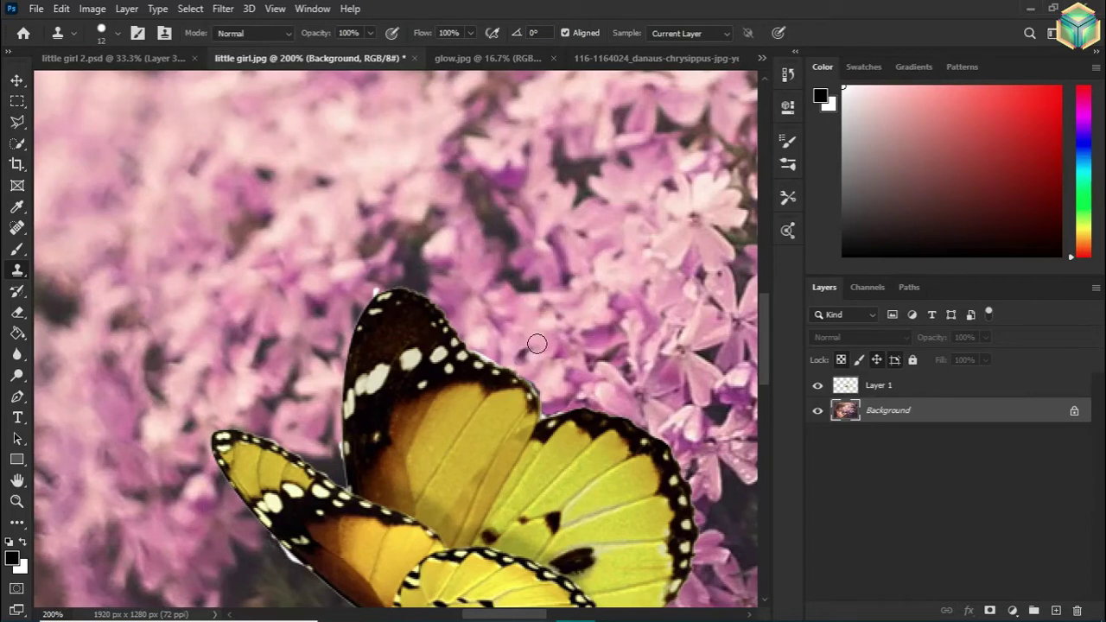
key(ctrl+minus)
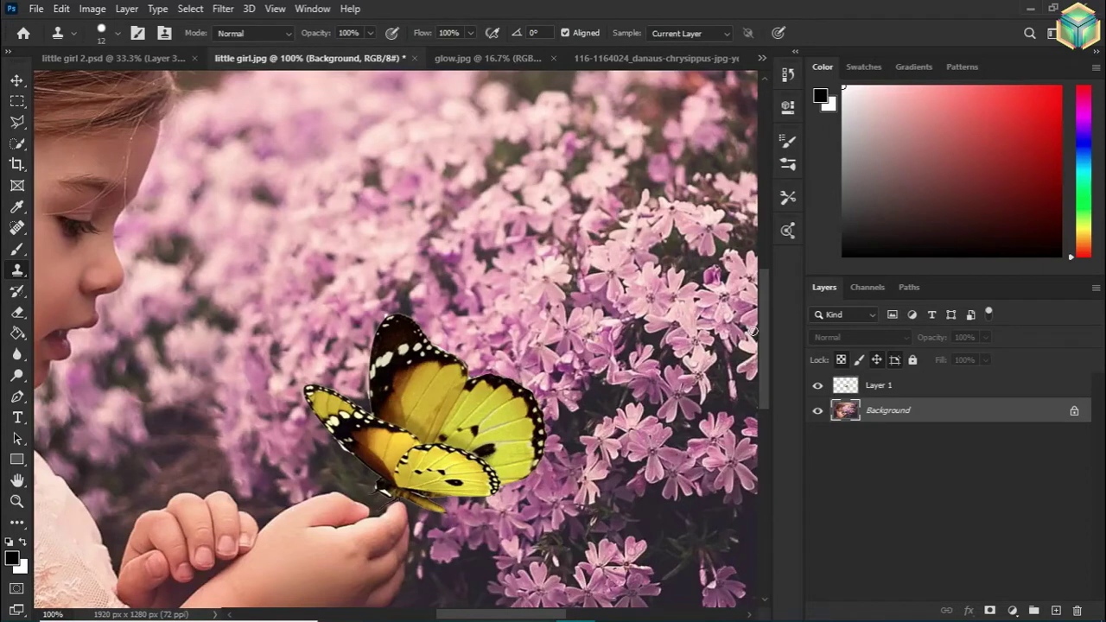
key(ctrl+plus)
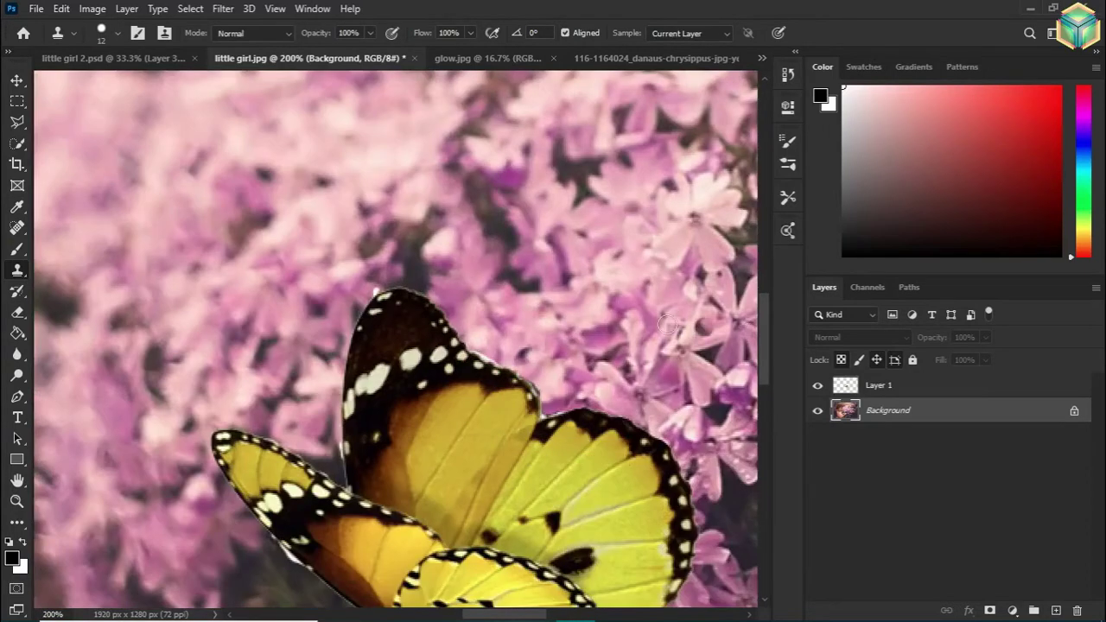
scroll(412, 516, down, 2)
scroll(412, 516, down, 2)
scroll(412, 515, down, 1)
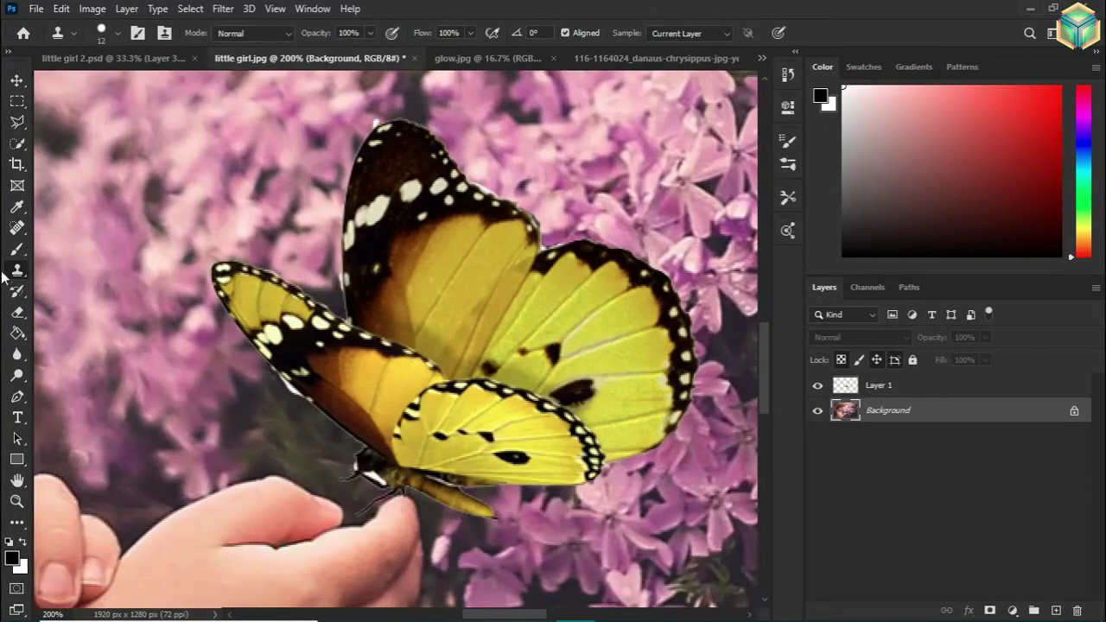
Magic-erase the white fringe speck near Layer 1's wing tip, then zoom out
click(19, 312)
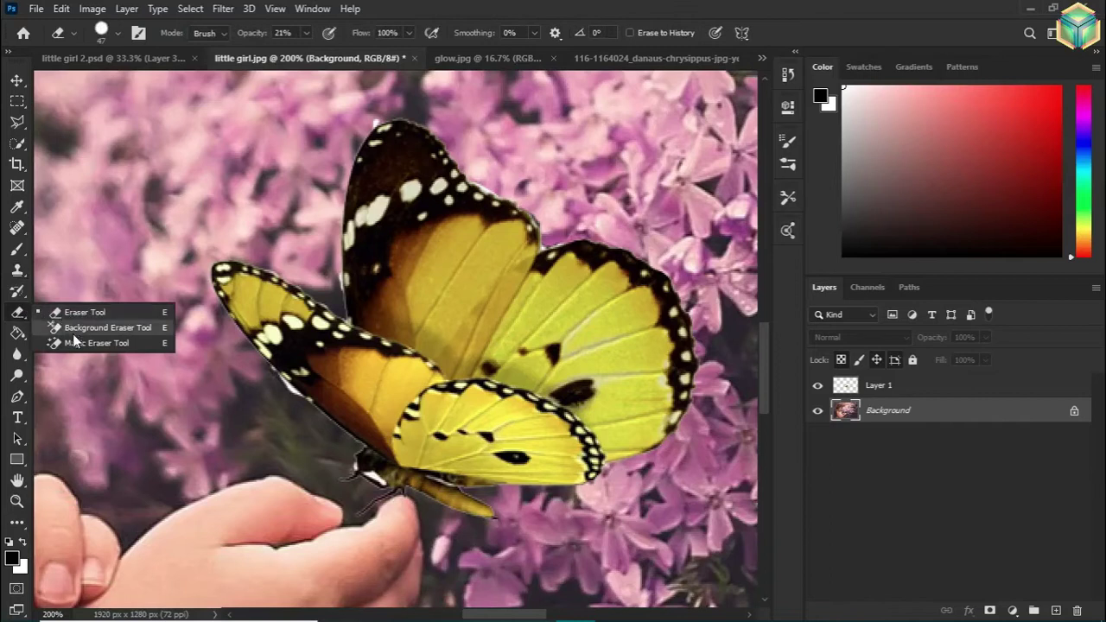
click(86, 345)
click(872, 385)
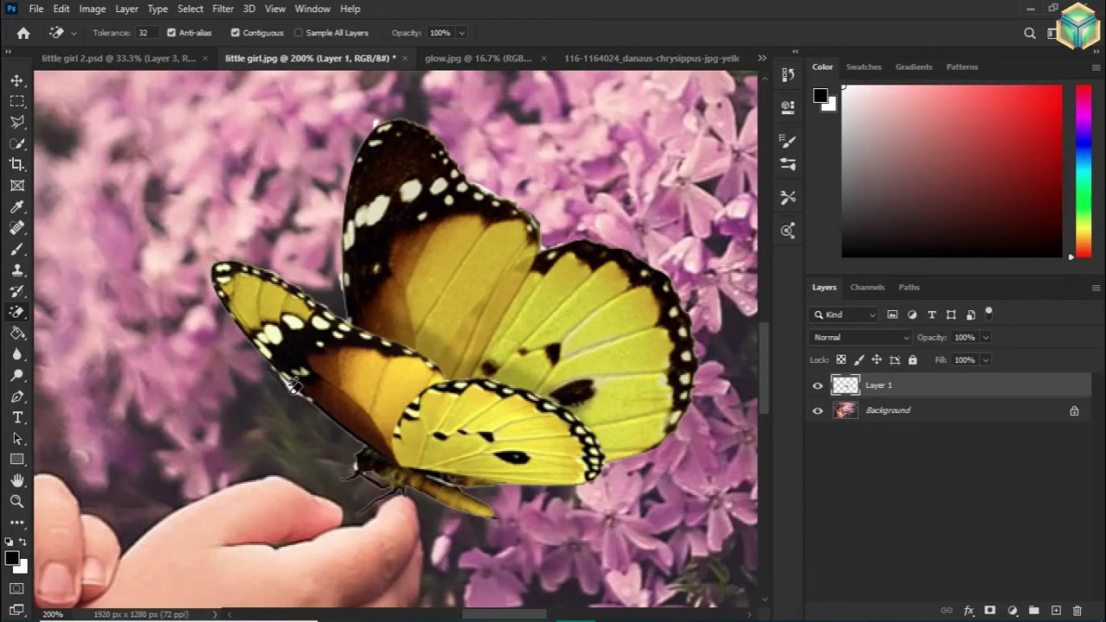
click(377, 122)
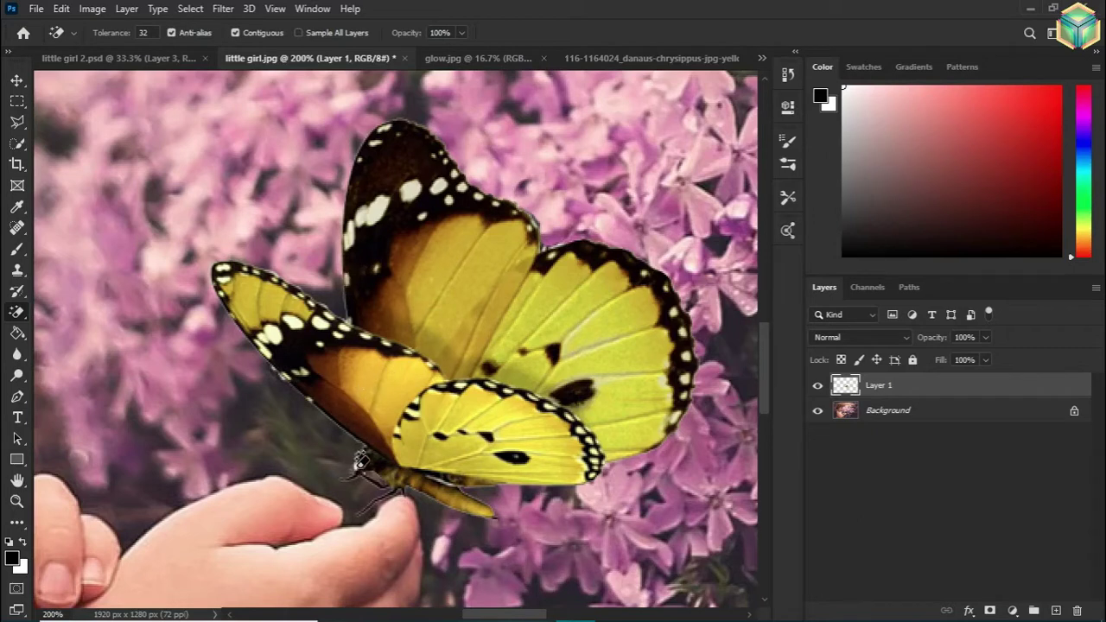
key(ctrl+minus)
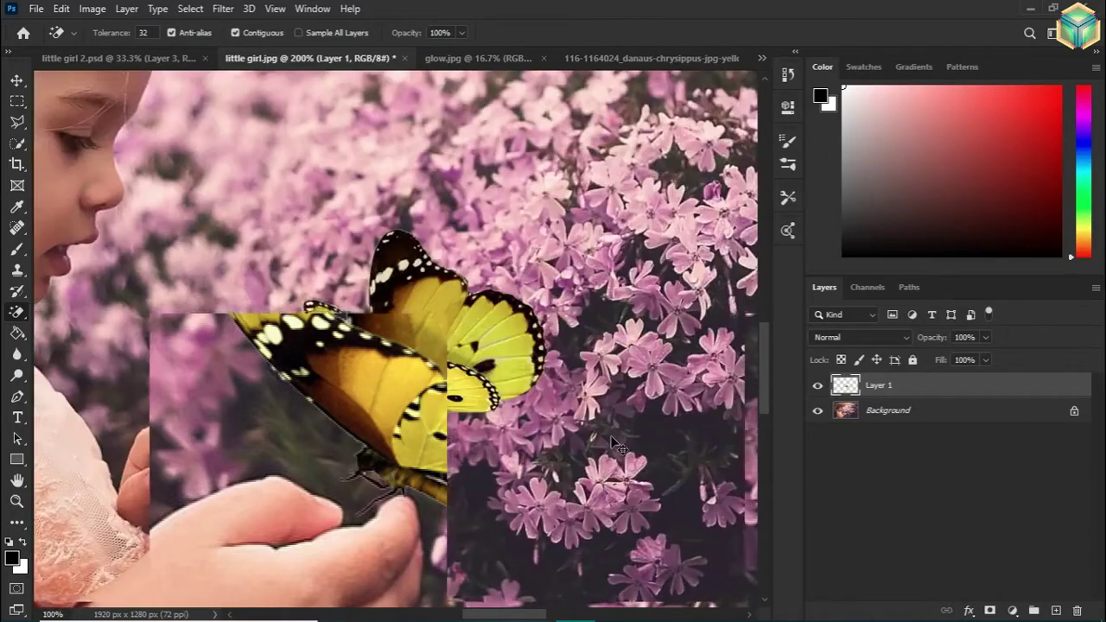
key(ctrl+minus)
key(ctrl+minus)
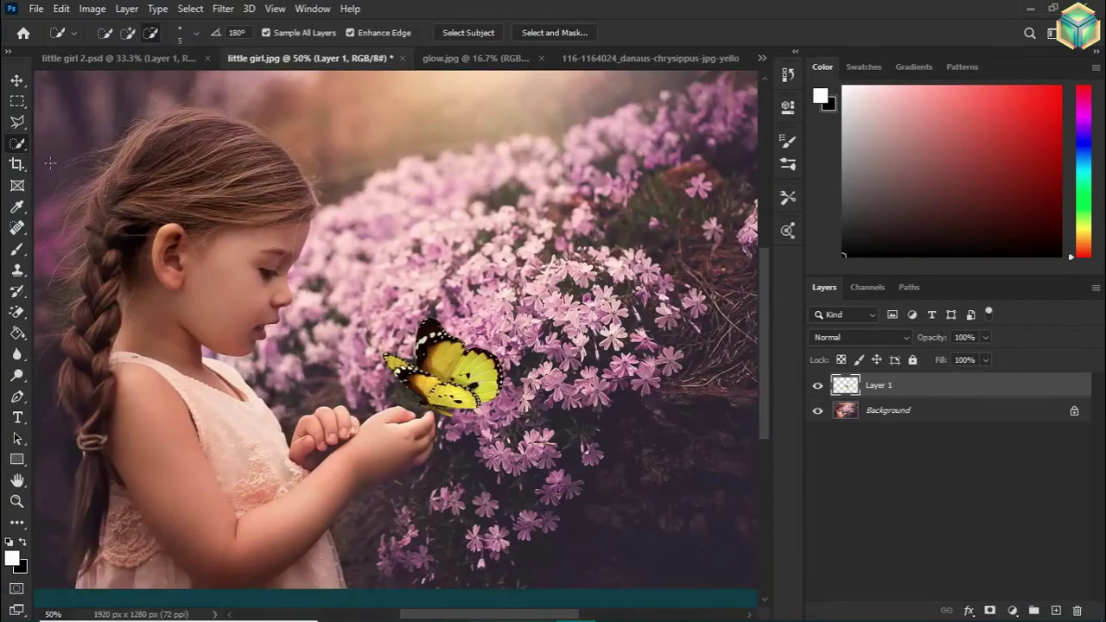
right_click(24, 144)
Quick-select the butterfly's wings at 66.7% zoom, then switch to Subtract from selection
right_click(24, 144)
click(68, 160)
key(ctrl+plus)
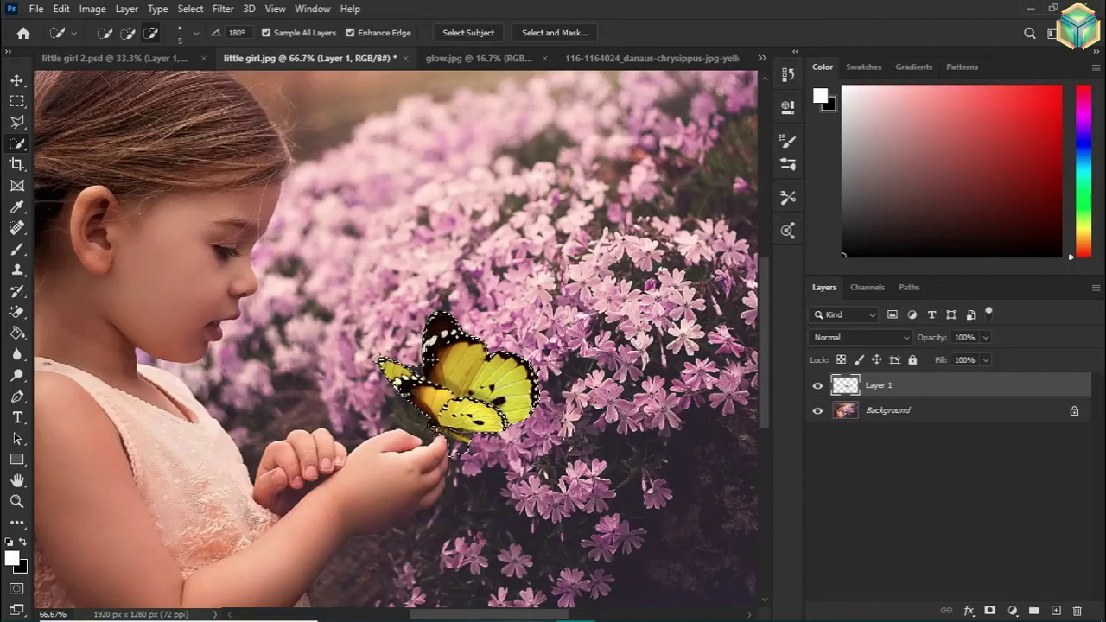
drag(426, 327, 443, 321)
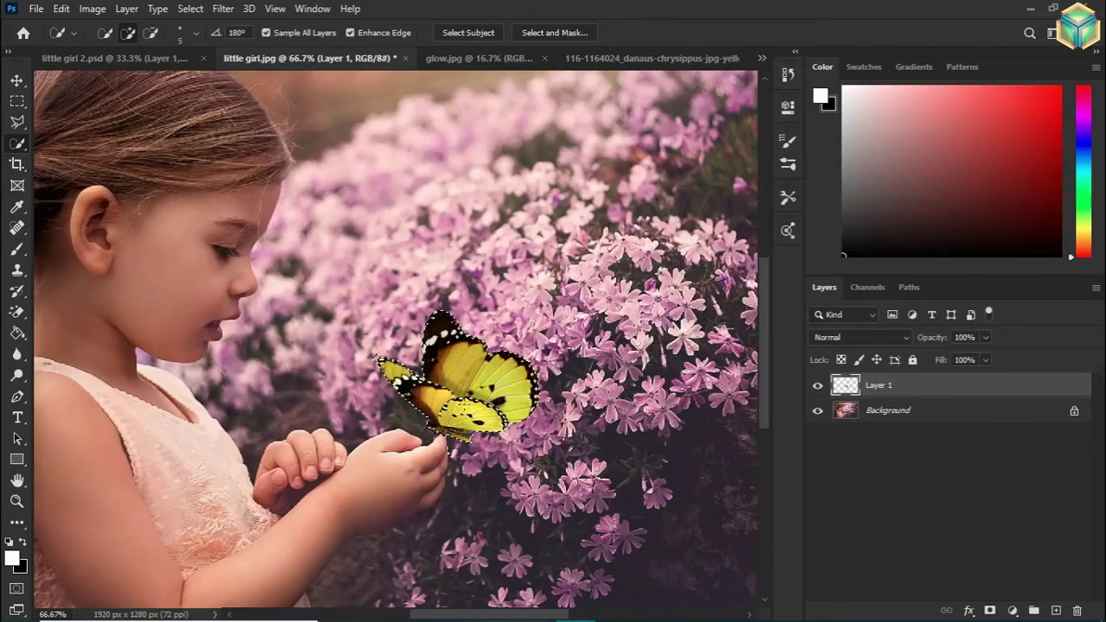
key(alt)
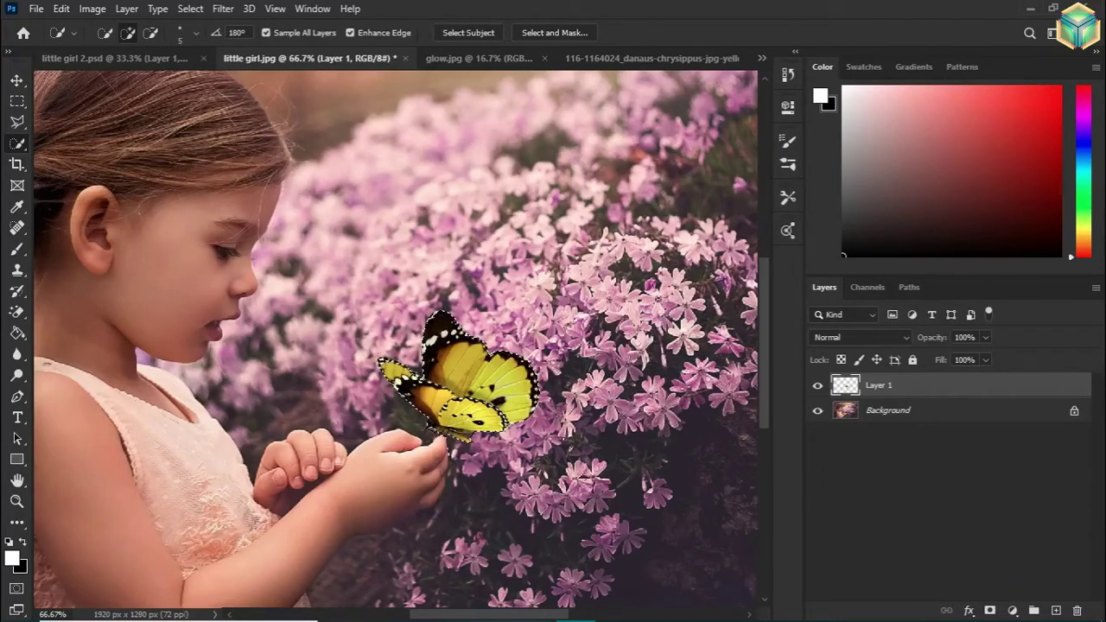
click(150, 32)
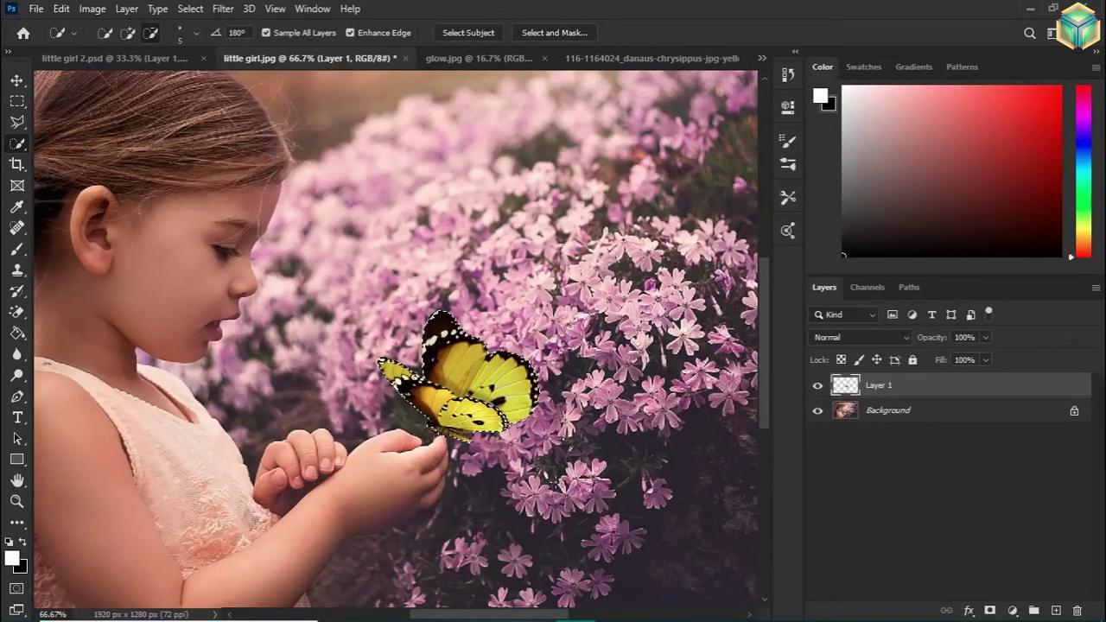
Select Inverse, then Feather the selection with radius 0.1 and Apply effect at canvas bounds
right_click(500, 385)
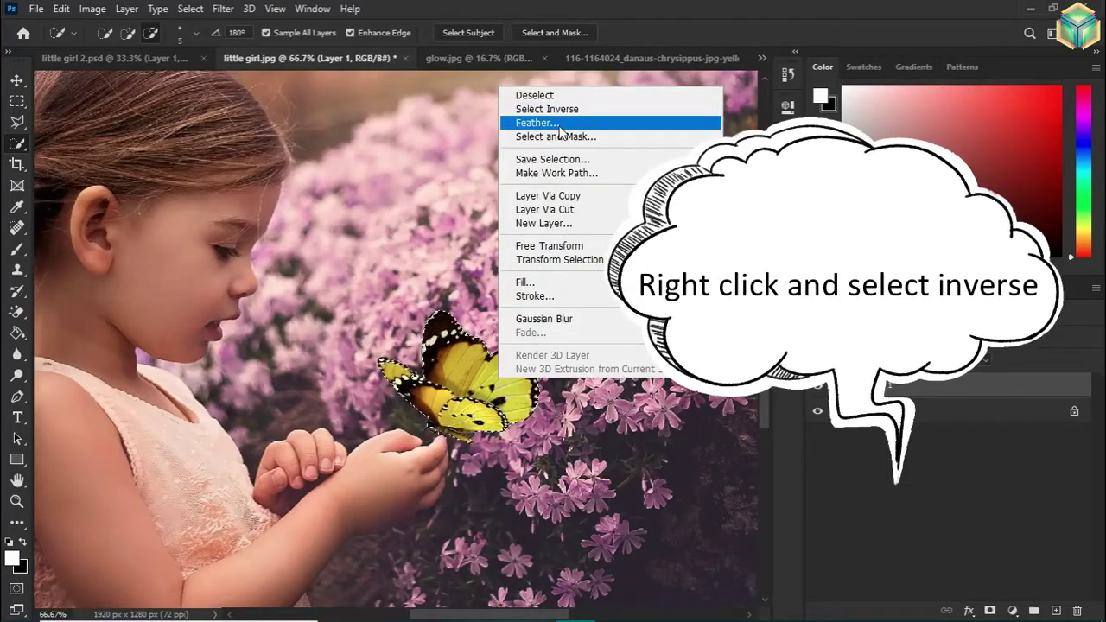
click(555, 110)
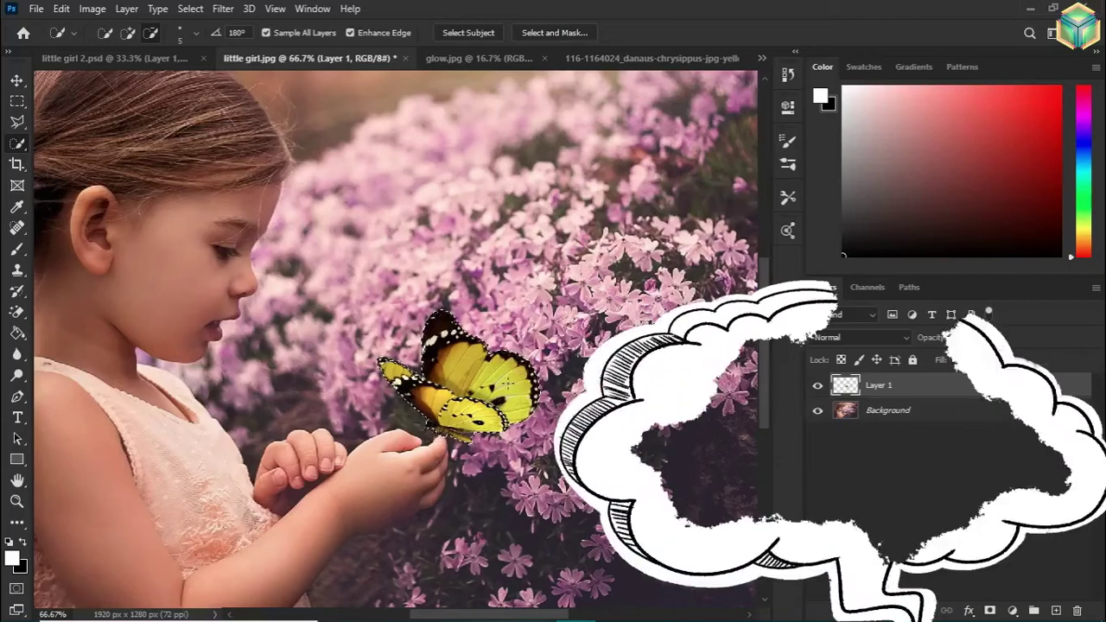
right_click(512, 372)
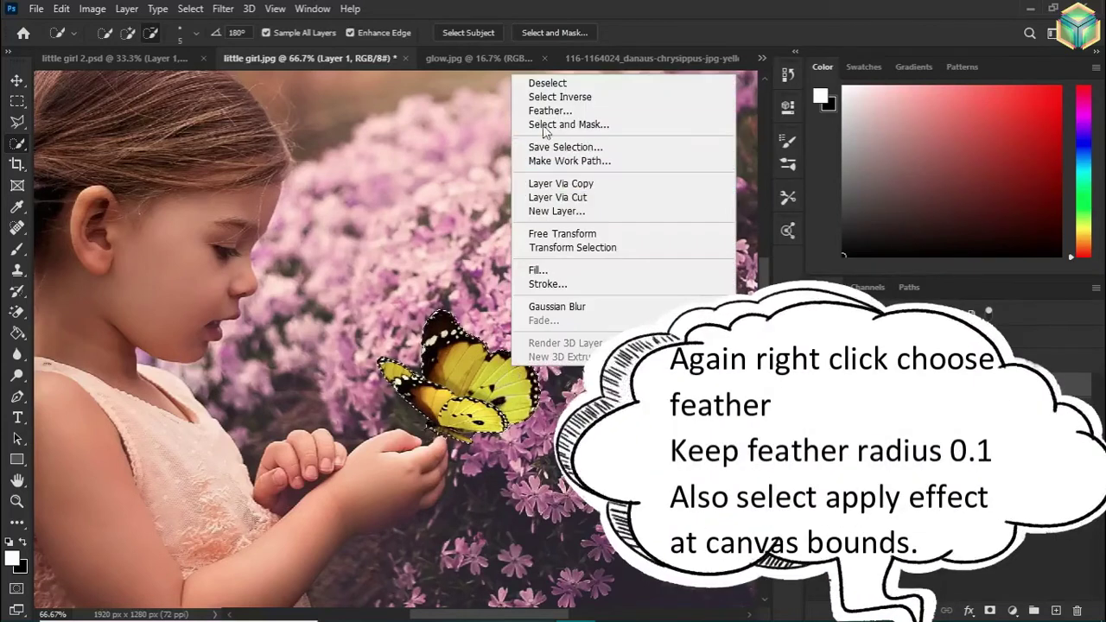
click(549, 110)
click(620, 198)
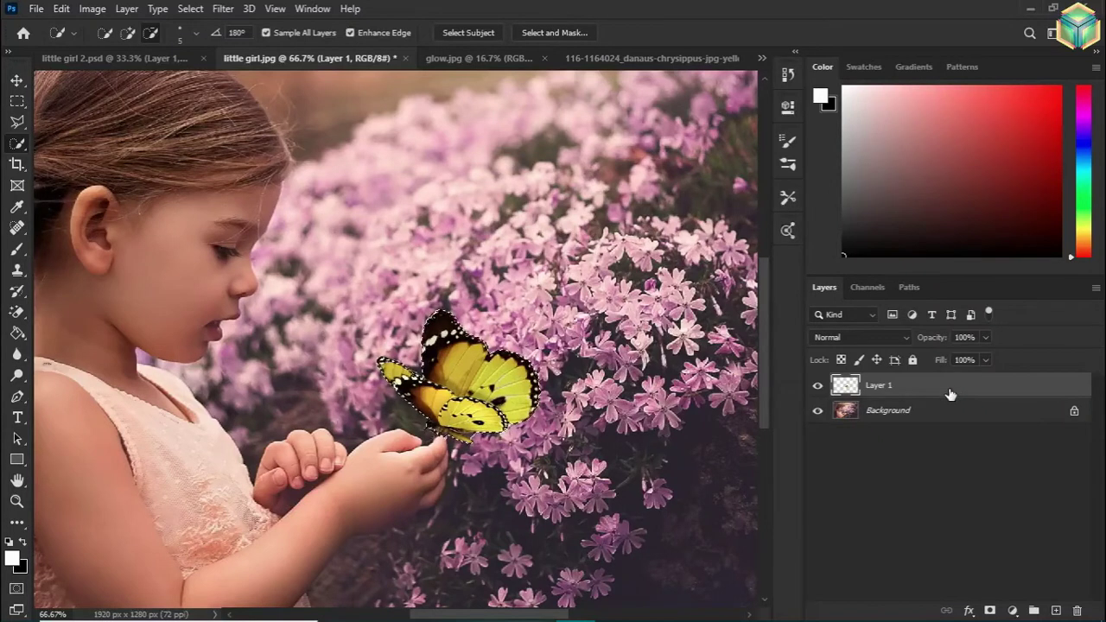
Convert the butterfly's Layer 1 to a smart object
right_click(884, 383)
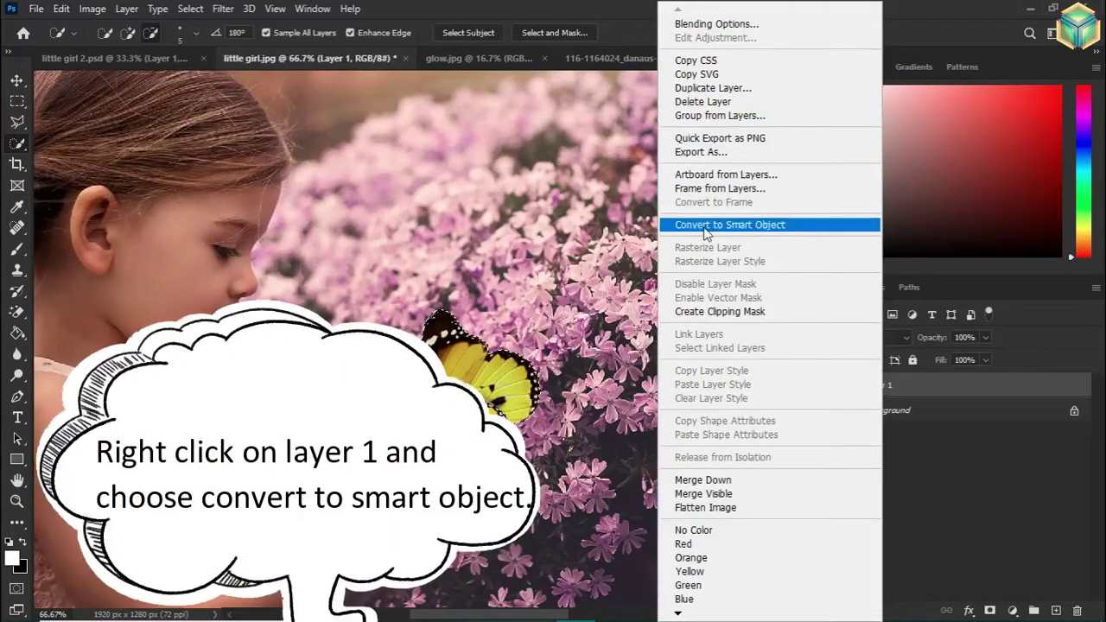
click(717, 224)
right_click(916, 389)
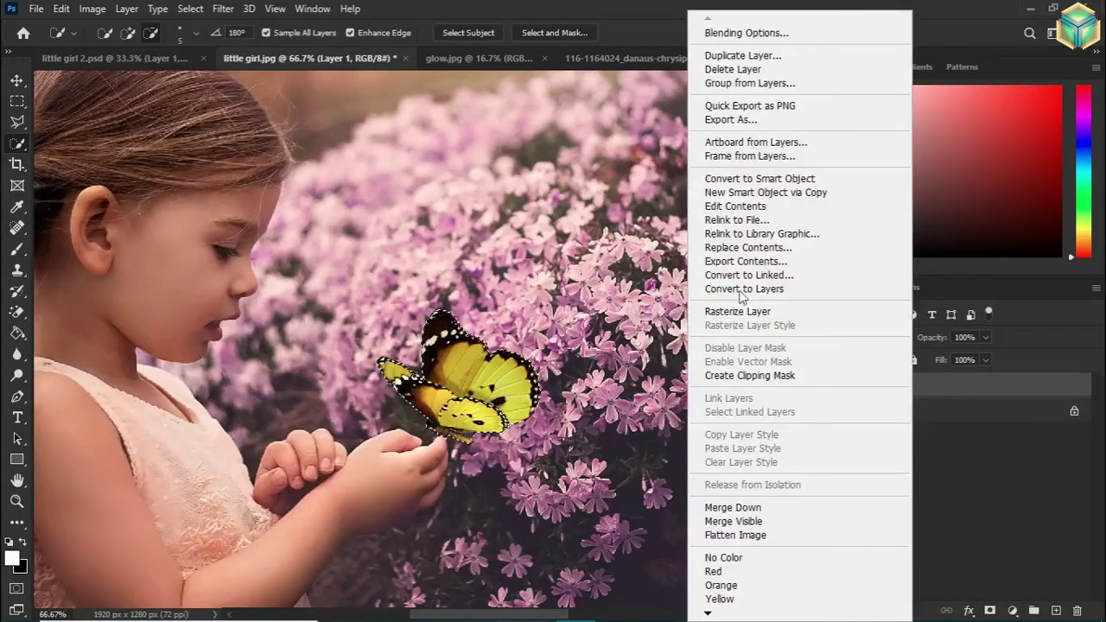
click(930, 388)
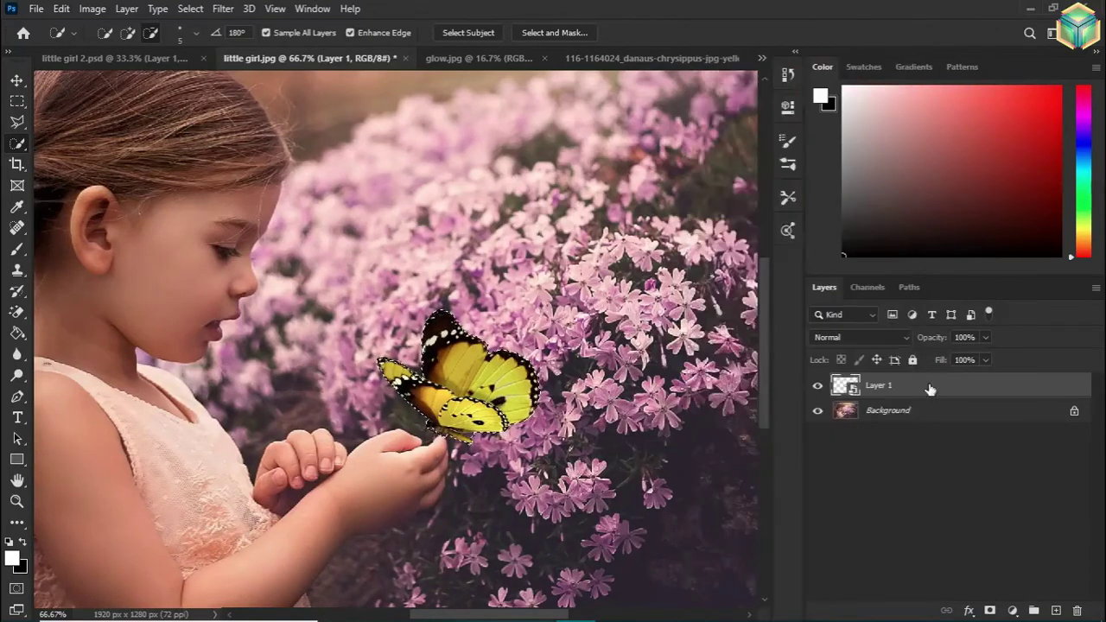
Apply an 81.2 px Gaussian Blur smart filter to Layer 1 and review it
click(216, 8)
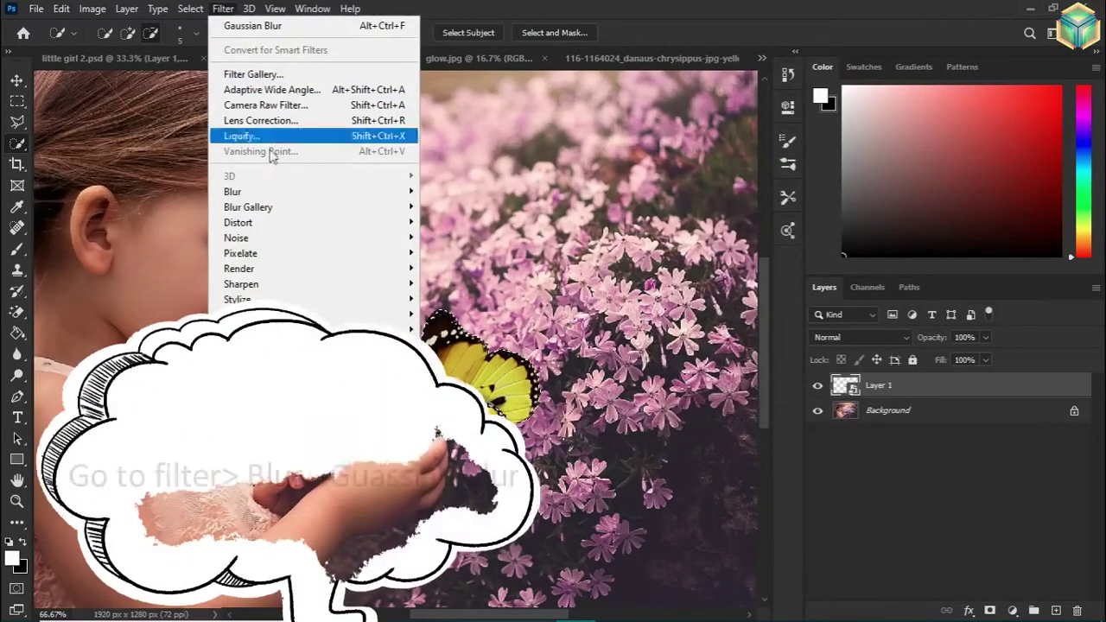
mouse_move(232, 191)
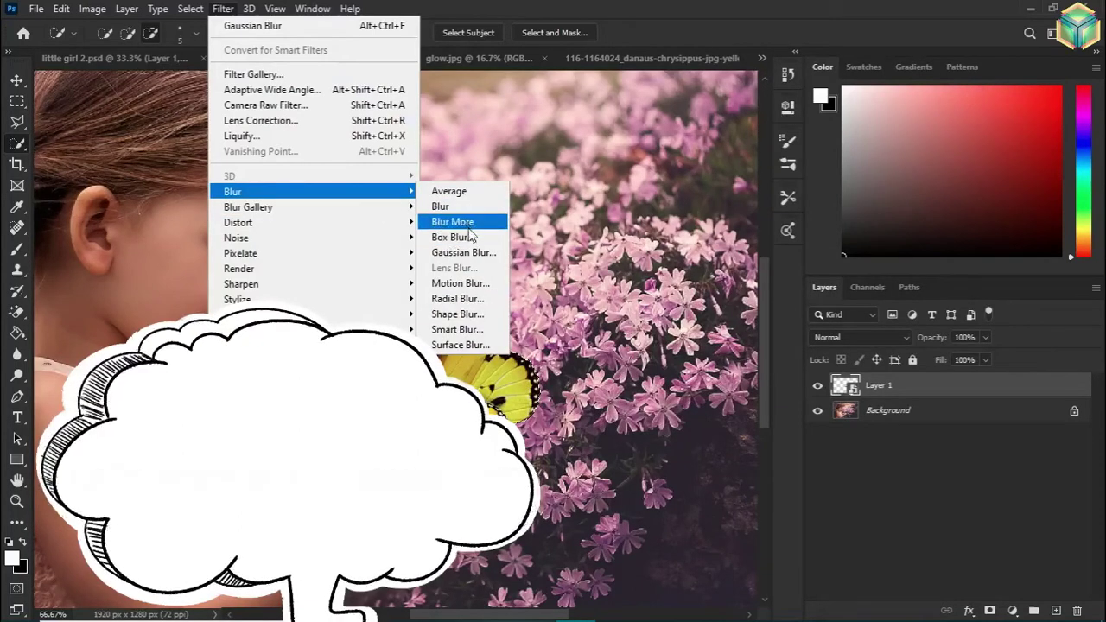
click(466, 251)
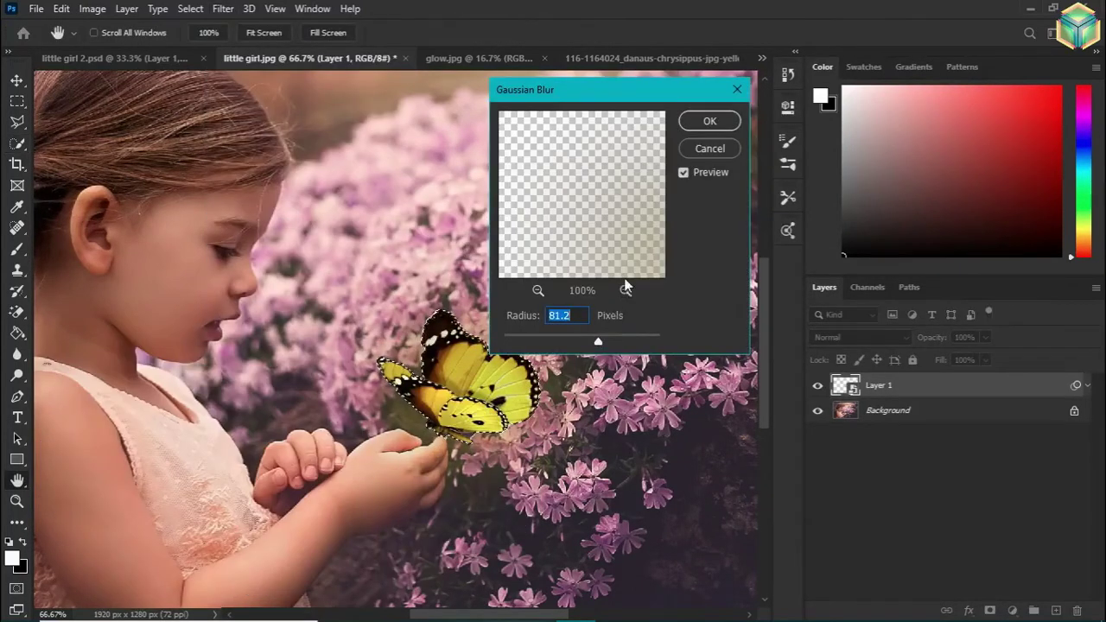
click(697, 122)
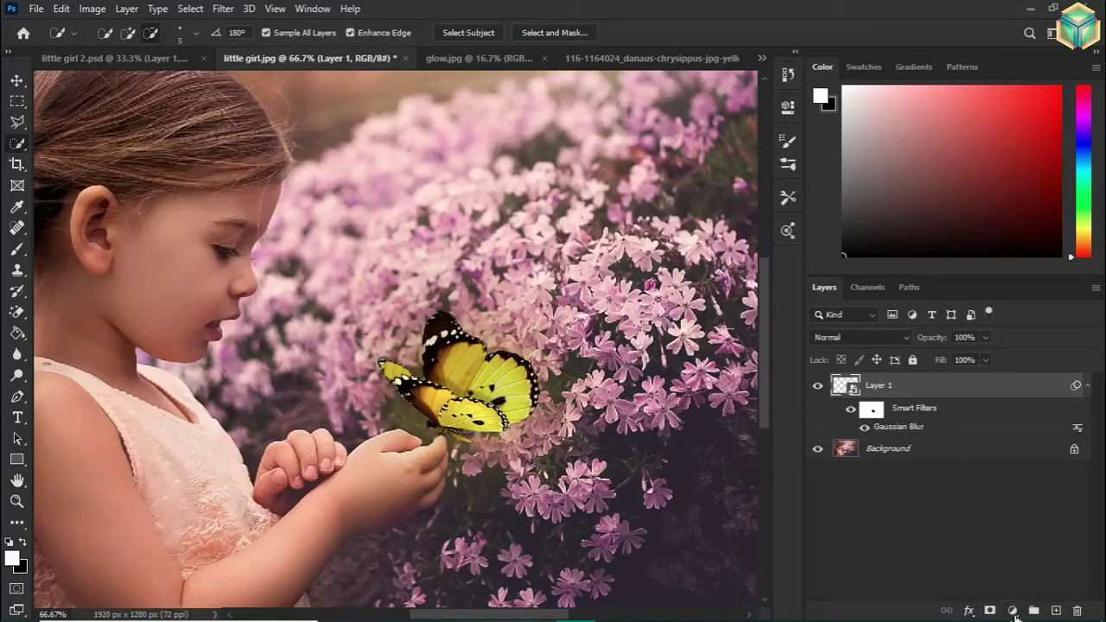
double_click(920, 436)
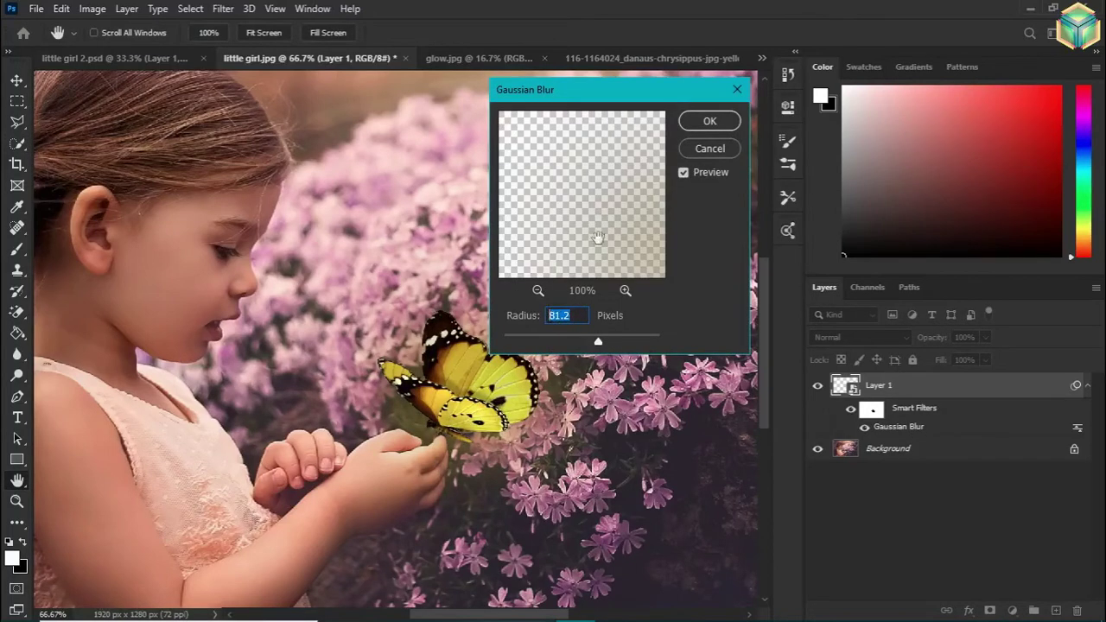
click(704, 124)
Add a colorized Hue/Saturation clipped to Layer 1: Hue +58, Saturation 97, Lightness 37
click(1012, 611)
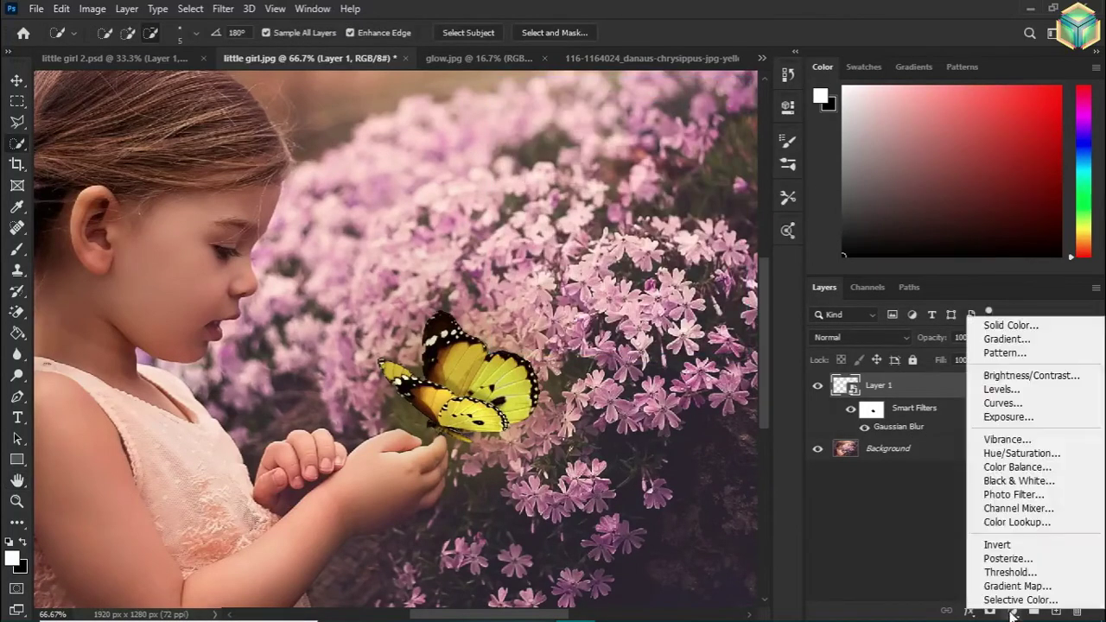
click(993, 453)
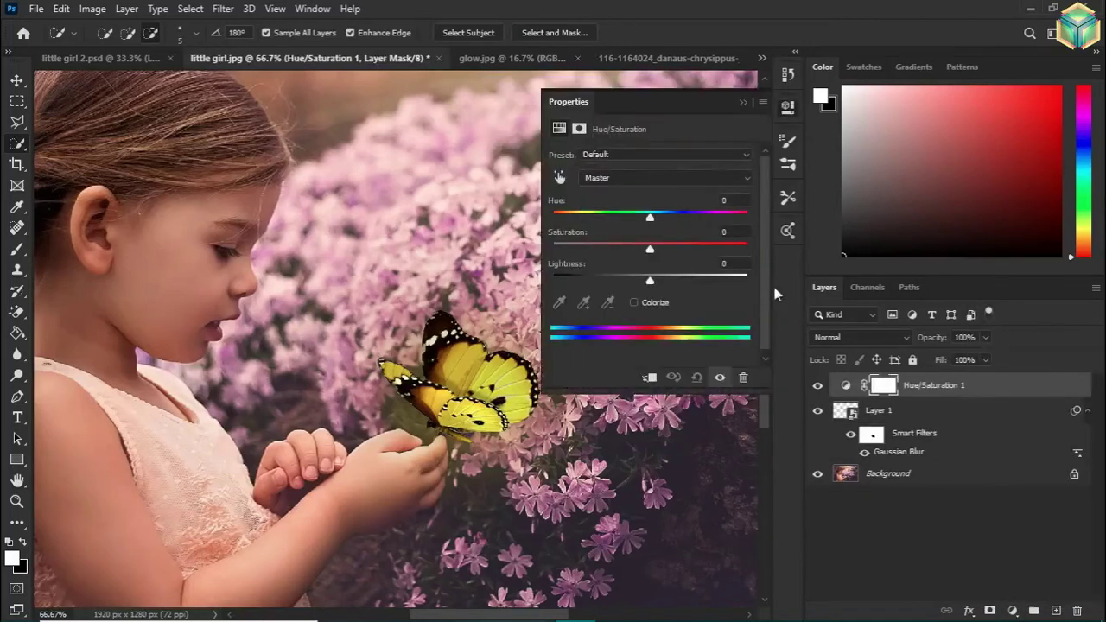
click(634, 303)
click(648, 376)
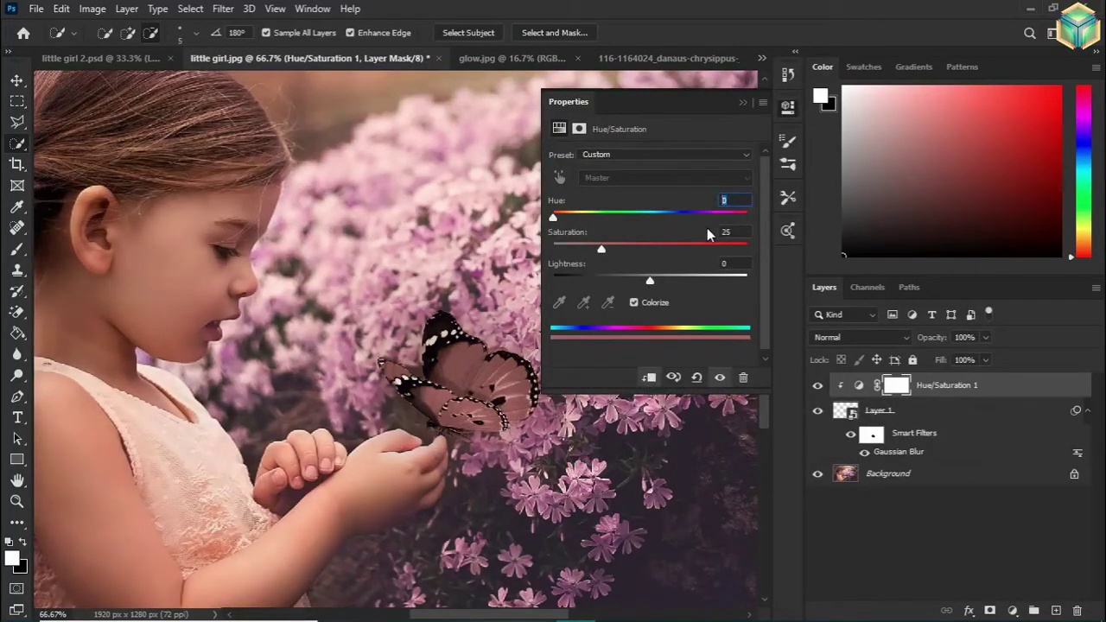
text(58)
key(Return)
key(Tab)
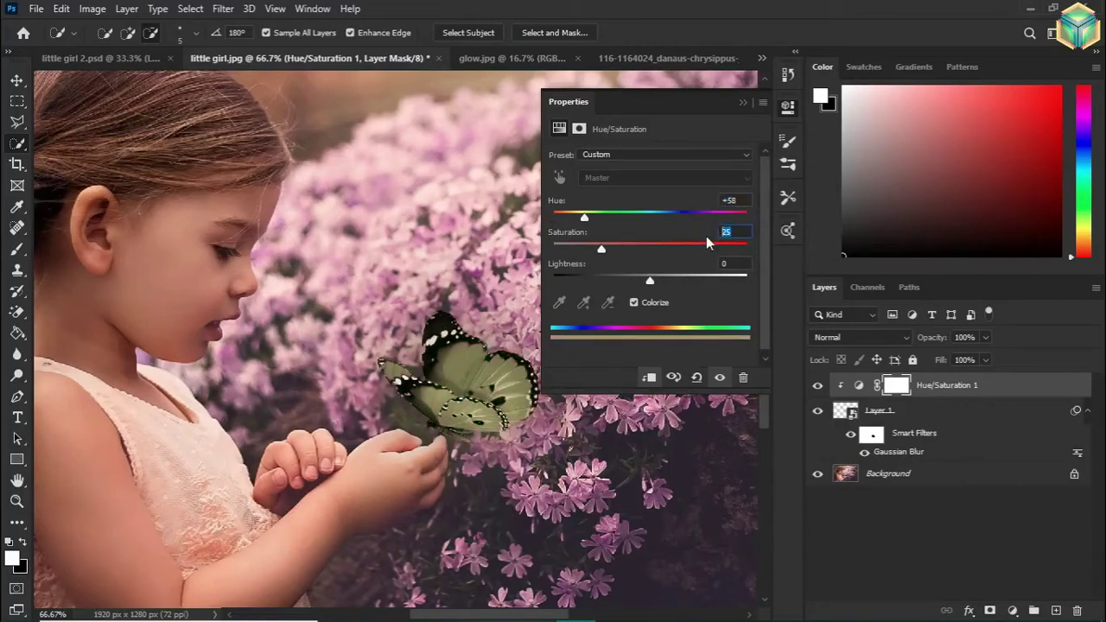
text(9)
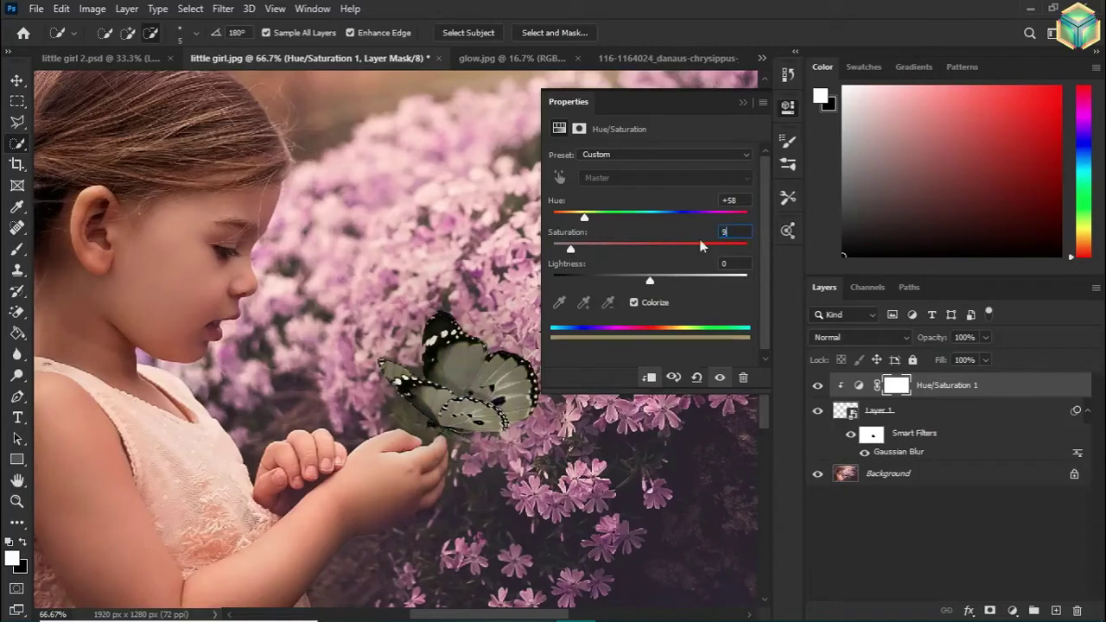
text(+97)
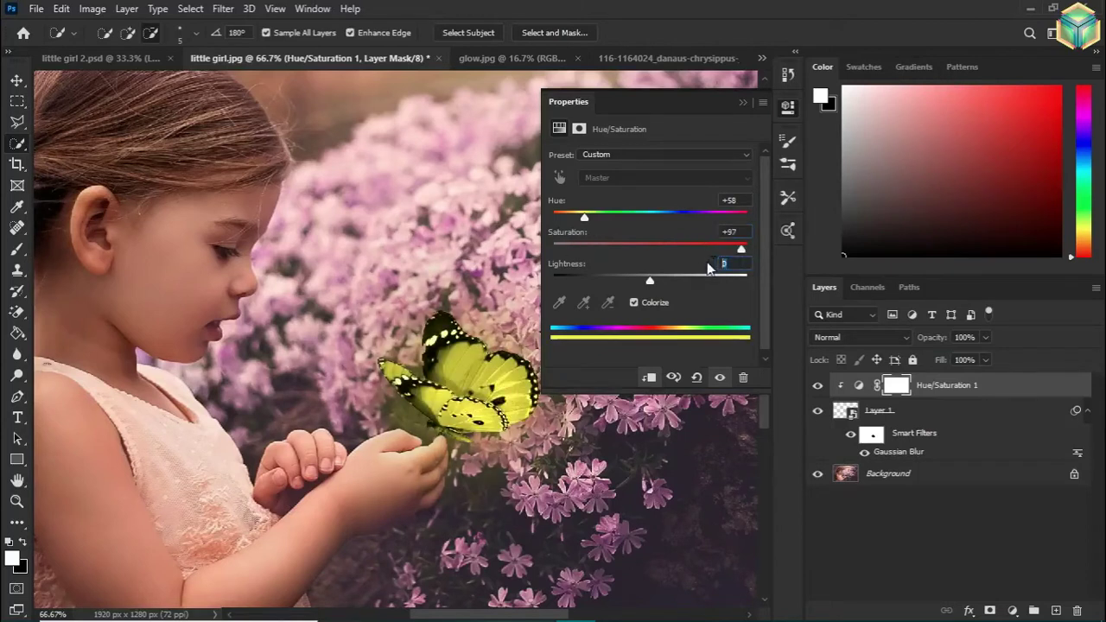
text(37)
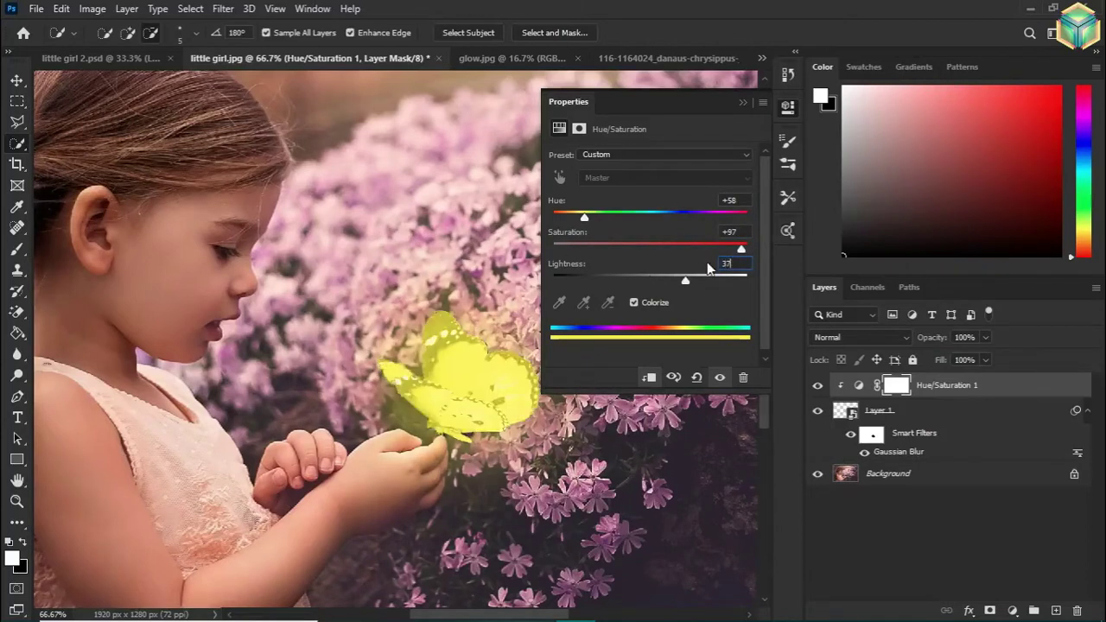
click(742, 102)
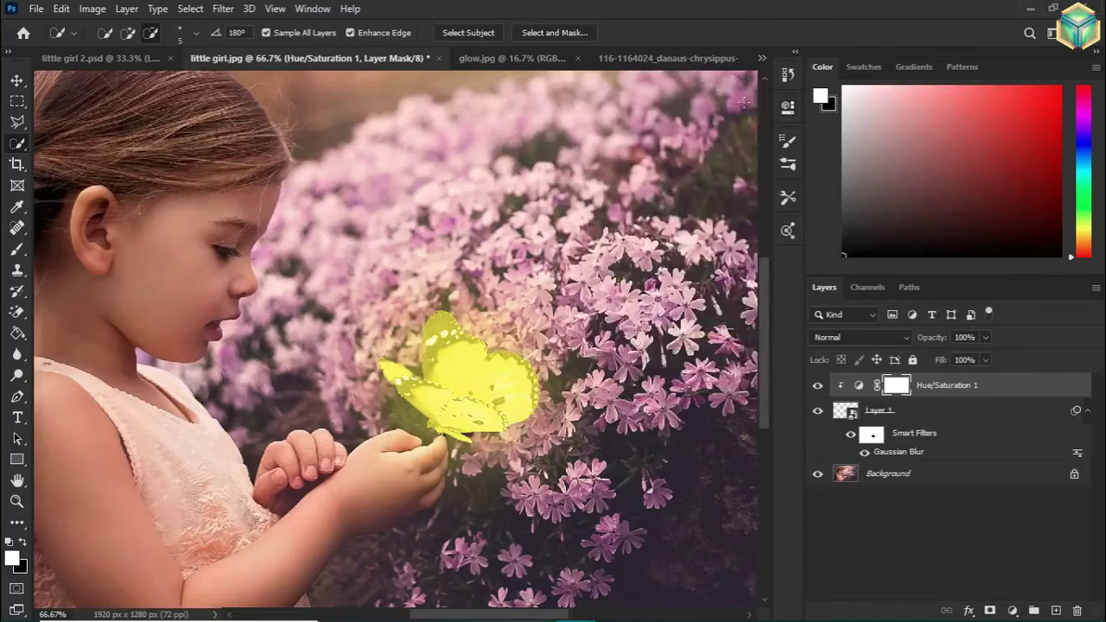
key(ctrl+minus)
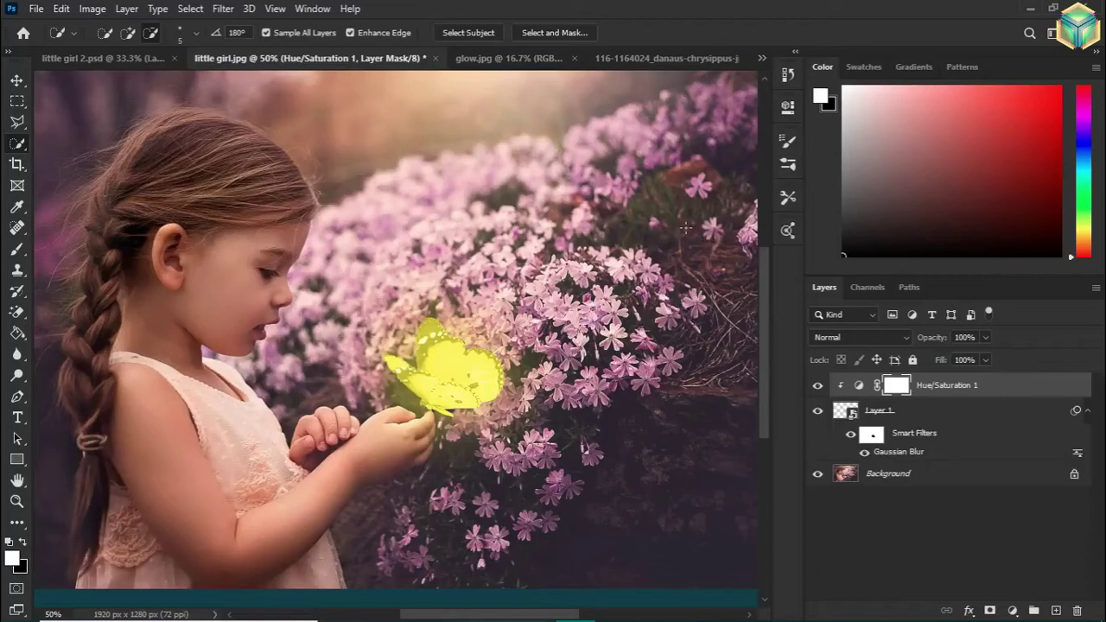
Add an Exposure layer to Background: exposure -0.89, offset 0, gamma 0.61, clipped
key(ctrl+minus)
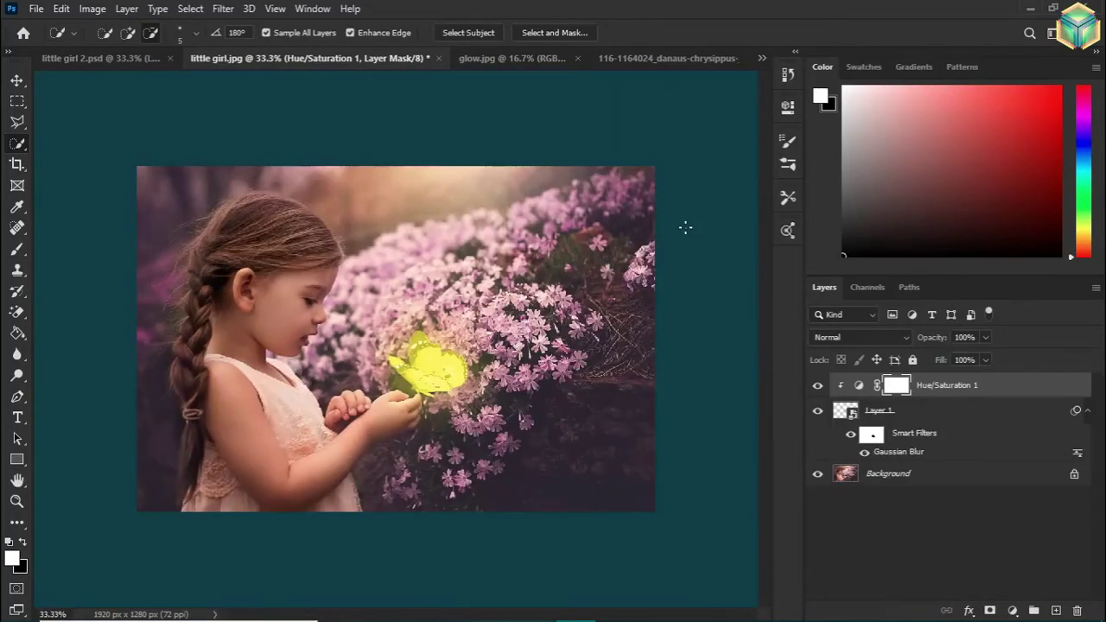
click(922, 477)
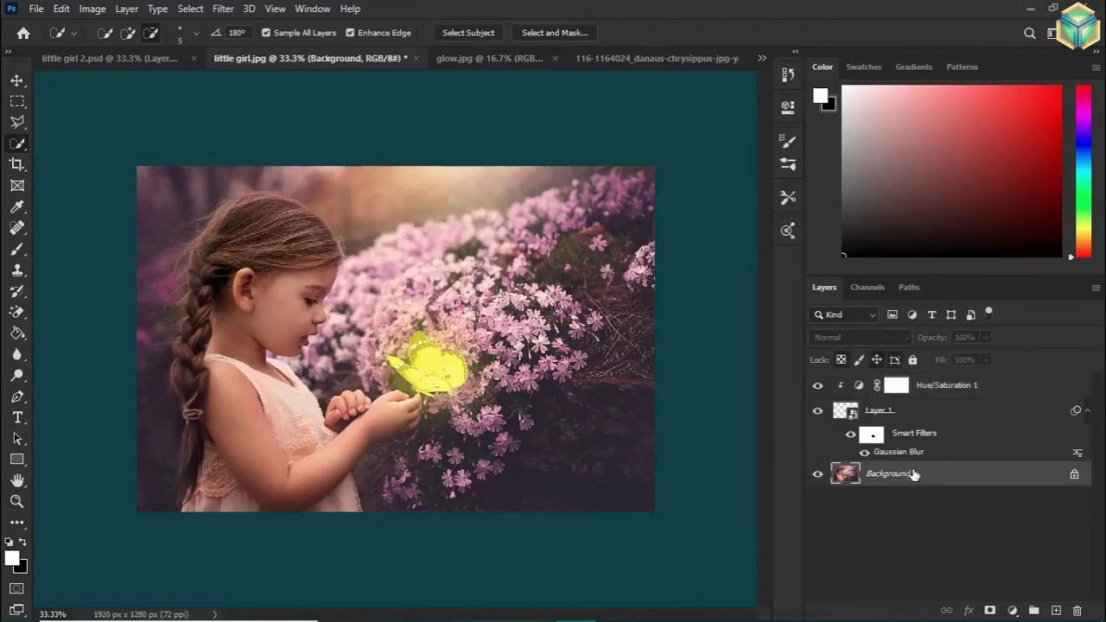
click(1012, 610)
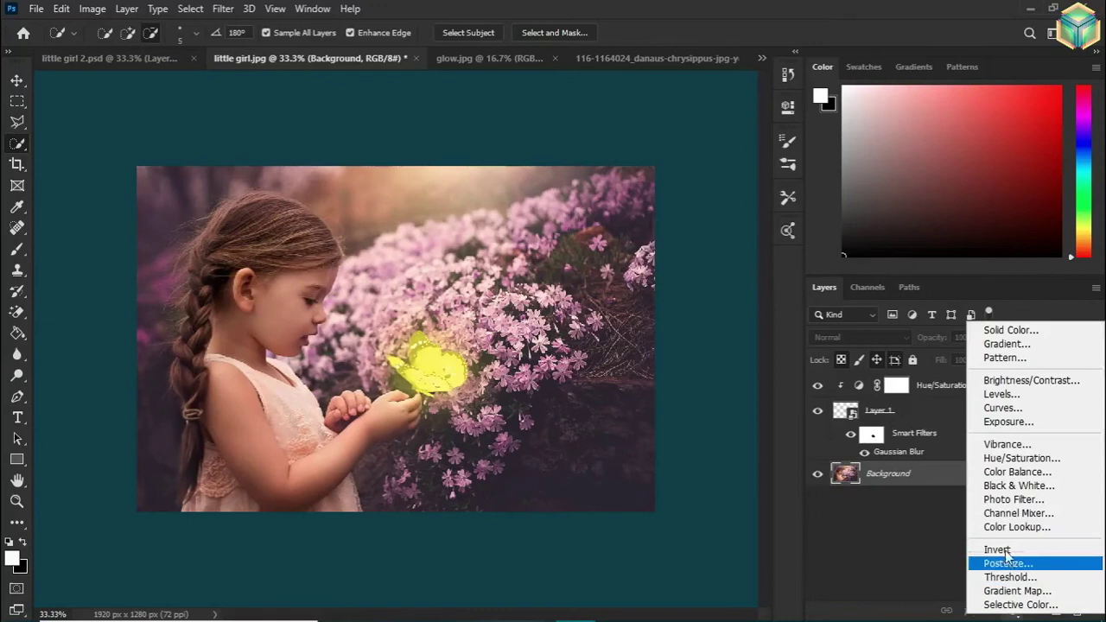
click(1007, 421)
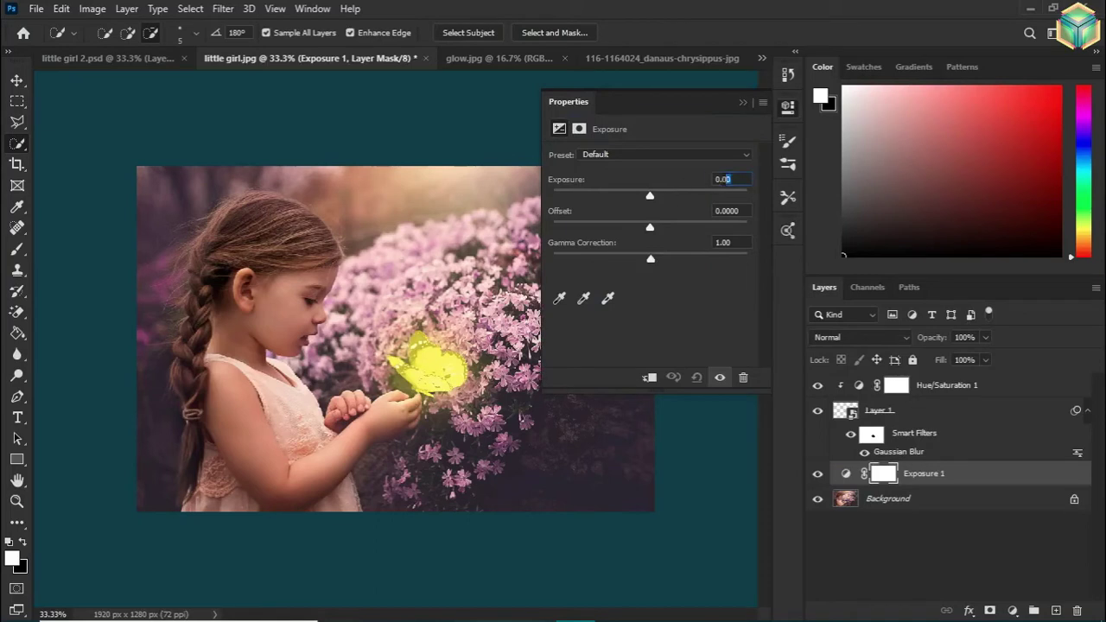
text(-8)
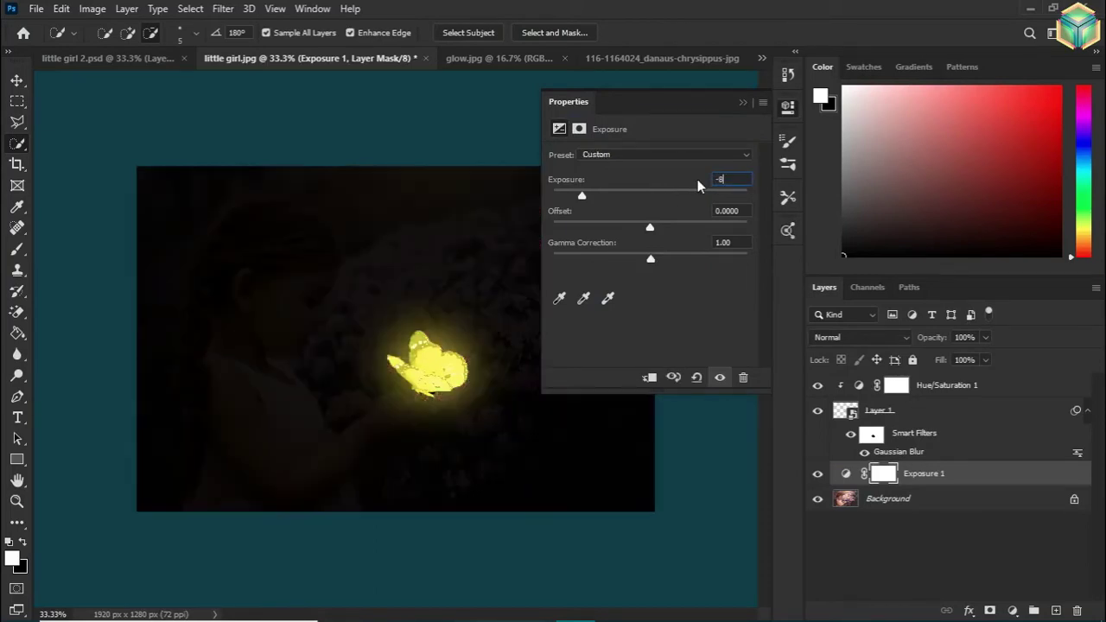
text(0.)
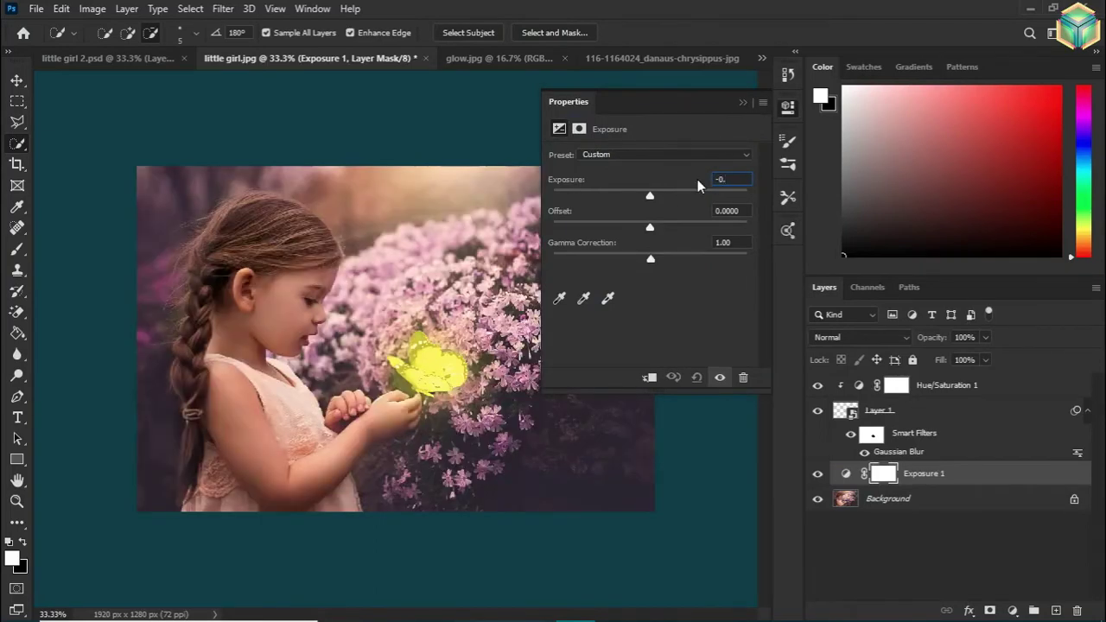
text(89)
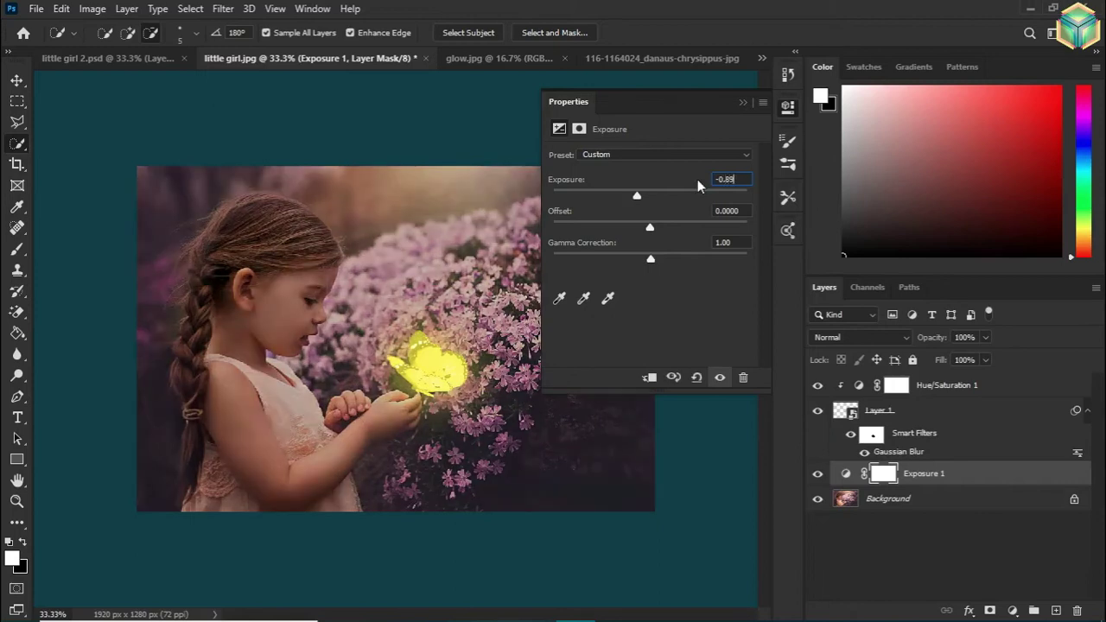
click(742, 212)
key(BackSpace)
key(BackSpace)
text(61)
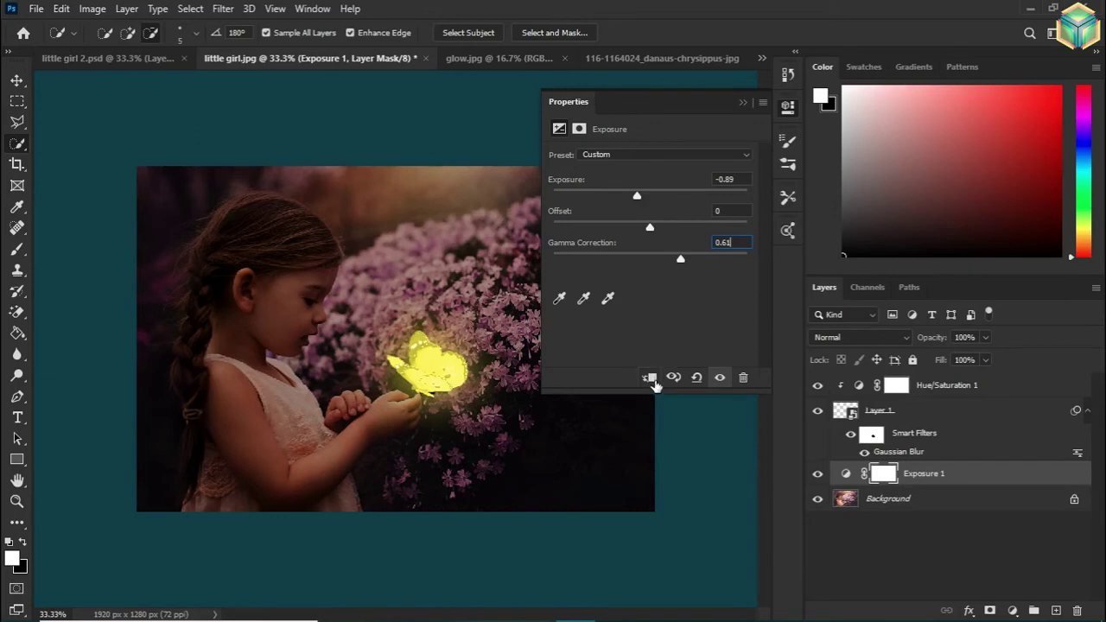
click(649, 378)
click(743, 103)
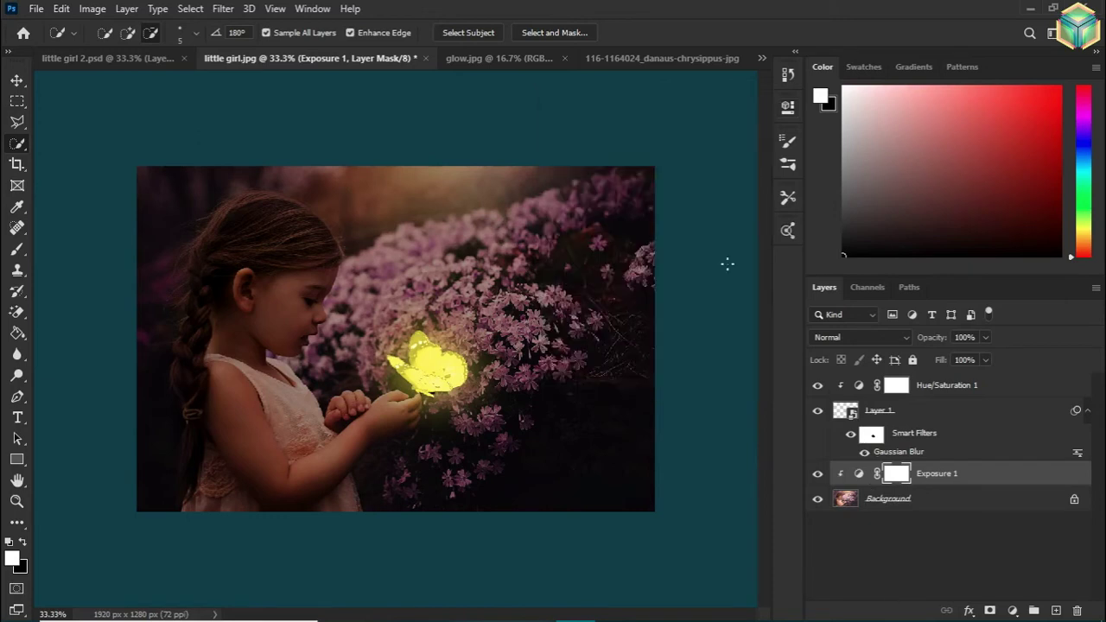
Make black the foreground colour, re-centre the view on the girl, and save
click(13, 557)
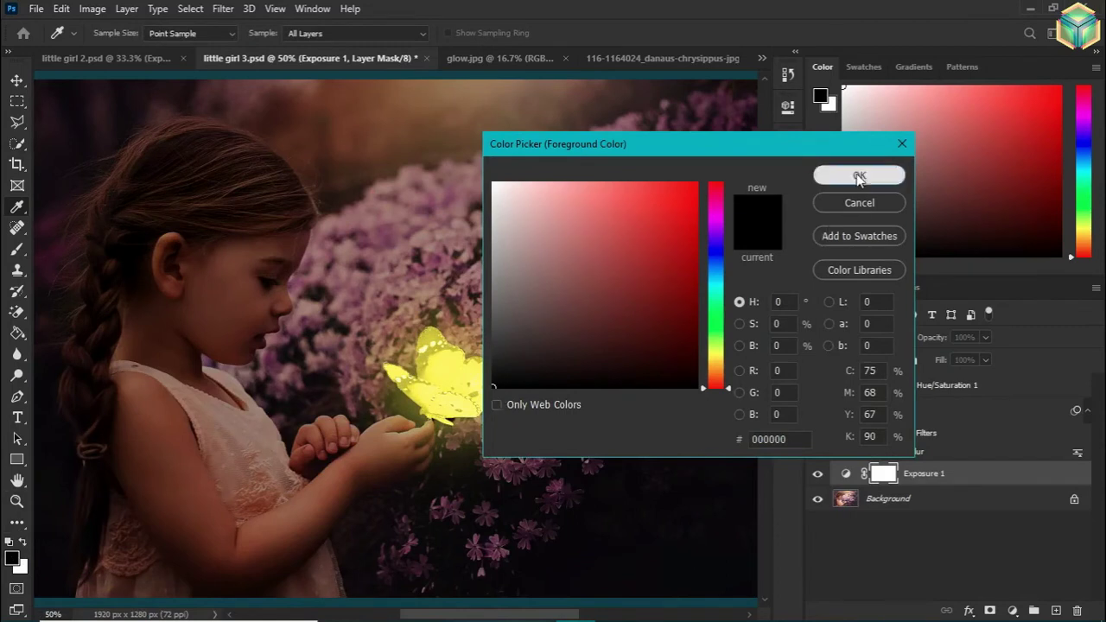
click(858, 175)
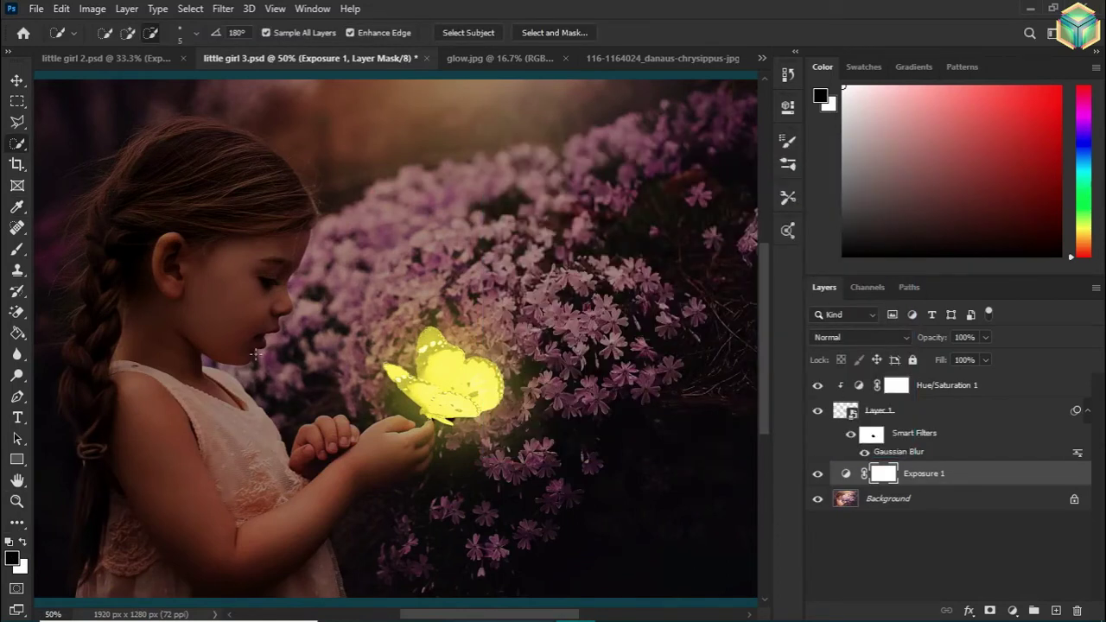
drag(467, 615, 442, 615)
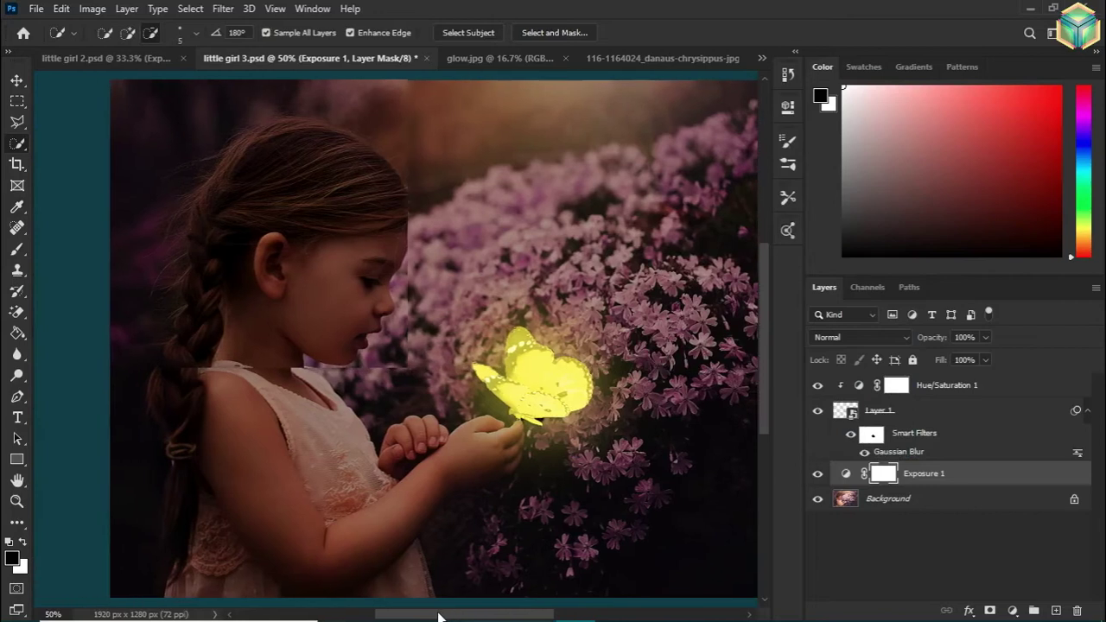
scroll(401, 410, down, 1)
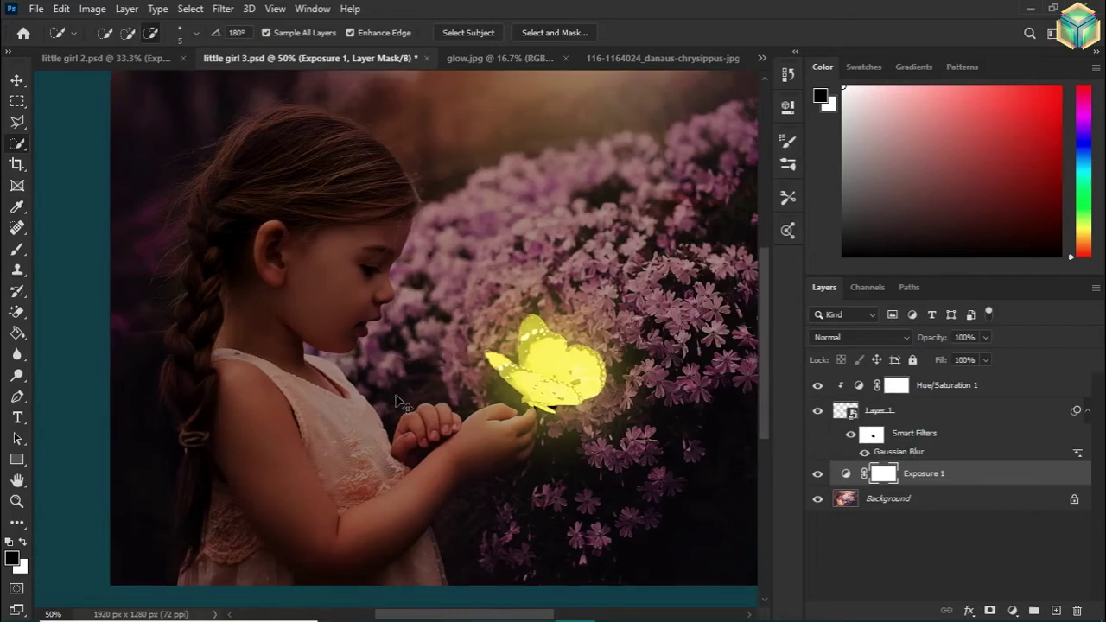
drag(401, 404, 401, 406)
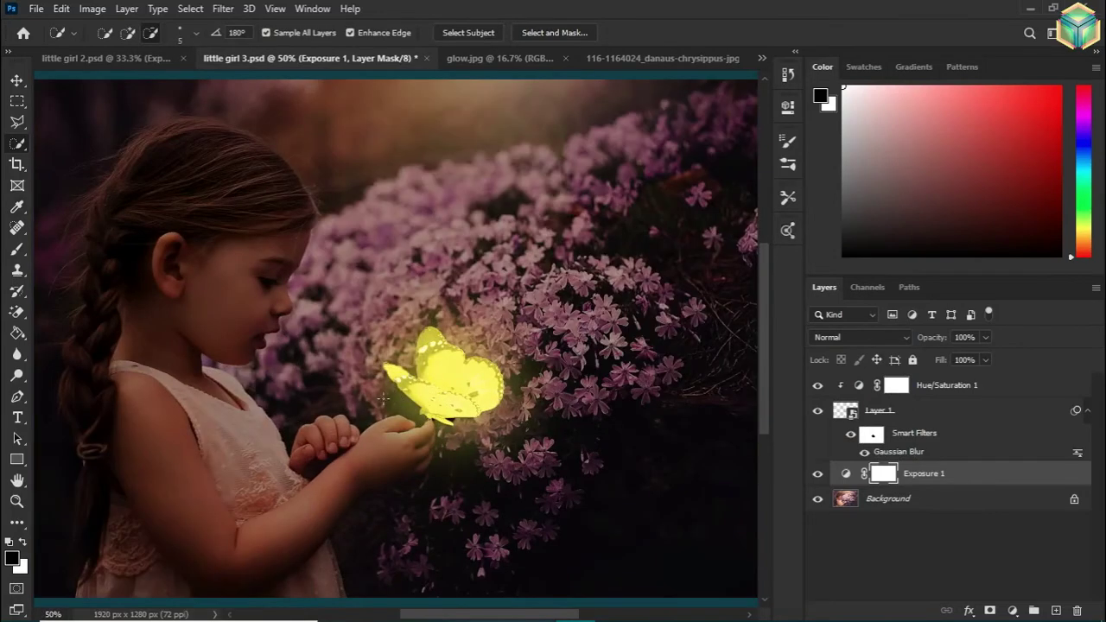
key(ctrl+s)
Choose a Soft Round brush tip at 70 px with 0% hardness
click(197, 35)
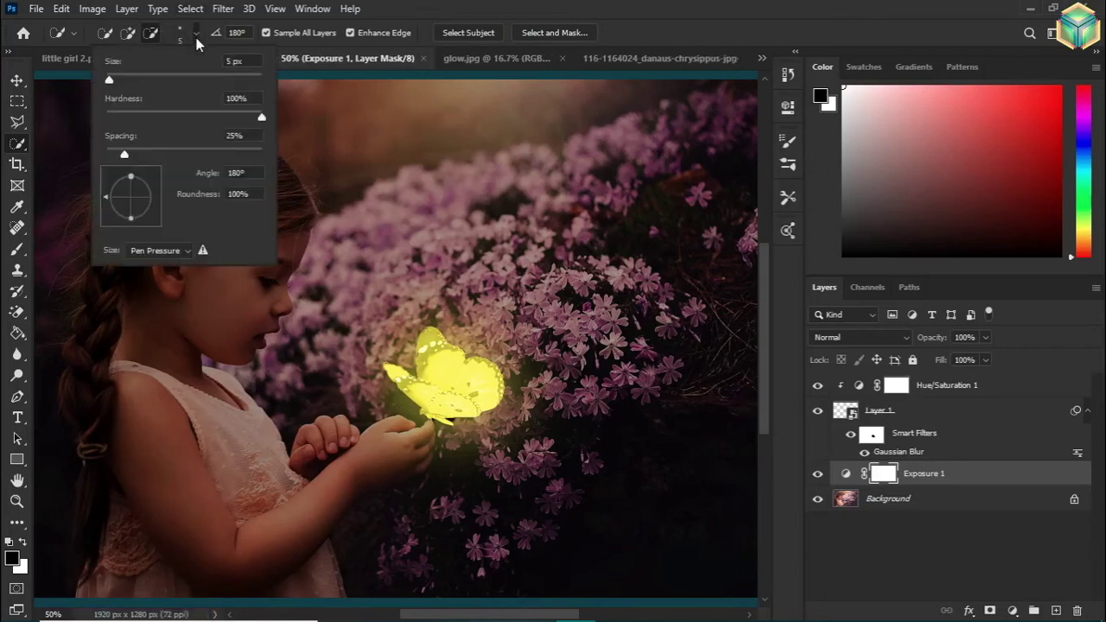
drag(110, 84, 139, 79)
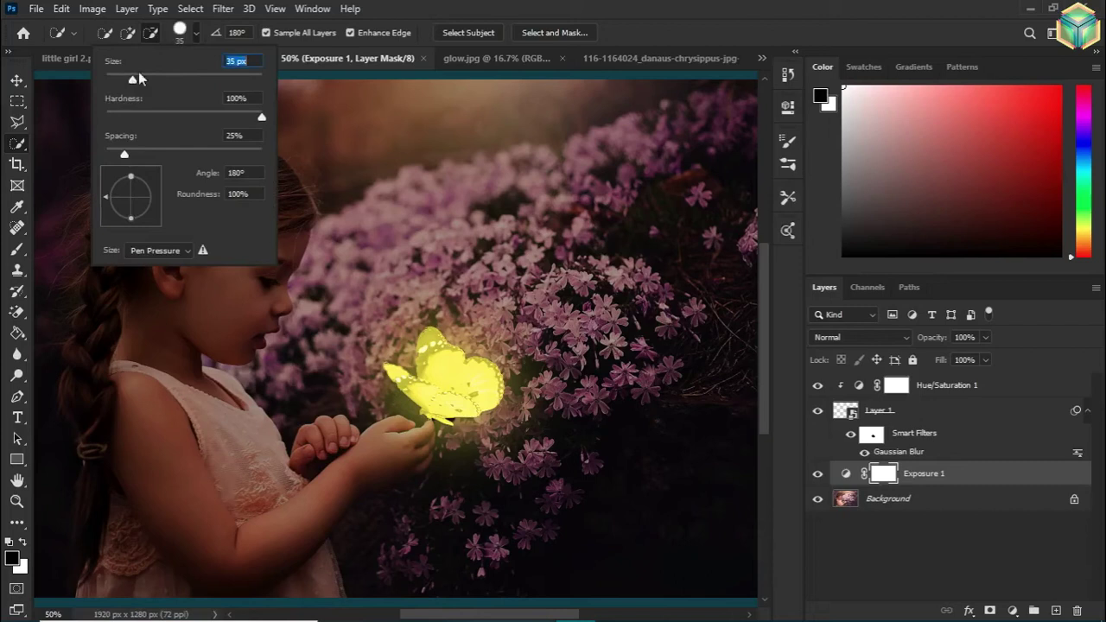
click(74, 34)
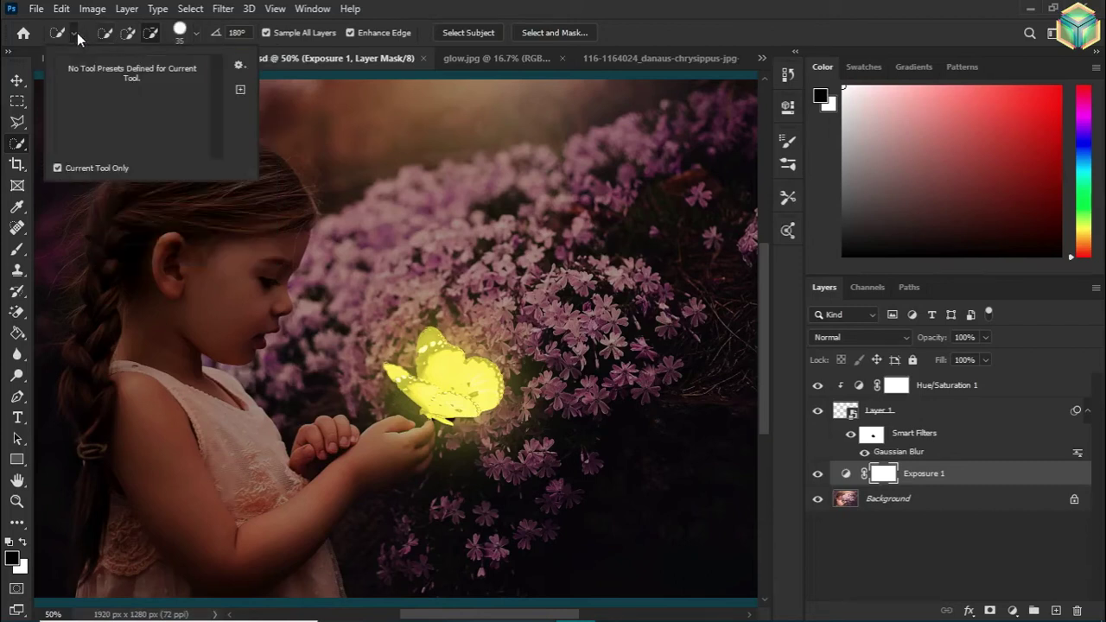
key(b)
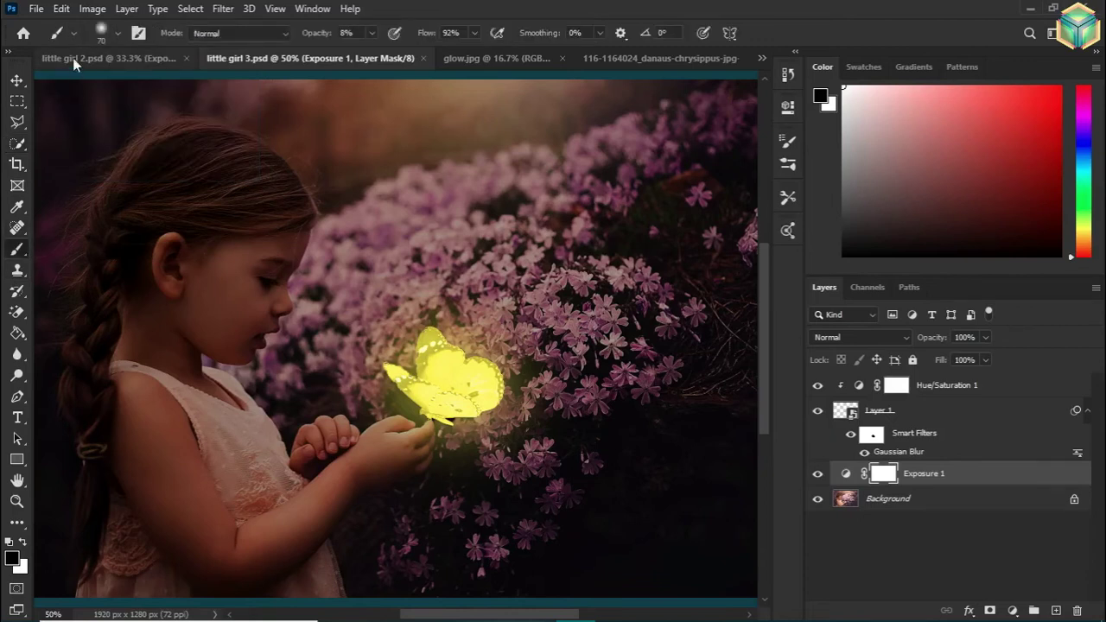
click(75, 33)
click(115, 34)
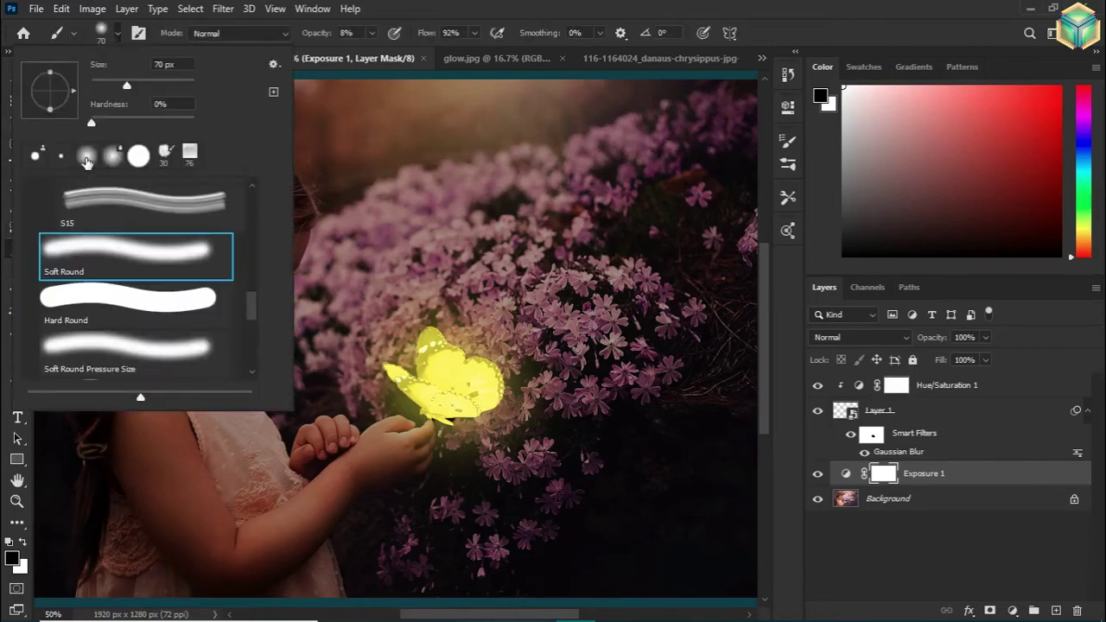
click(86, 159)
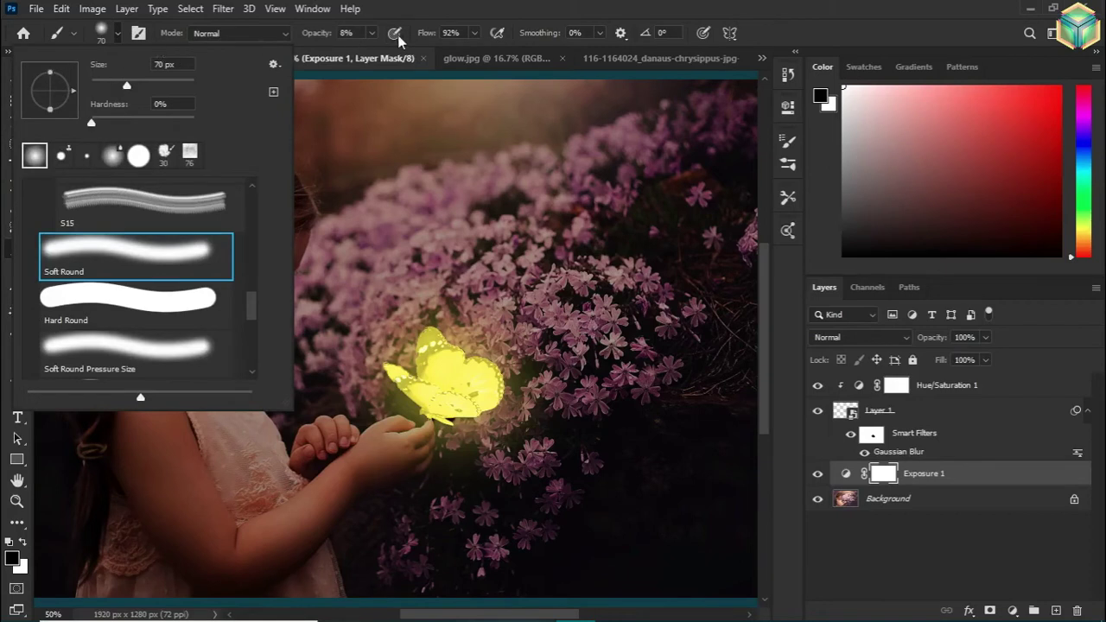
At 24% brush opacity, paint black on the Exposure 1 mask over forearm, neck and chest
click(373, 35)
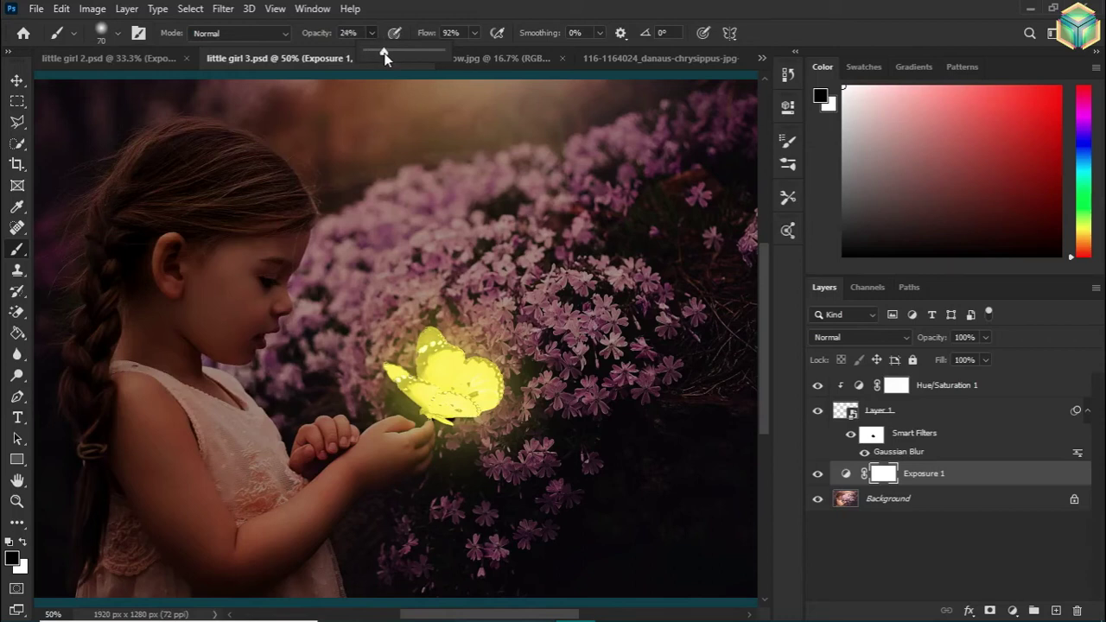
click(118, 33)
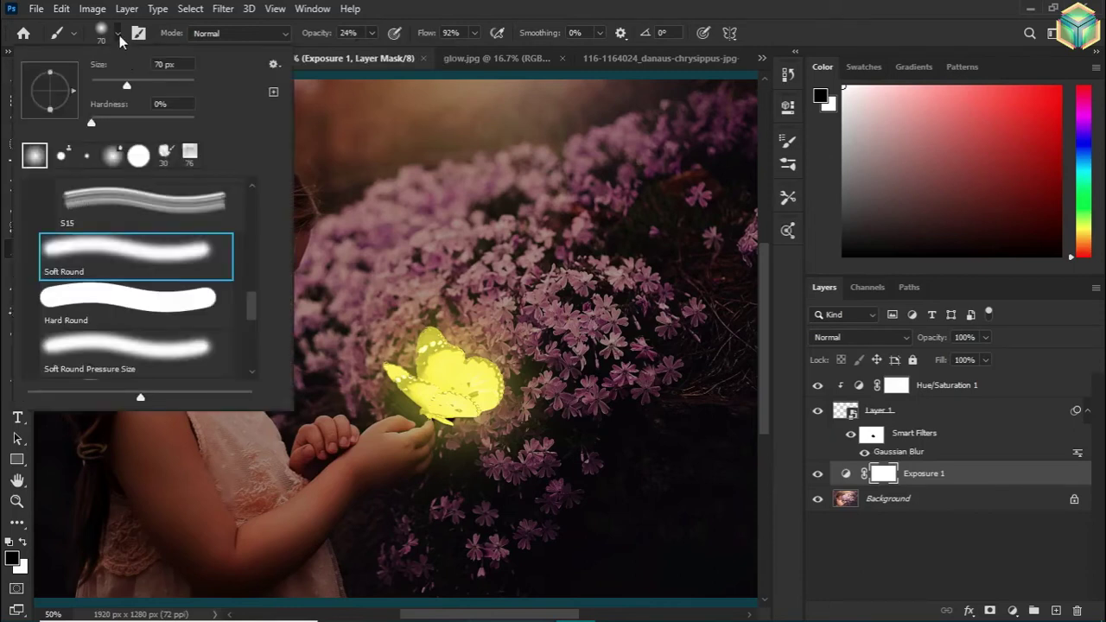
key(Return)
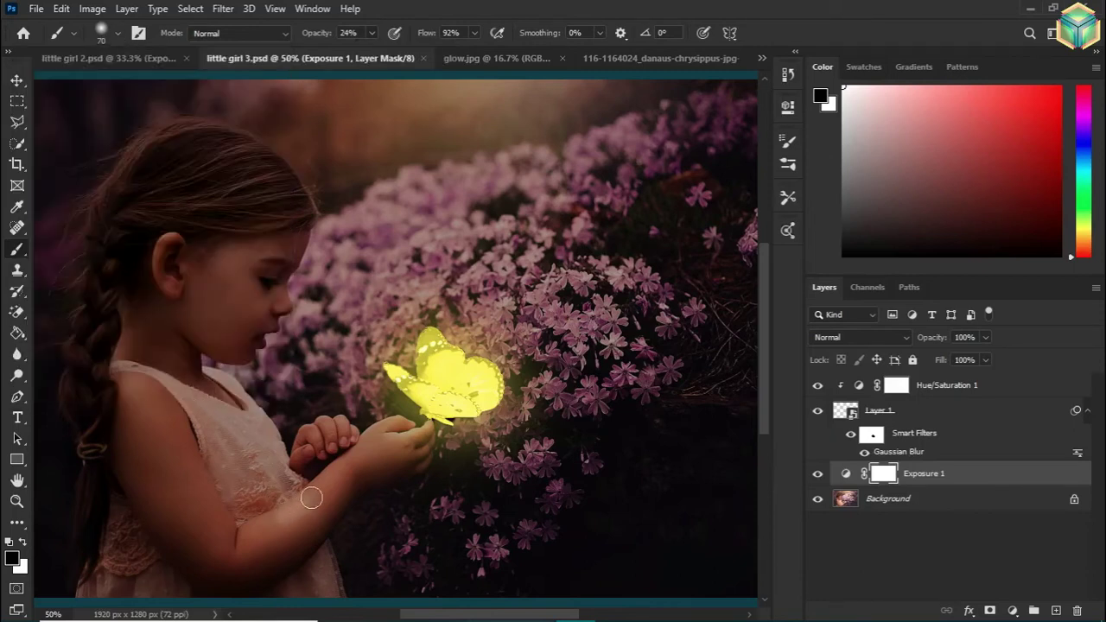
mouse_move(336, 482)
mouse_down()
mouse_move(370, 444)
mouse_move(377, 452)
mouse_move(353, 473)
mouse_move(304, 499)
mouse_move(423, 431)
mouse_move(406, 466)
mouse_move(321, 441)
mouse_move(316, 463)
mouse_move(251, 536)
mouse_move(348, 495)
mouse_move(228, 543)
mouse_move(295, 515)
mouse_move(223, 486)
mouse_move(246, 478)
mouse_move(265, 443)
mouse_move(203, 393)
mouse_move(168, 414)
mouse_move(138, 413)
mouse_move(125, 432)
mouse_move(121, 415)
mouse_move(147, 367)
mouse_move(150, 441)
mouse_up()
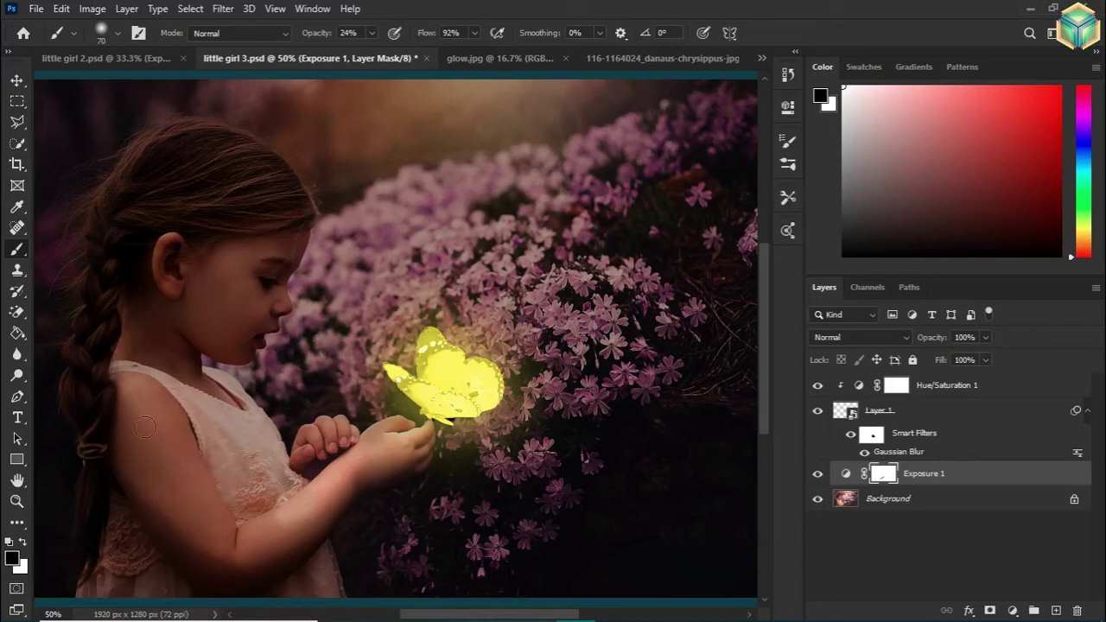
mouse_move(214, 537)
mouse_down()
mouse_move(164, 519)
mouse_move(238, 545)
mouse_up()
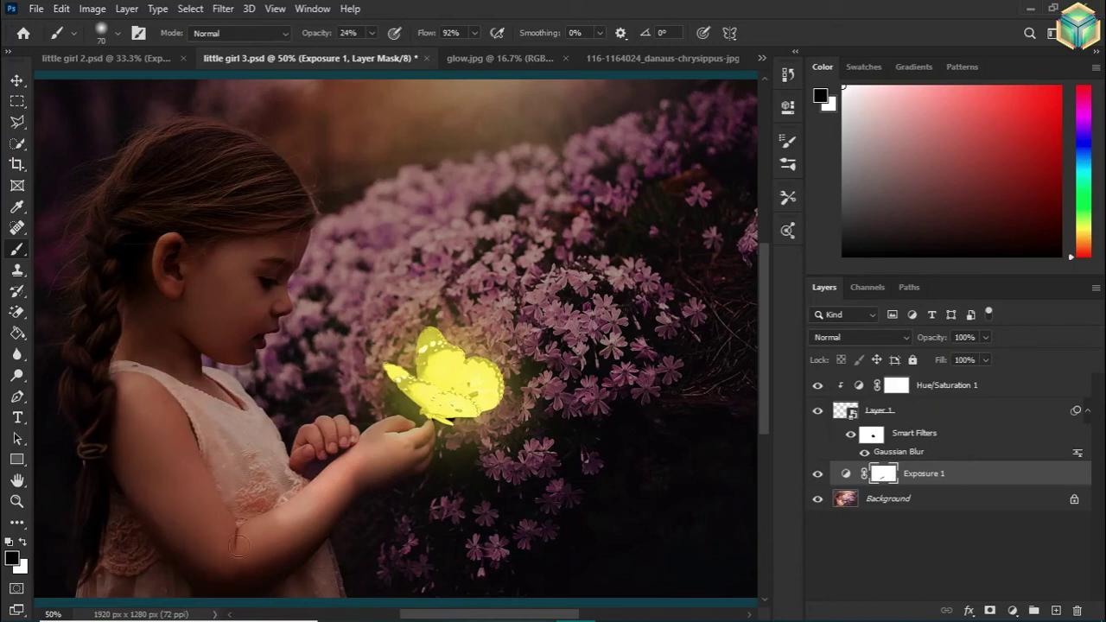
mouse_move(249, 494)
mouse_down()
mouse_move(164, 382)
mouse_move(194, 372)
mouse_move(144, 327)
mouse_move(226, 278)
mouse_move(205, 337)
mouse_move(259, 289)
mouse_move(255, 260)
mouse_up()
mouse_move(183, 406)
mouse_down()
mouse_move(238, 424)
mouse_move(223, 383)
mouse_move(330, 490)
mouse_up()
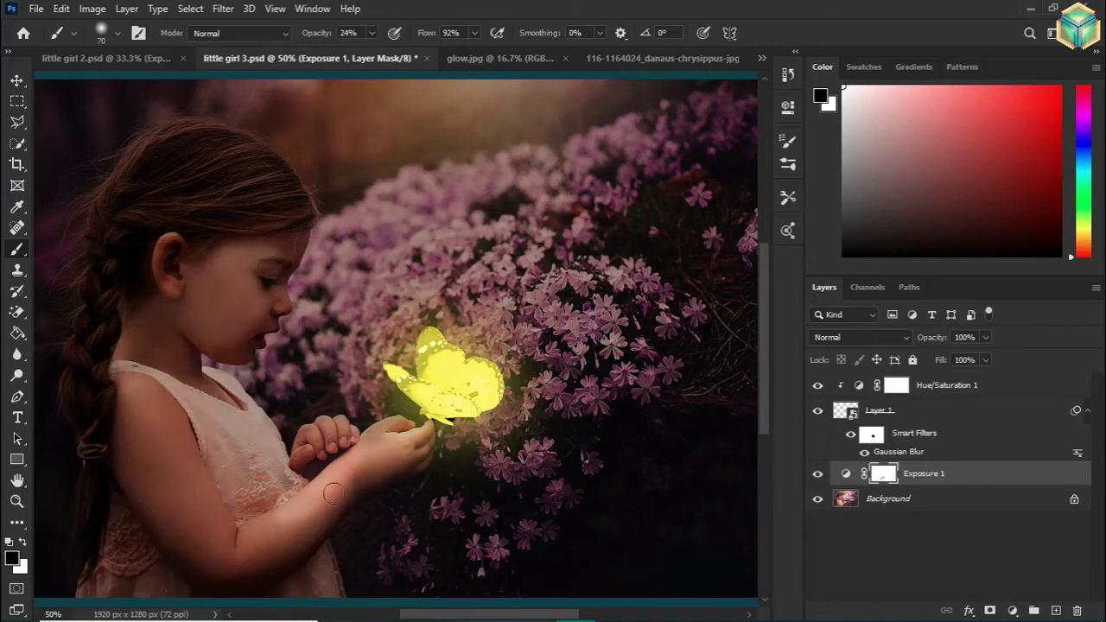
Zoom in and, at 42% opacity, paint the mask over the girl's face, cheek, nose and forehead
key(ctrl+plus)
click(117, 33)
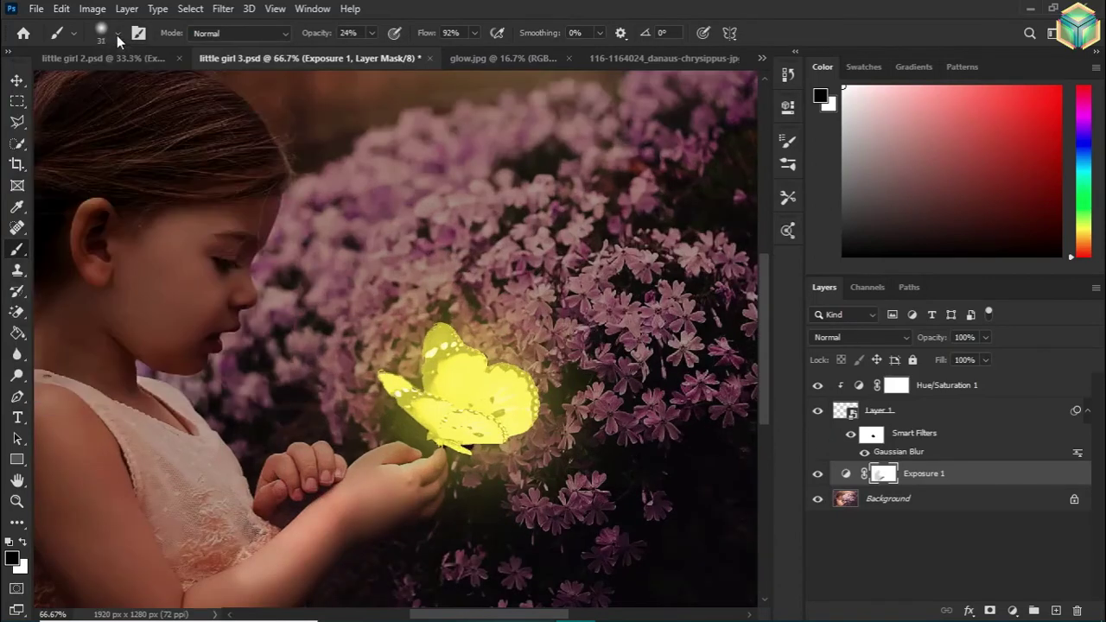
mouse_move(234, 240)
mouse_down()
mouse_move(147, 234)
mouse_move(210, 286)
mouse_move(183, 178)
mouse_up()
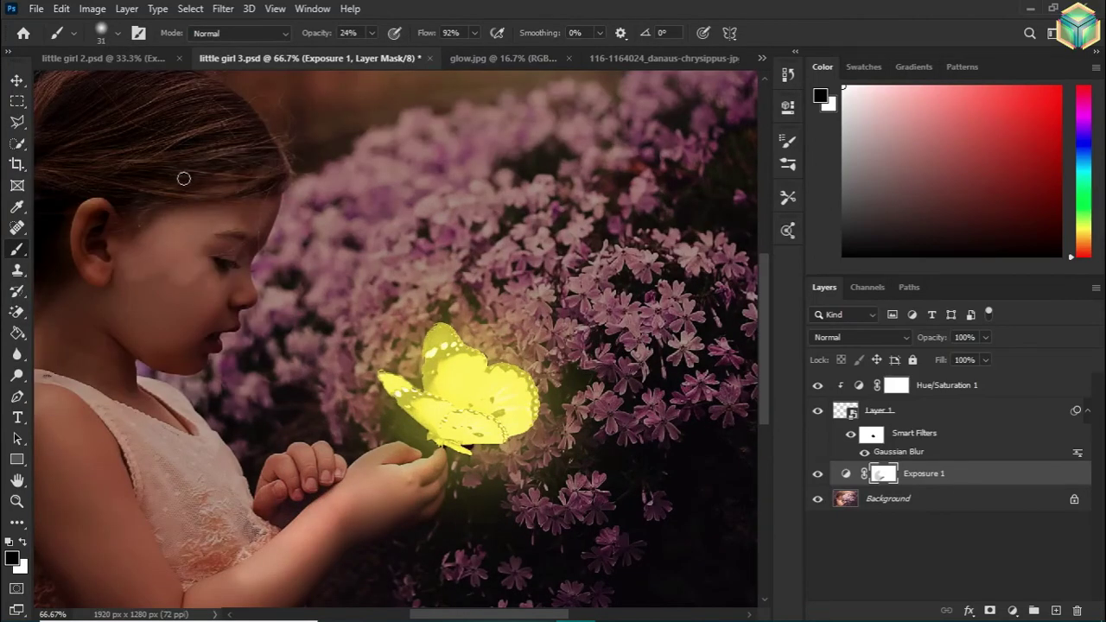
key(ctrl+plus)
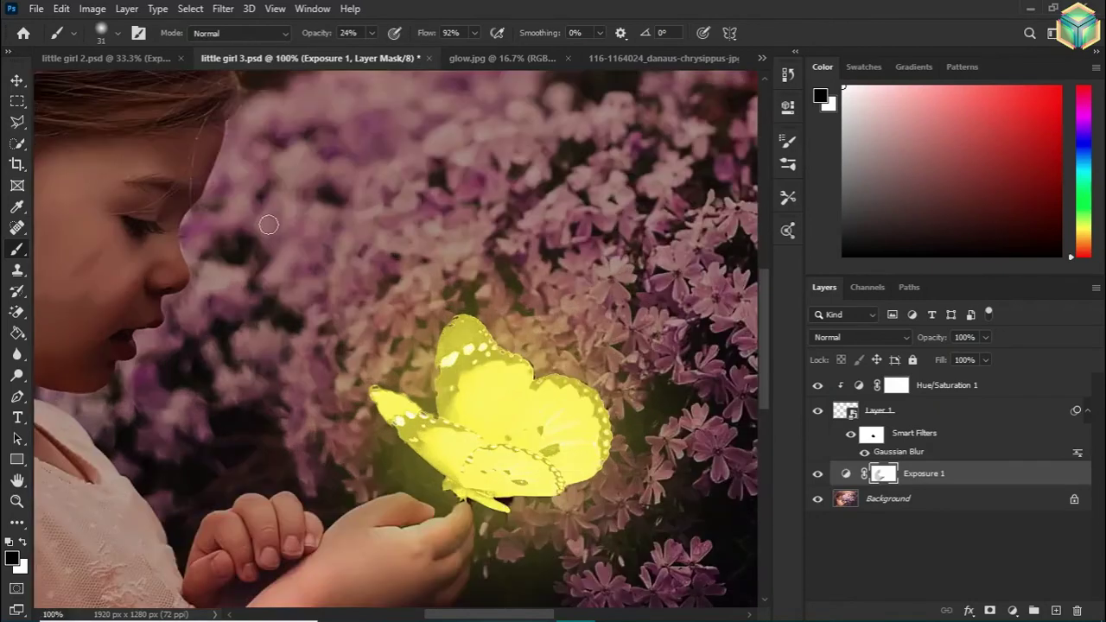
scroll(269, 225, left, 1)
scroll(311, 241, left, 4)
drag(365, 50, 385, 50)
mouse_move(377, 199)
mouse_down()
mouse_move(388, 168)
mouse_move(360, 197)
mouse_move(405, 124)
mouse_move(333, 298)
mouse_move(339, 195)
mouse_up()
drag(304, 267, 369, 139)
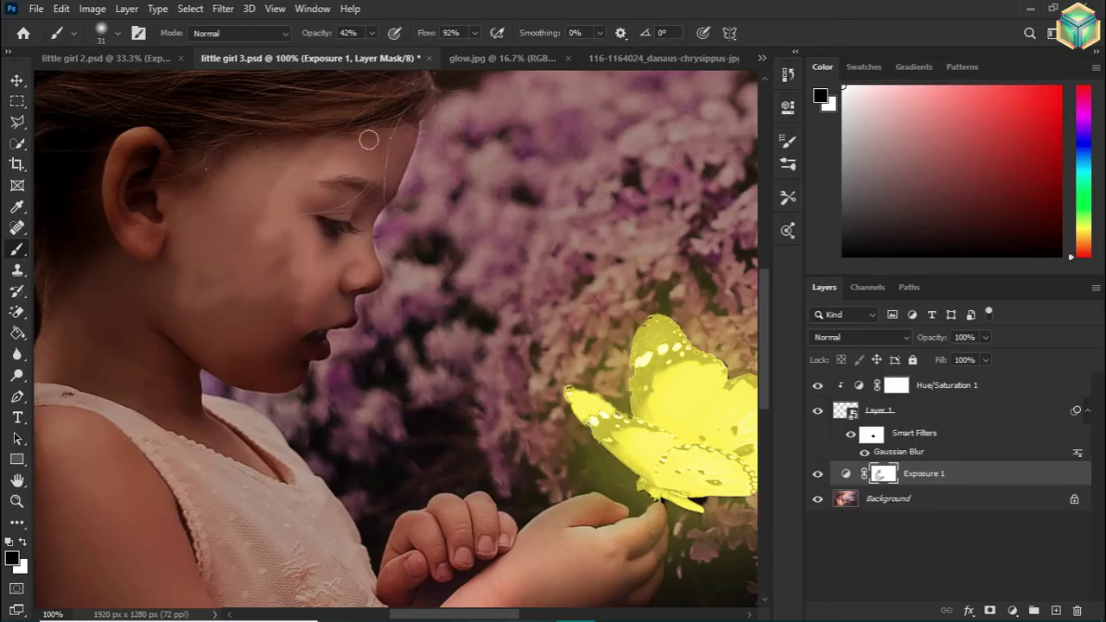
With a 94 px brush, lift the darkening from the girl's cheek and jaw
click(101, 33)
drag(52, 83, 74, 82)
mouse_move(243, 217)
mouse_down()
mouse_move(236, 197)
mouse_move(252, 234)
mouse_move(207, 285)
mouse_move(279, 304)
mouse_up()
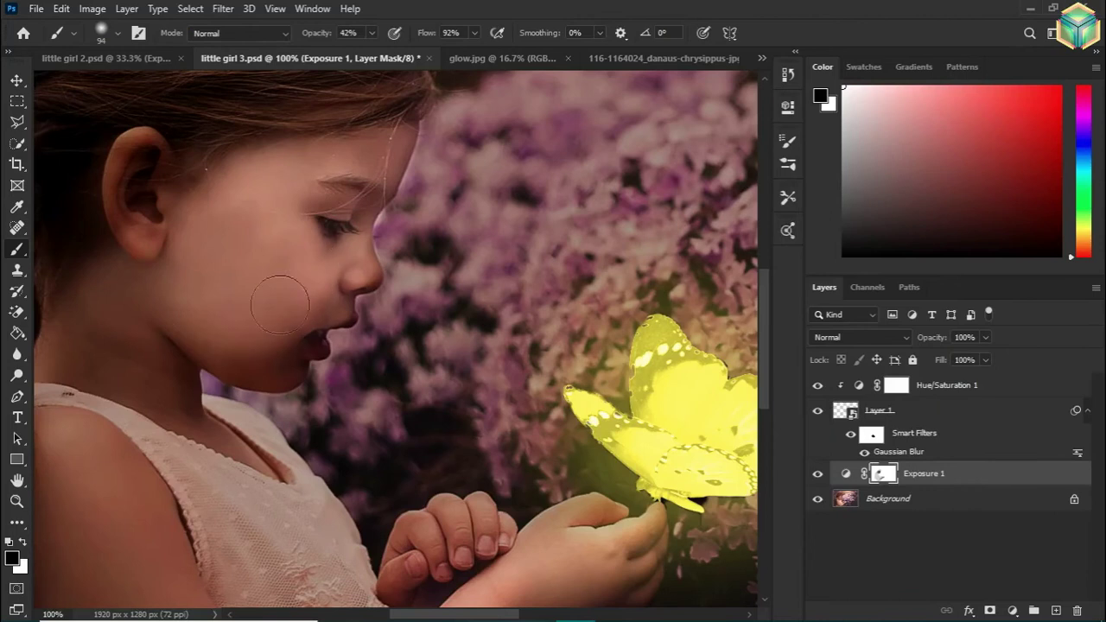
scroll(285, 181, up, 2)
scroll(360, 143, up, 2)
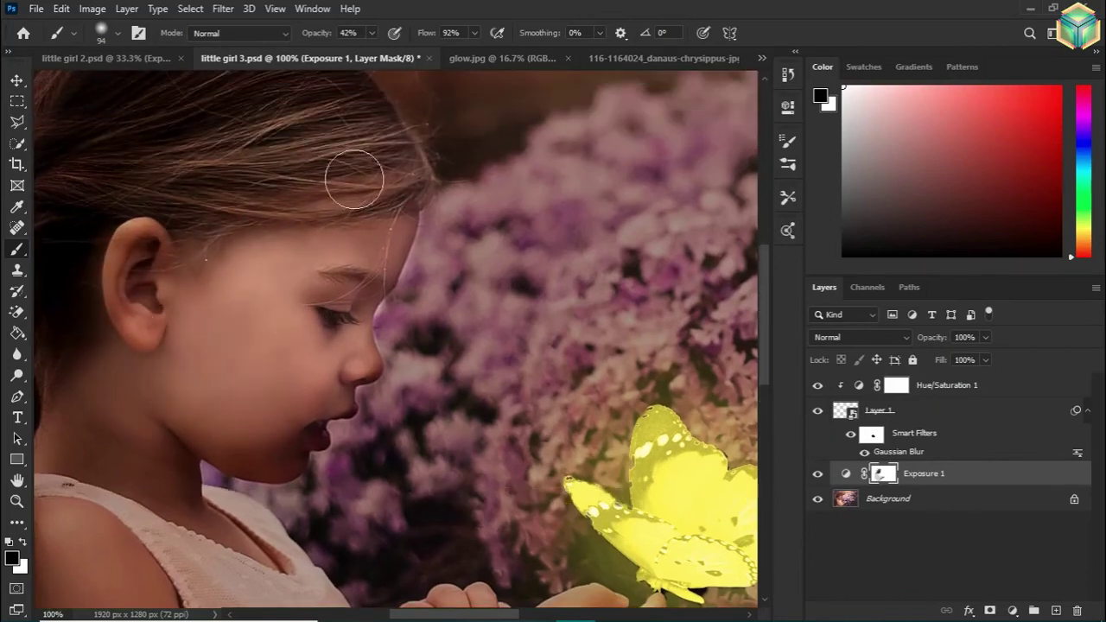
scroll(230, 324, down, 3)
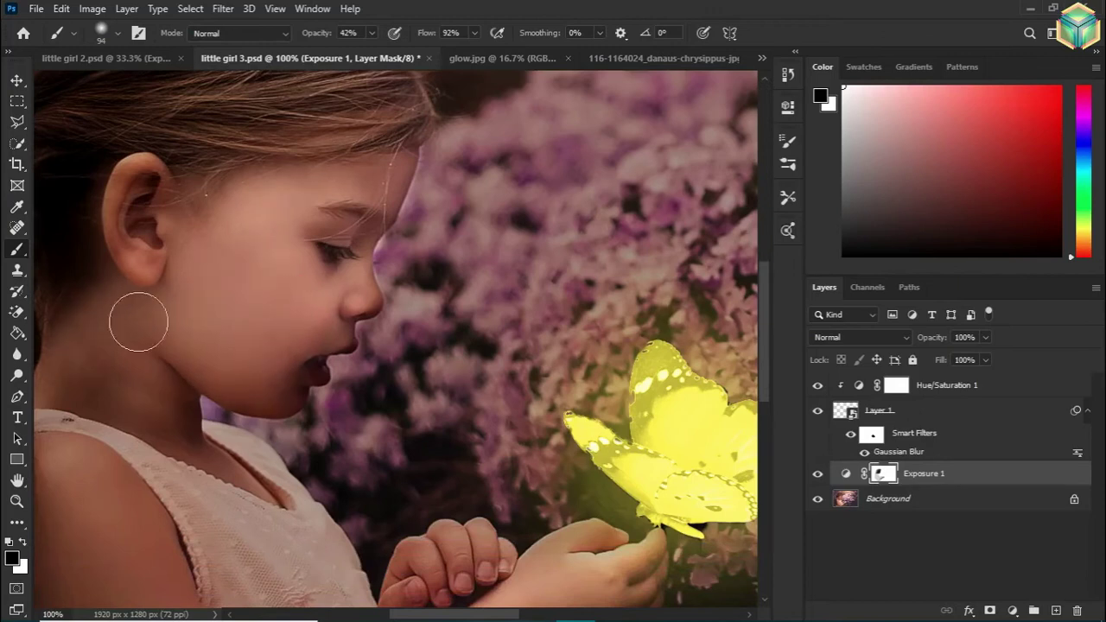
scroll(259, 268, down, 2)
scroll(199, 224, down, 2)
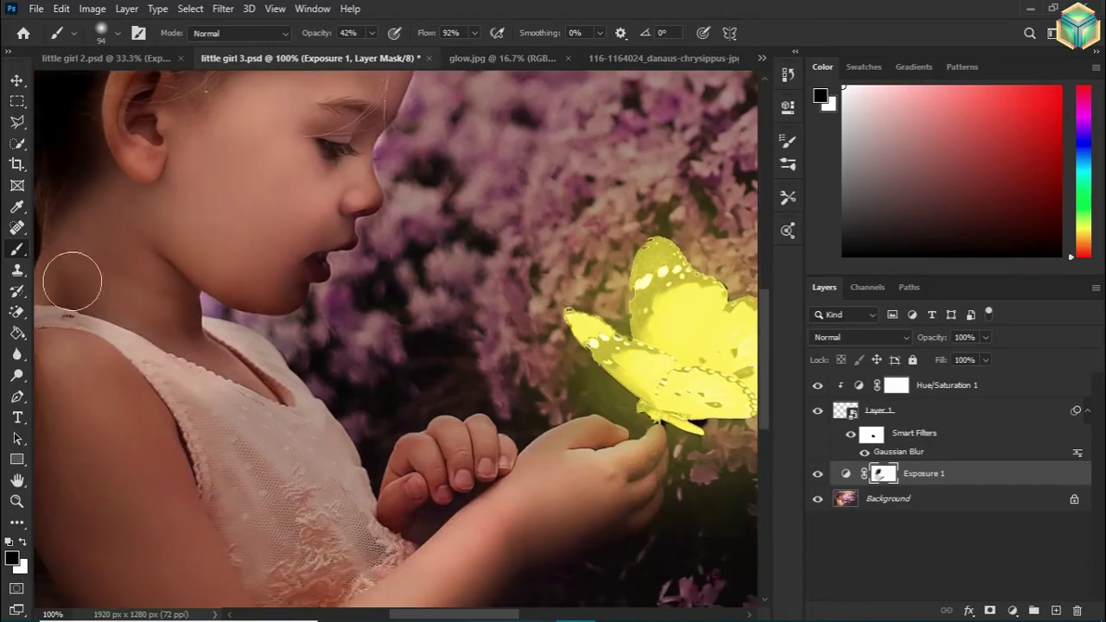
scroll(184, 192, down, 2)
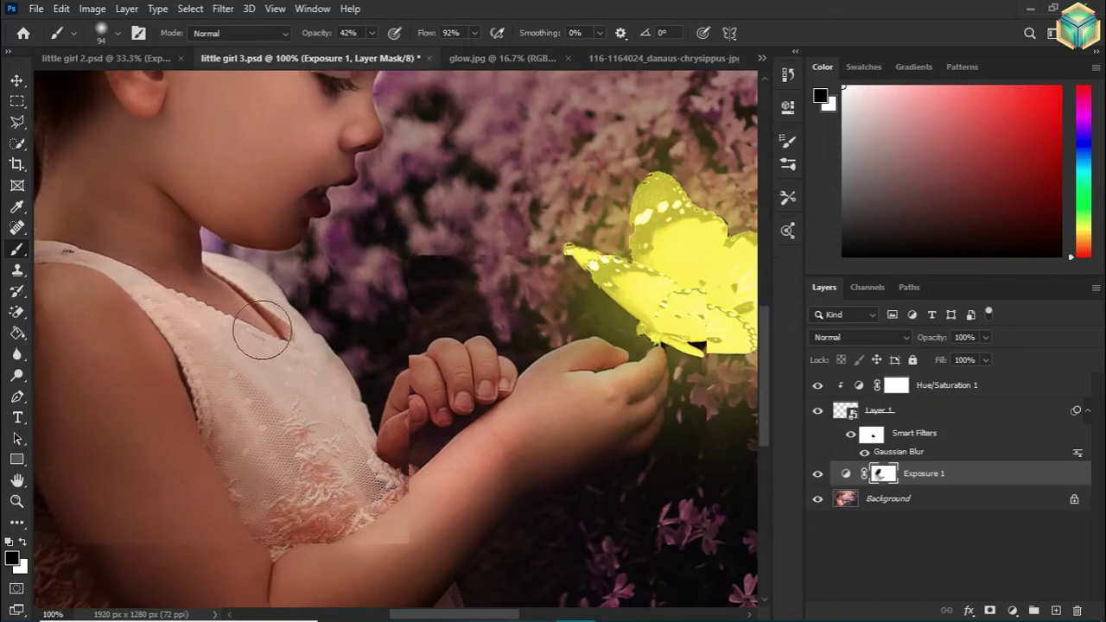
scroll(261, 330, up, 2)
scroll(228, 429, right, 1)
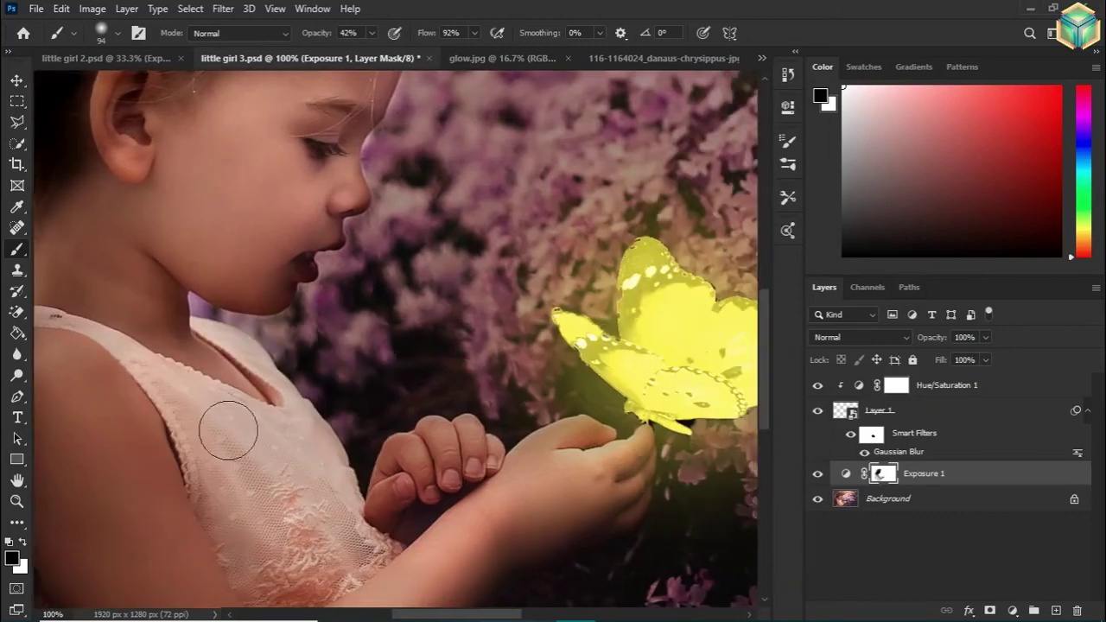
scroll(228, 430, down, 3)
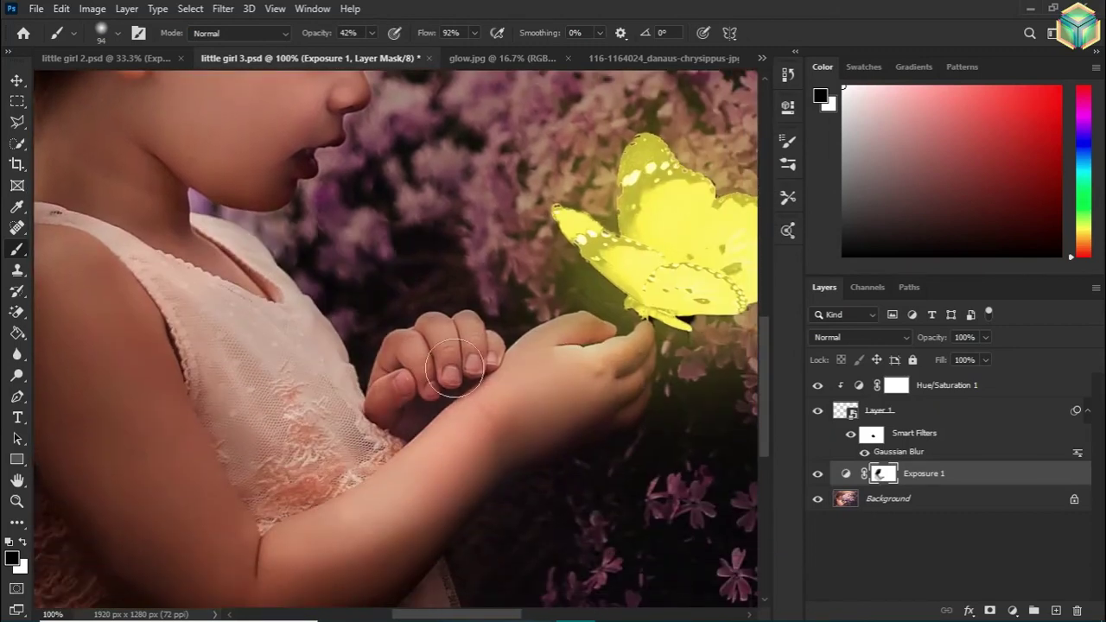
scroll(251, 289, up, 7)
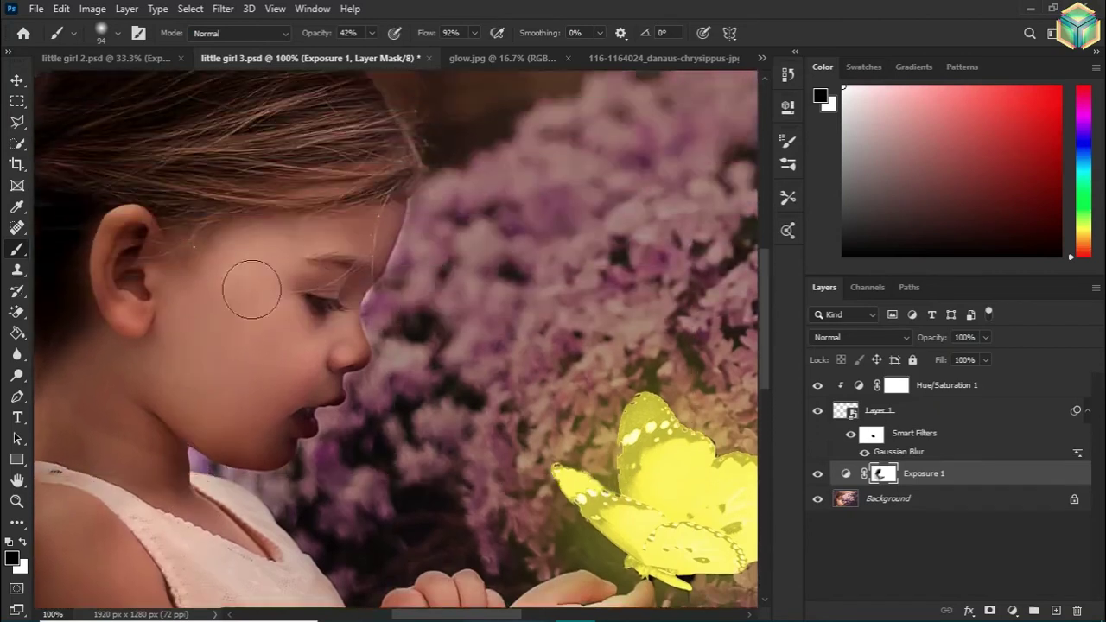
scroll(252, 289, up, 2)
Shrink the brush to 23 px for detail work and pan around the face
click(101, 33)
drag(164, 84, 137, 84)
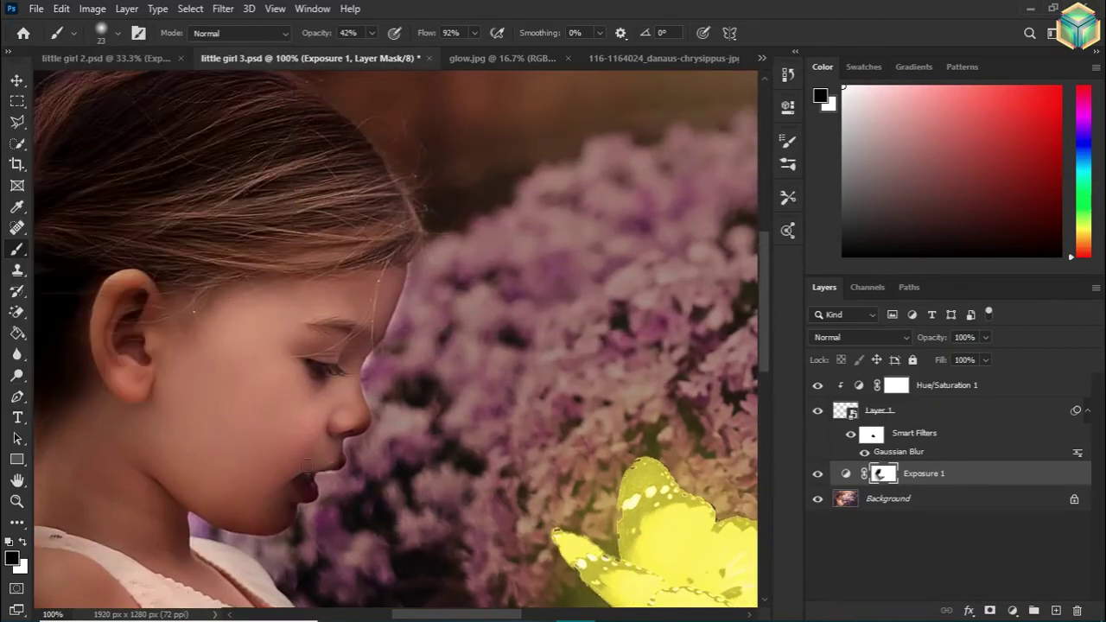
scroll(355, 441, up, 1)
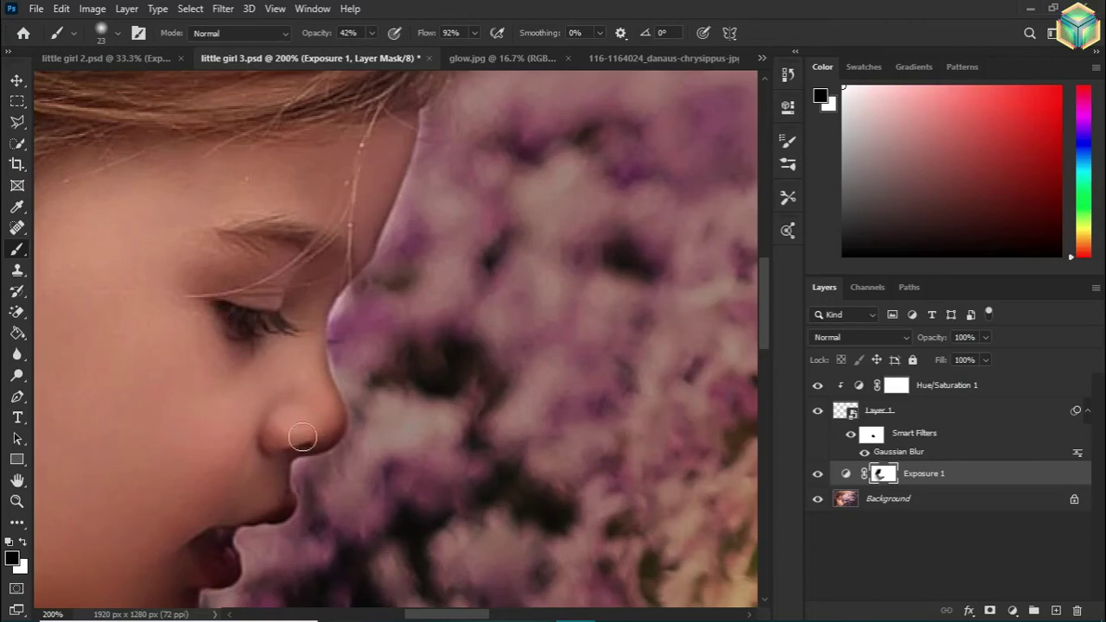
scroll(321, 247, down, 3)
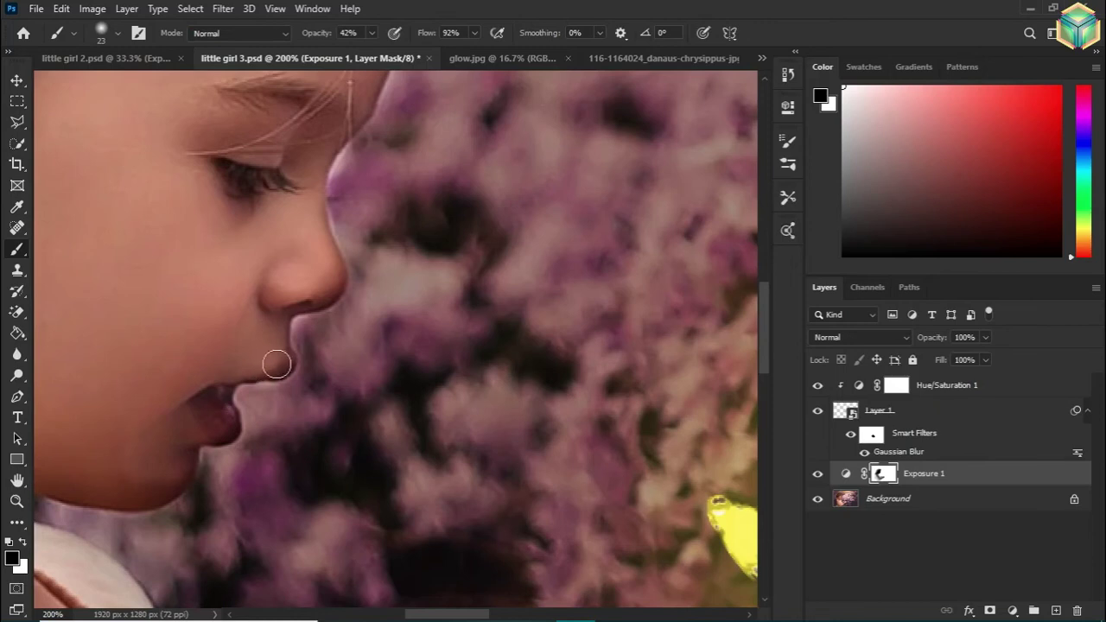
scroll(141, 266, left, 5)
scroll(345, 363, left, 1)
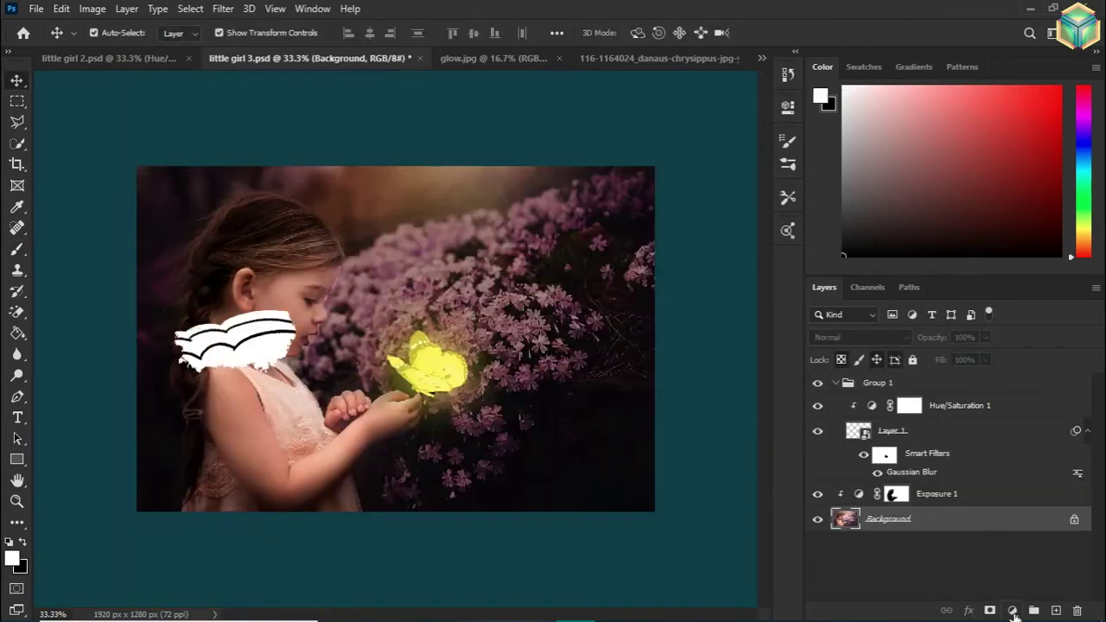
Add a Hue/Saturation 2 layer colorized to Hue 44, Saturation 84, Lightness -43
click(1012, 610)
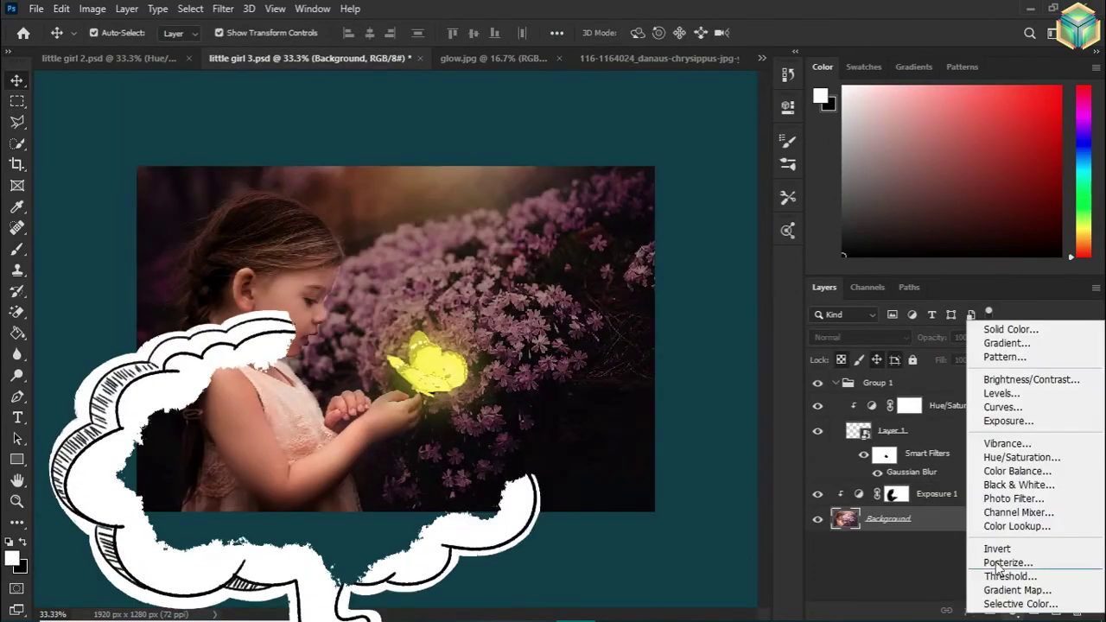
click(1003, 456)
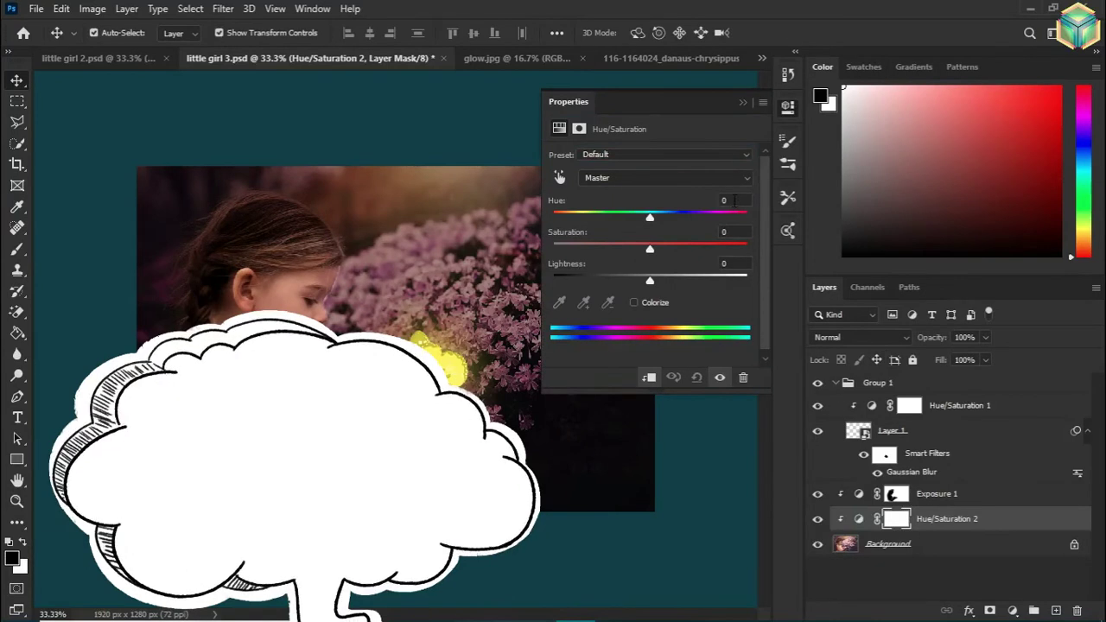
click(733, 201)
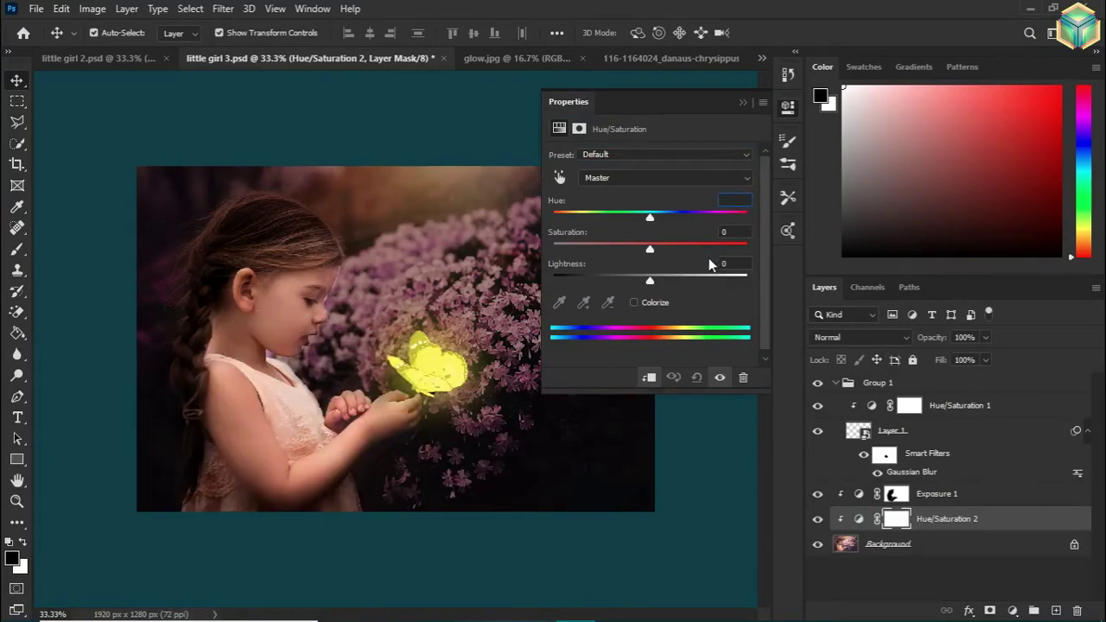
click(634, 304)
click(528, 246)
click(634, 302)
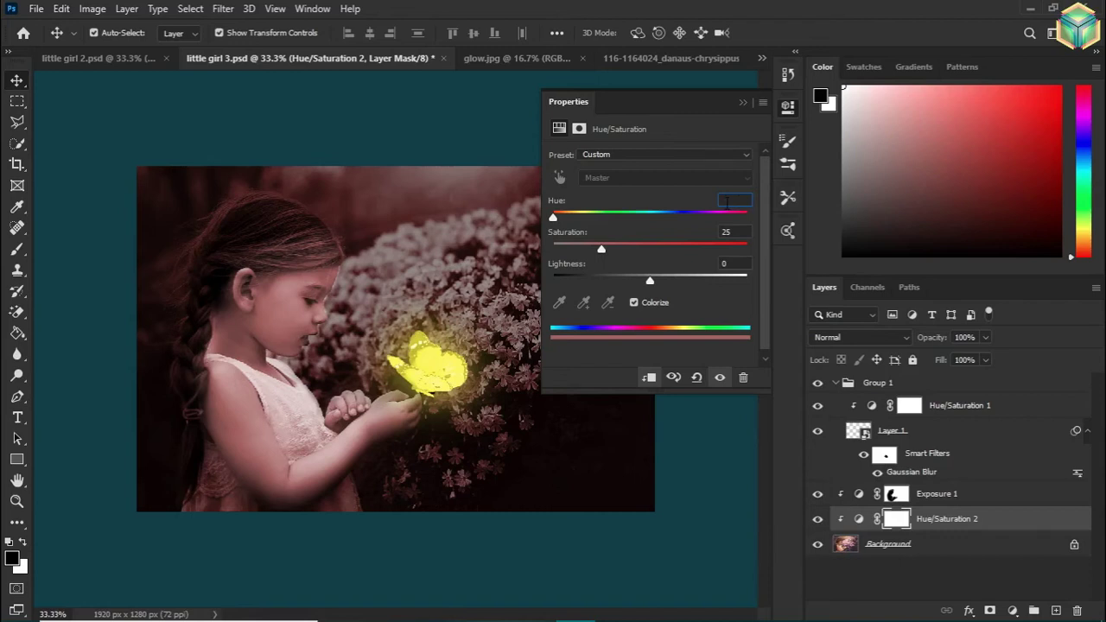
text(44)
key(Return)
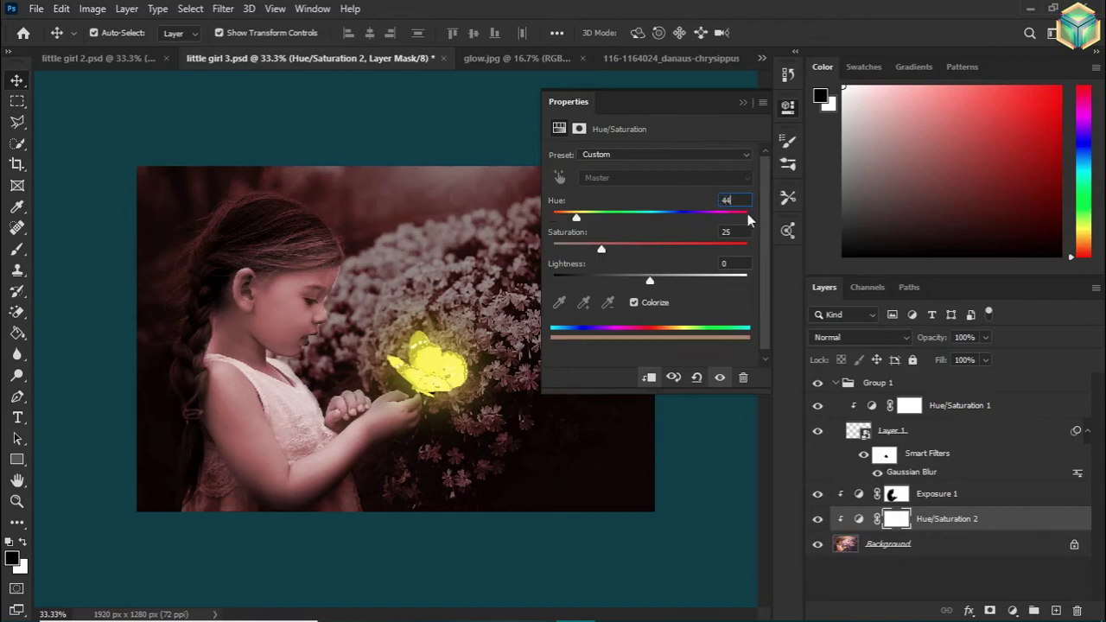
key(BackSpace)
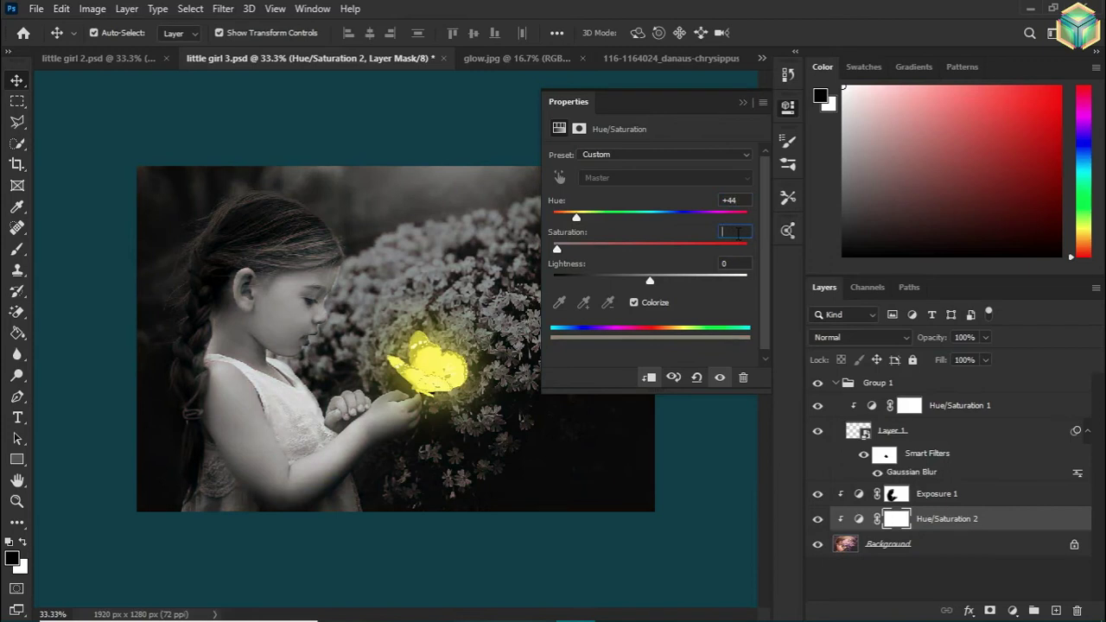
click(735, 232)
text(84)
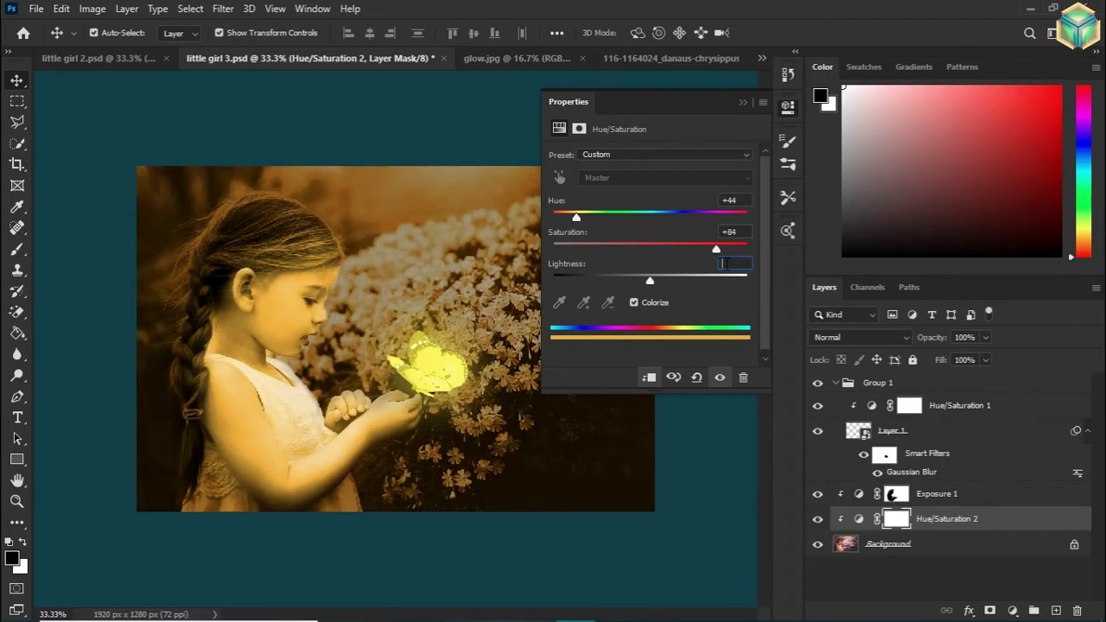
text(43)
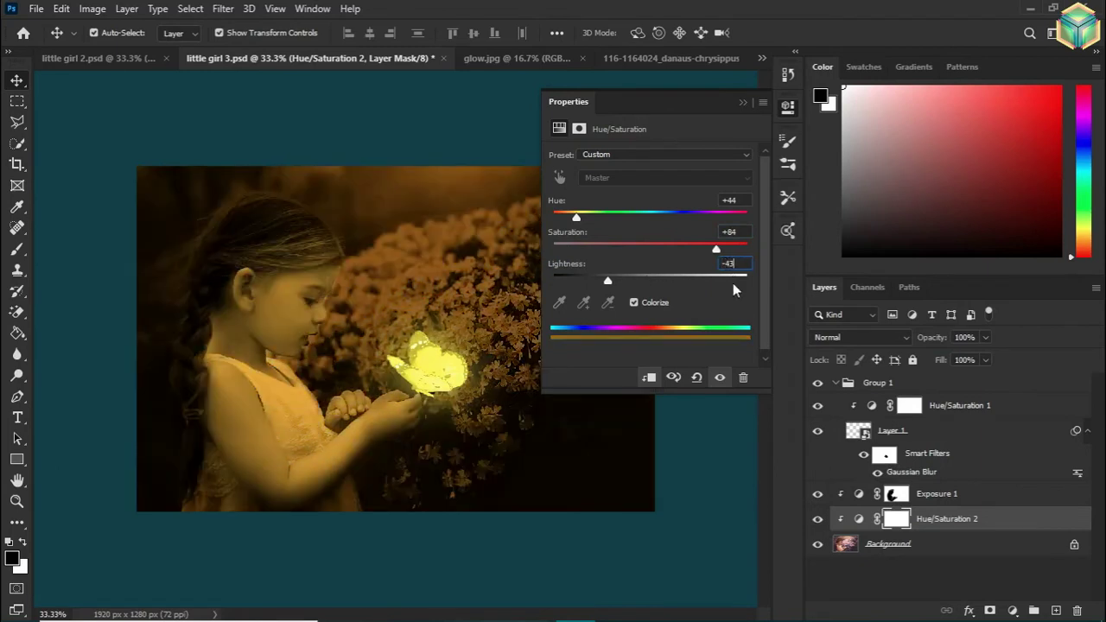
click(744, 104)
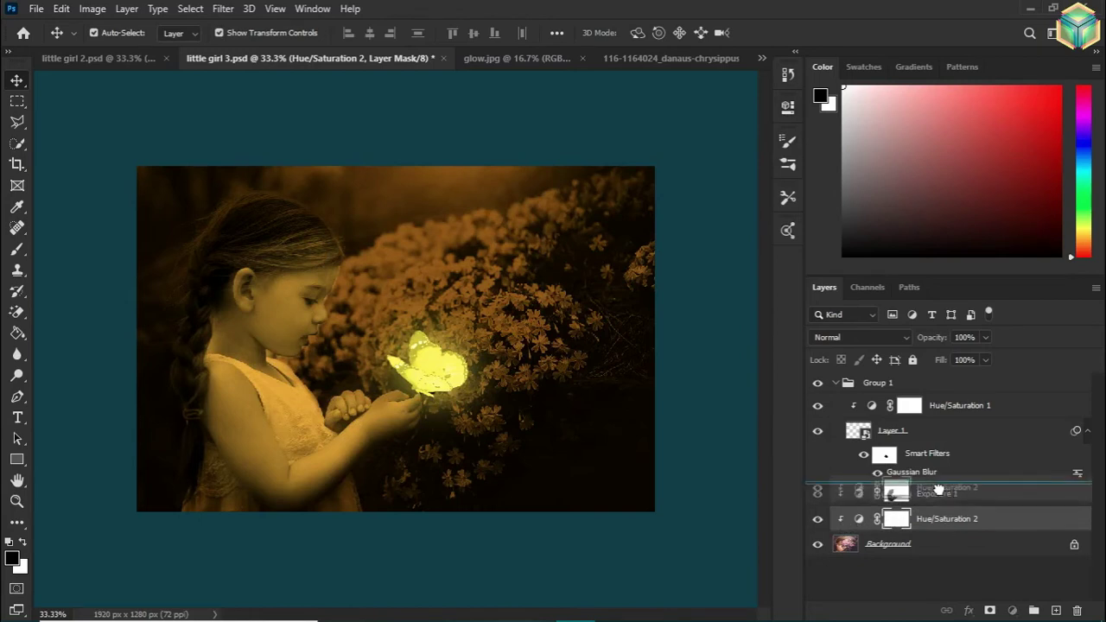
Move Hue/Saturation 2 above Exposure 1, unclip it, and invert its mask to black
drag(846, 524, 855, 495)
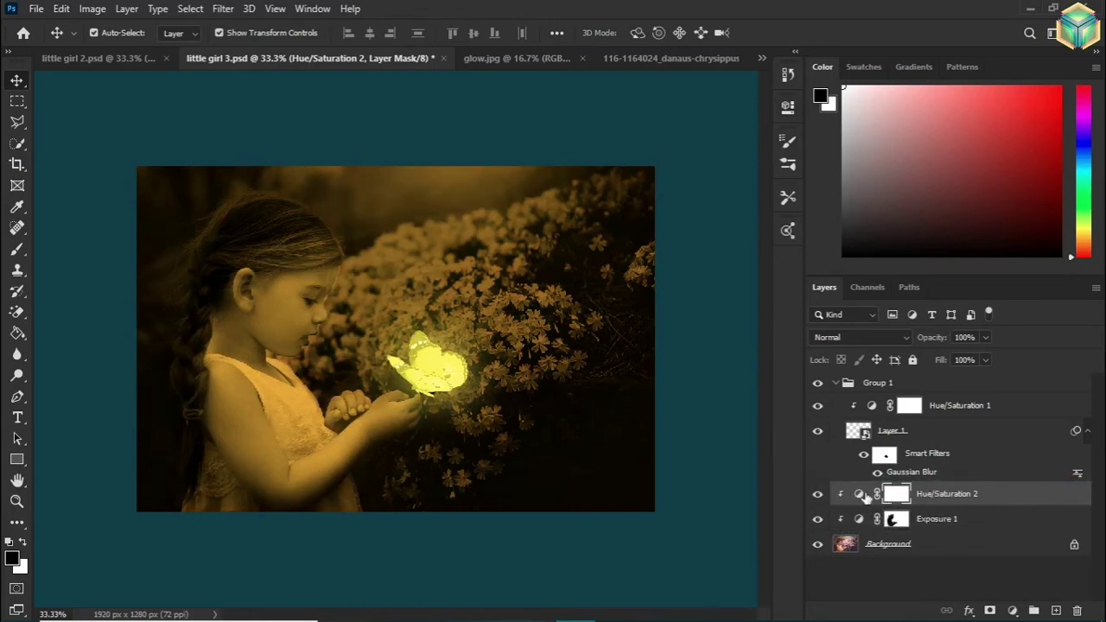
double_click(859, 494)
click(649, 378)
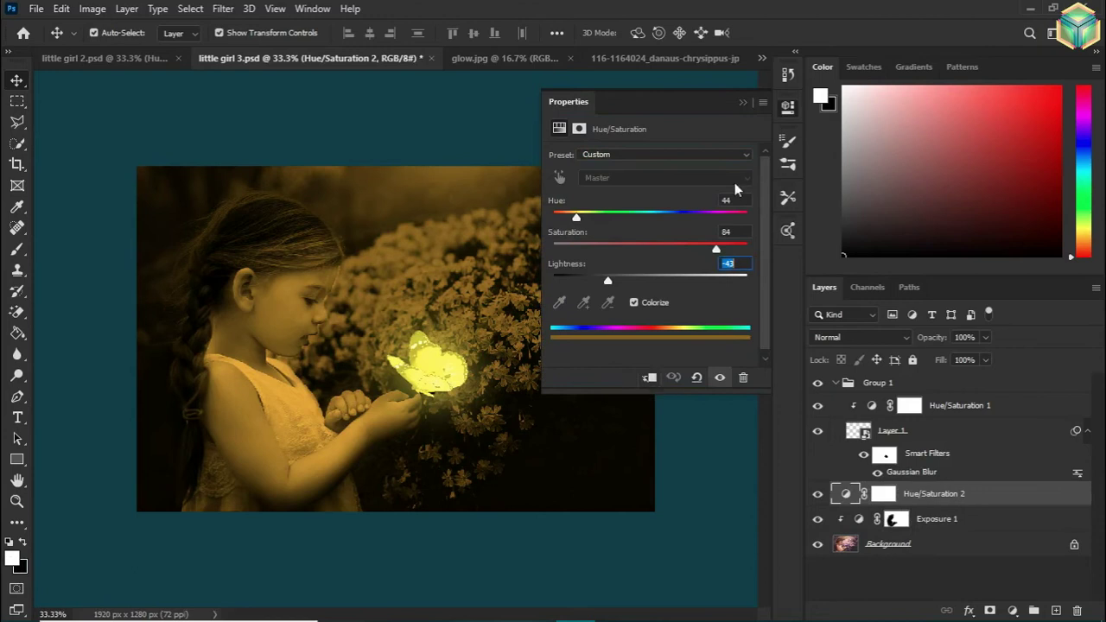
click(740, 101)
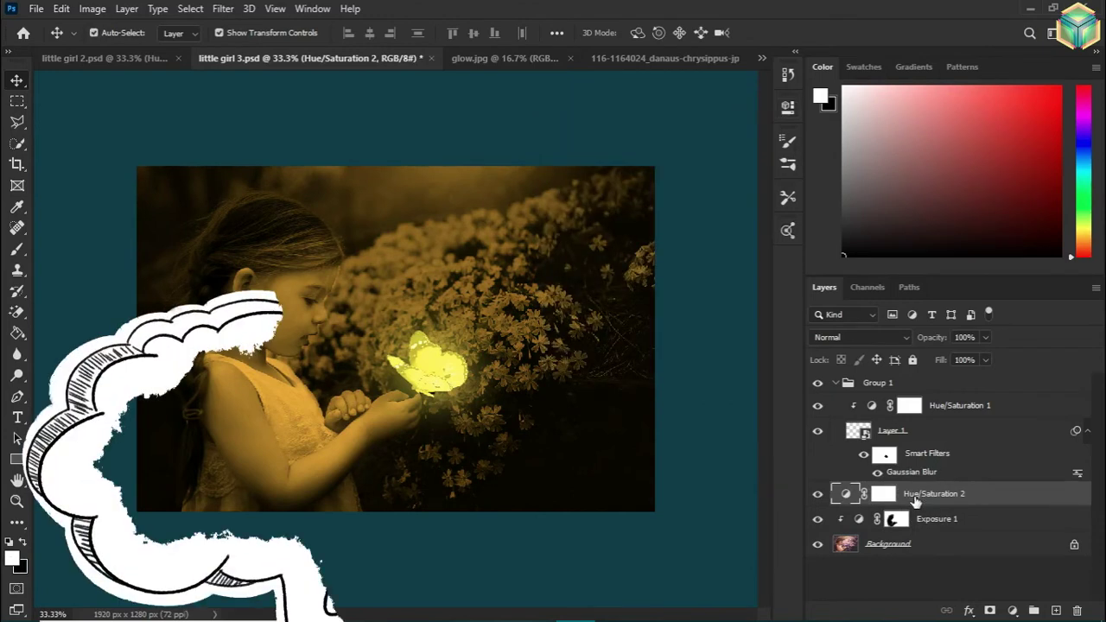
click(888, 493)
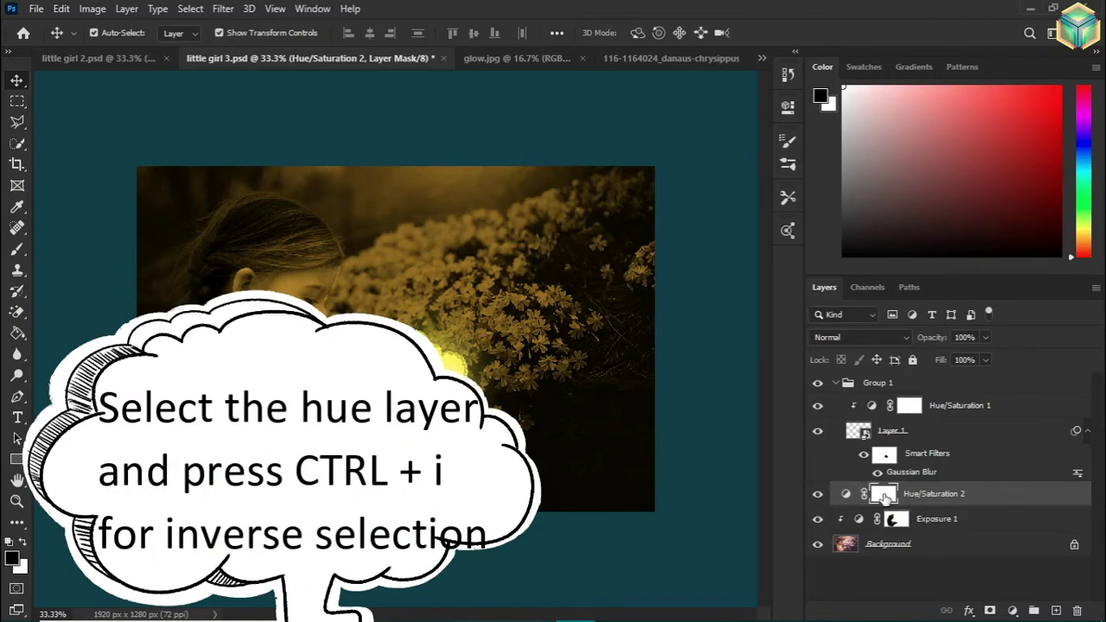
key(ctrl+i)
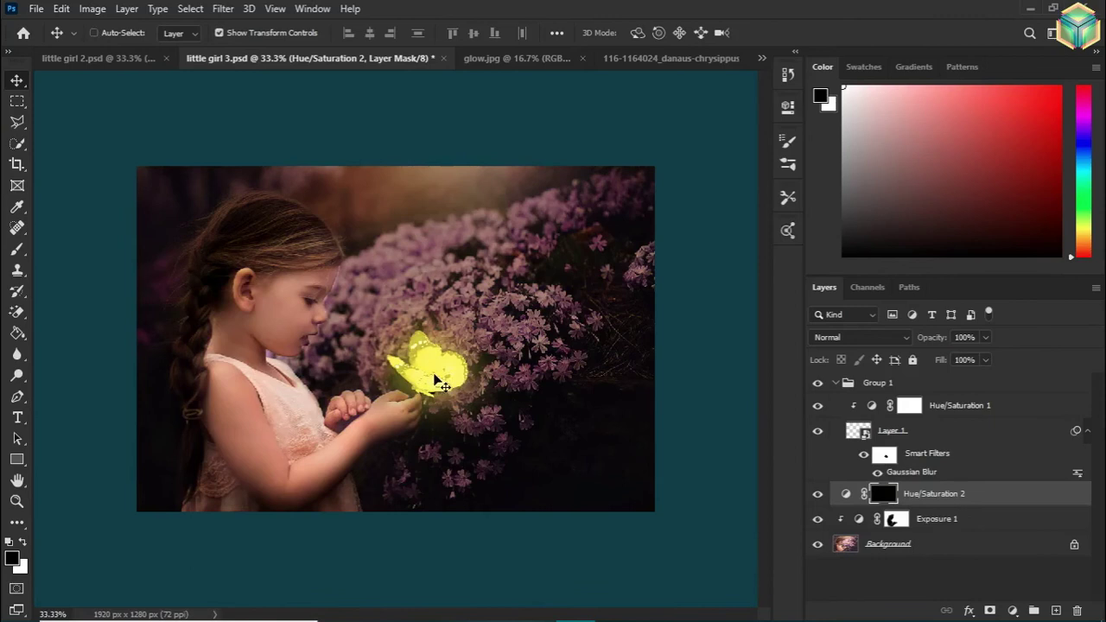
key(ctrl+plus)
Select a 66 px Soft Round brush at 72% opacity
click(19, 146)
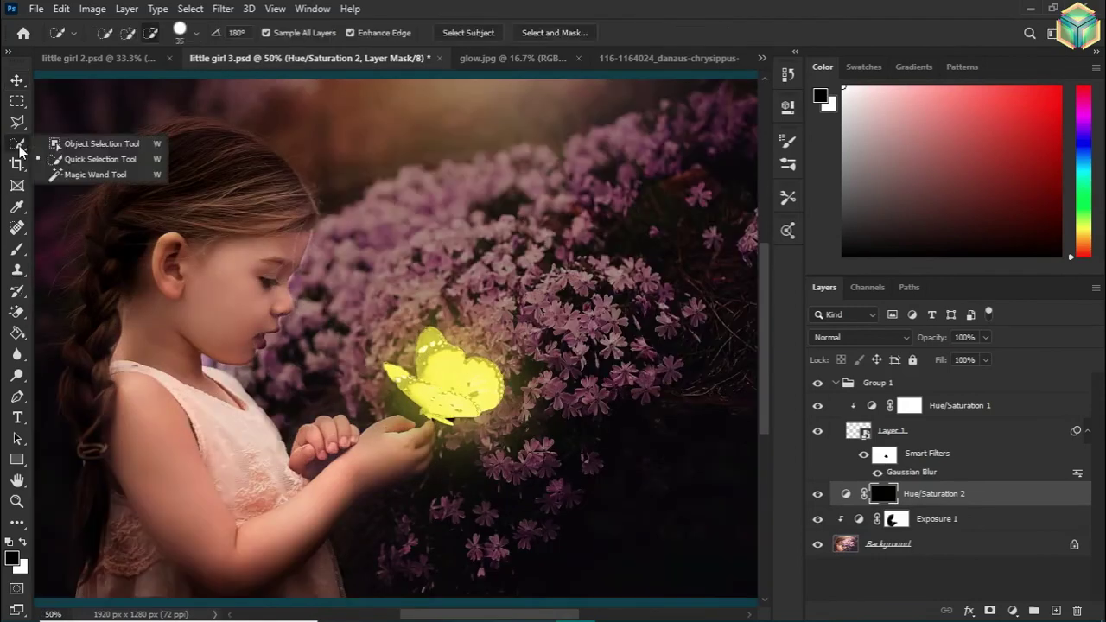
click(17, 250)
click(69, 248)
click(117, 34)
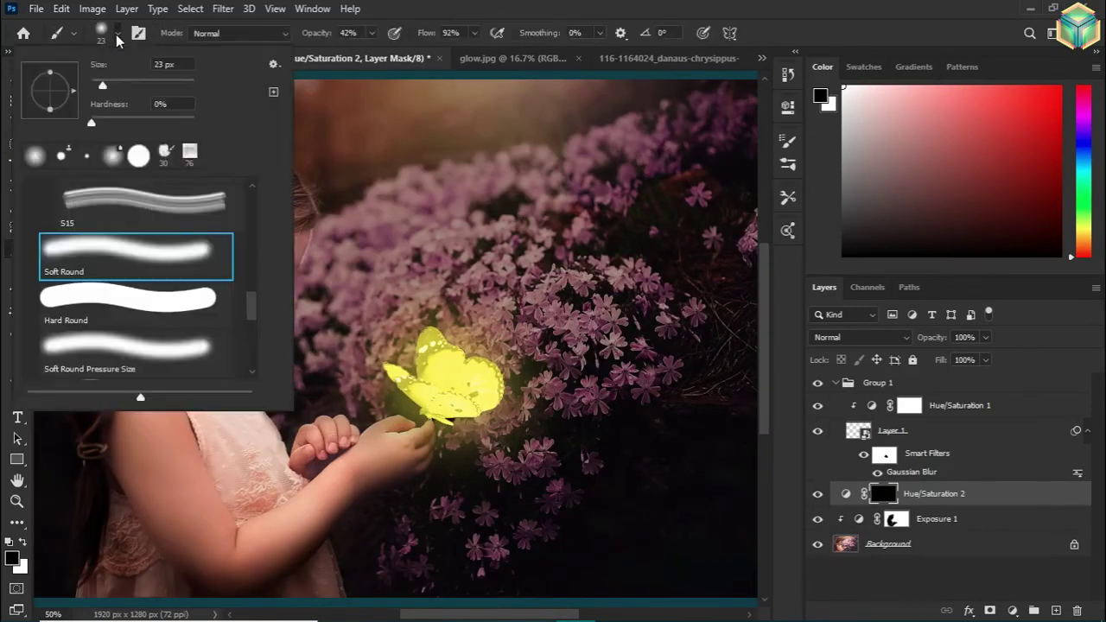
click(372, 33)
drag(371, 32, 355, 57)
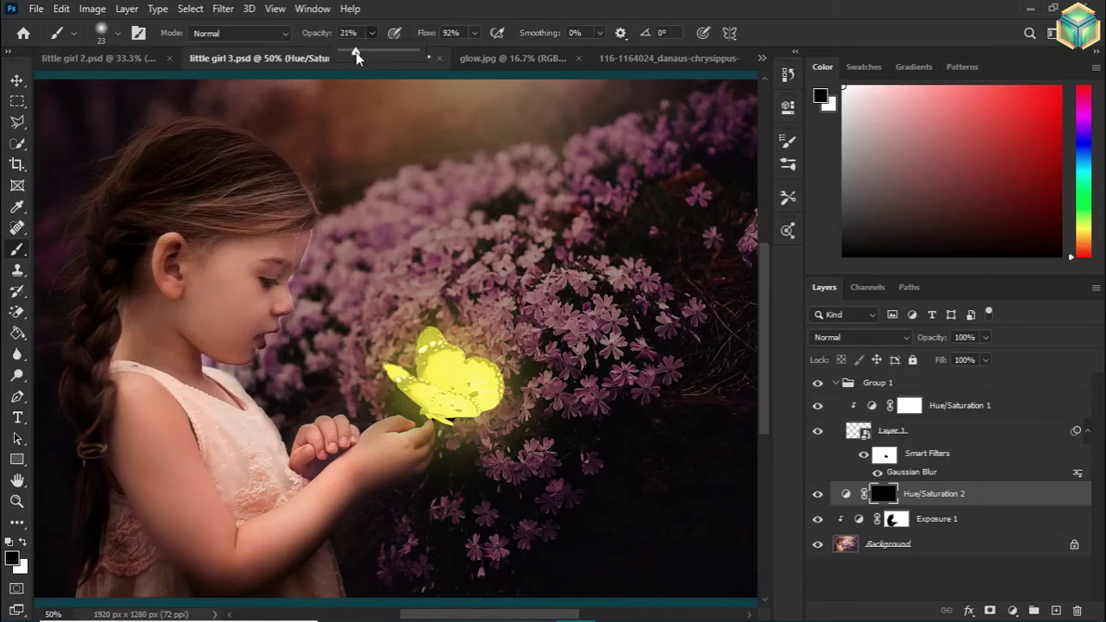
click(117, 34)
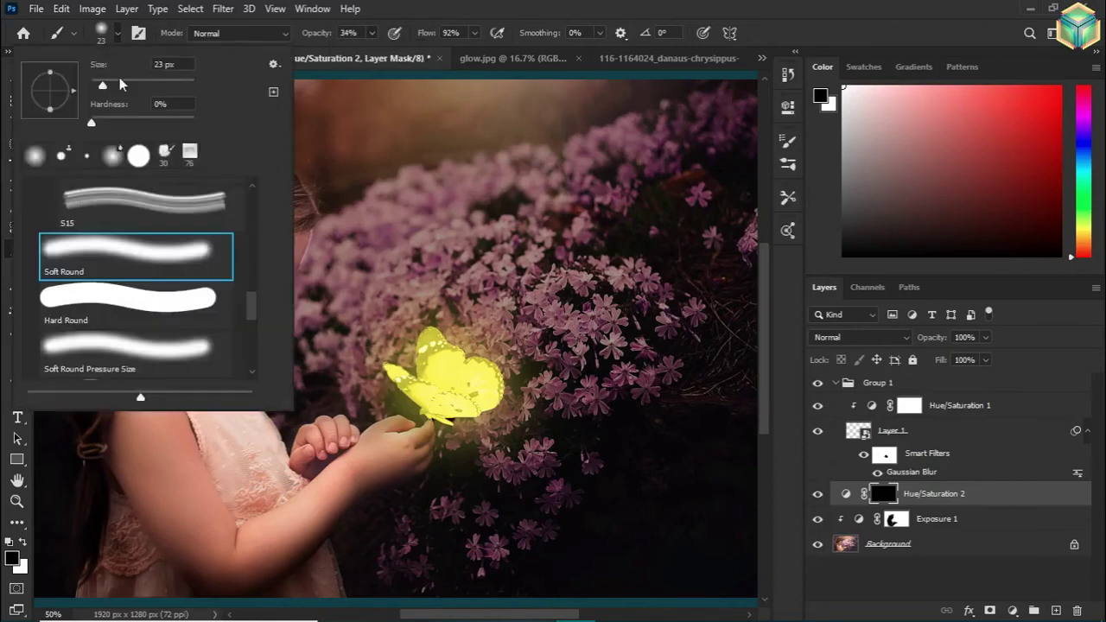
click(371, 33)
drag(372, 57, 404, 57)
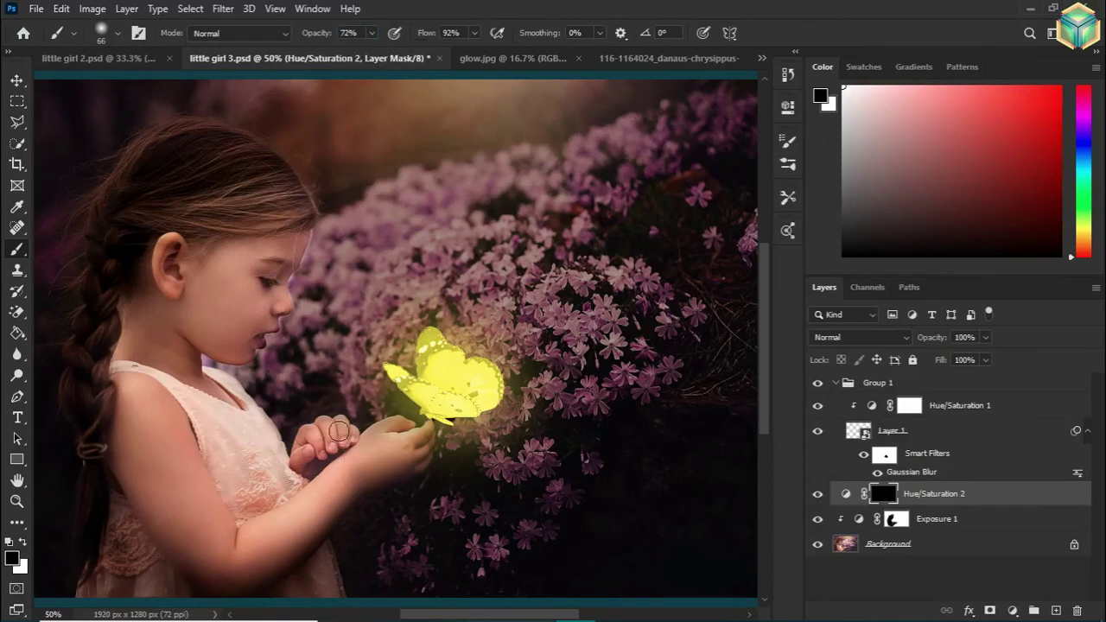
click(373, 32)
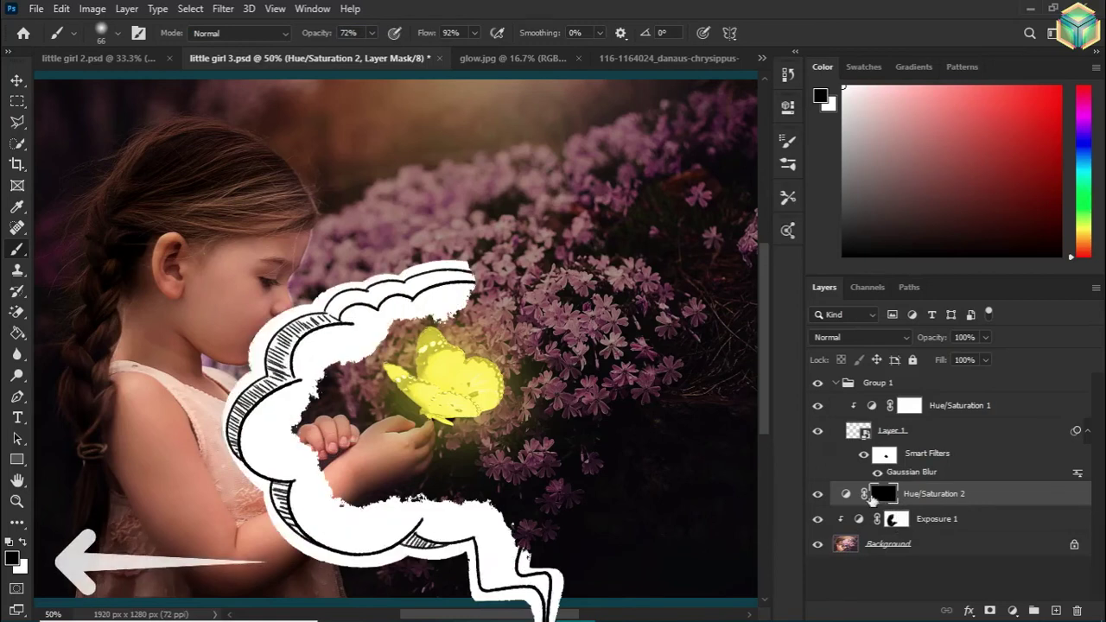
Paint white at about 36% opacity on the mask for a warm glow on the hand and forearm
click(23, 542)
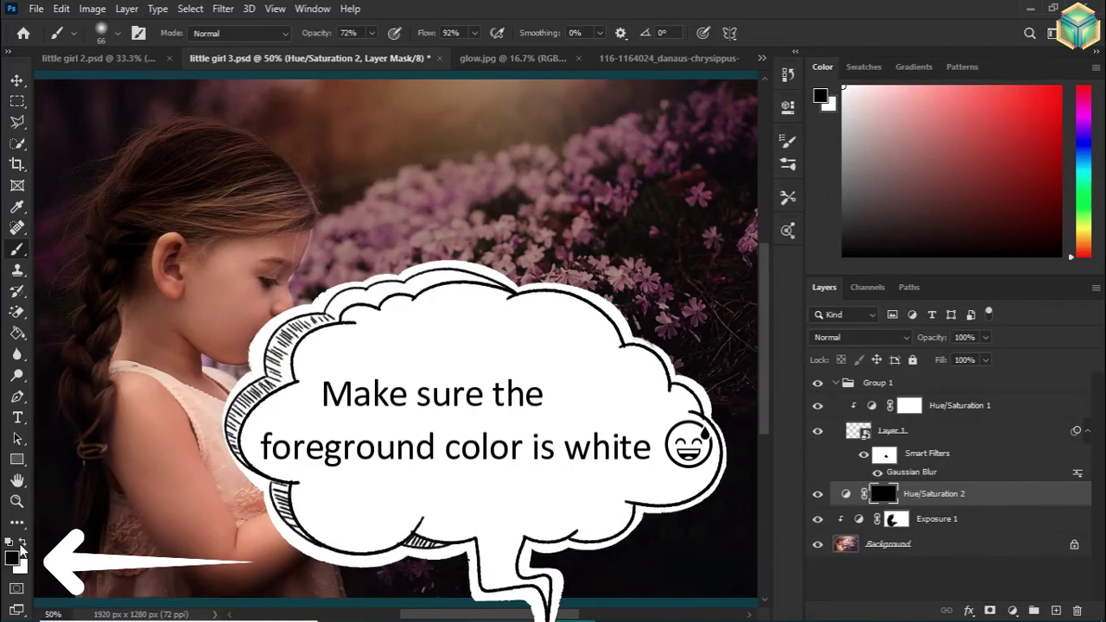
mouse_move(345, 475)
mouse_down()
mouse_move(412, 443)
mouse_move(322, 485)
mouse_up()
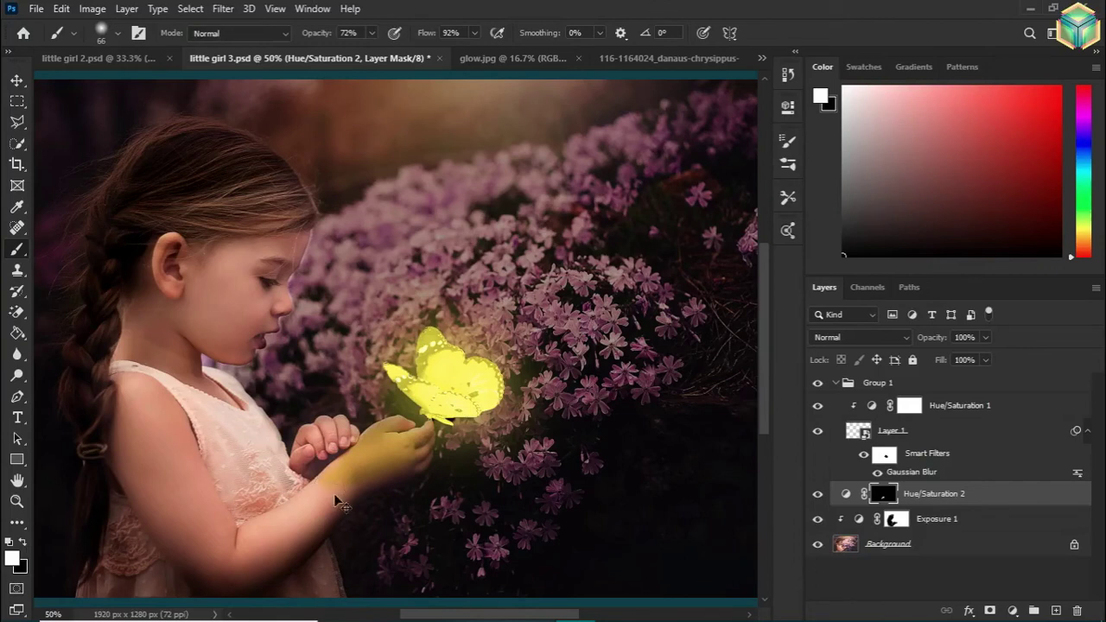
key(ctrl+z)
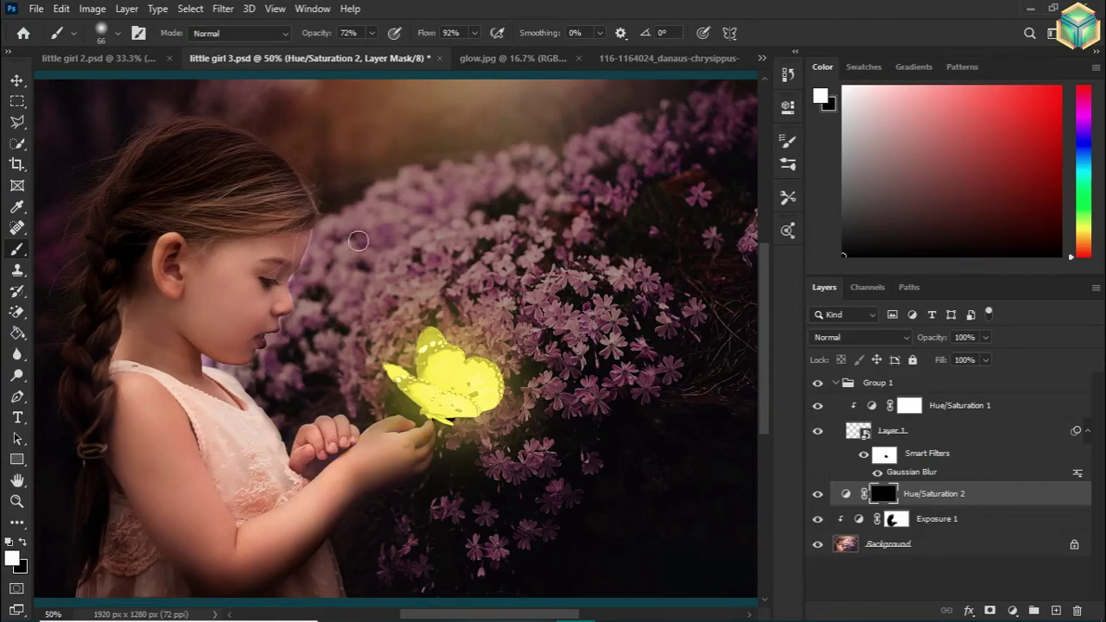
click(371, 33)
drag(374, 54, 355, 54)
click(382, 92)
mouse_move(383, 432)
mouse_down()
mouse_move(412, 443)
mouse_move(304, 489)
mouse_move(303, 454)
mouse_move(323, 436)
mouse_up()
key(3)
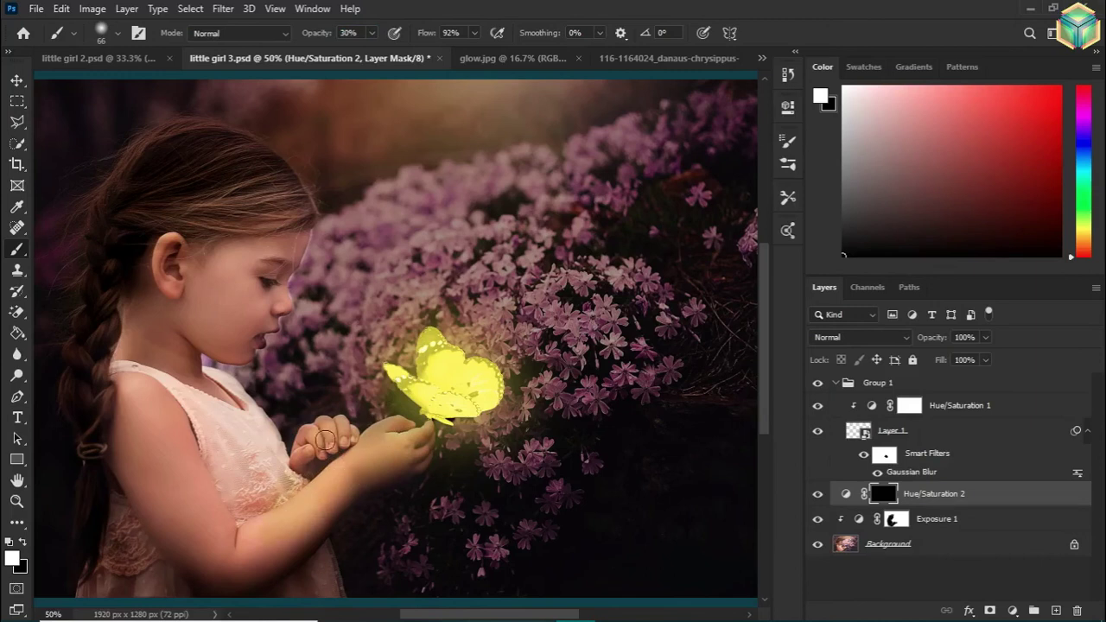
drag(371, 54, 376, 52)
mouse_move(324, 446)
mouse_down()
mouse_move(293, 549)
mouse_move(318, 472)
mouse_move(205, 461)
mouse_move(204, 508)
mouse_up()
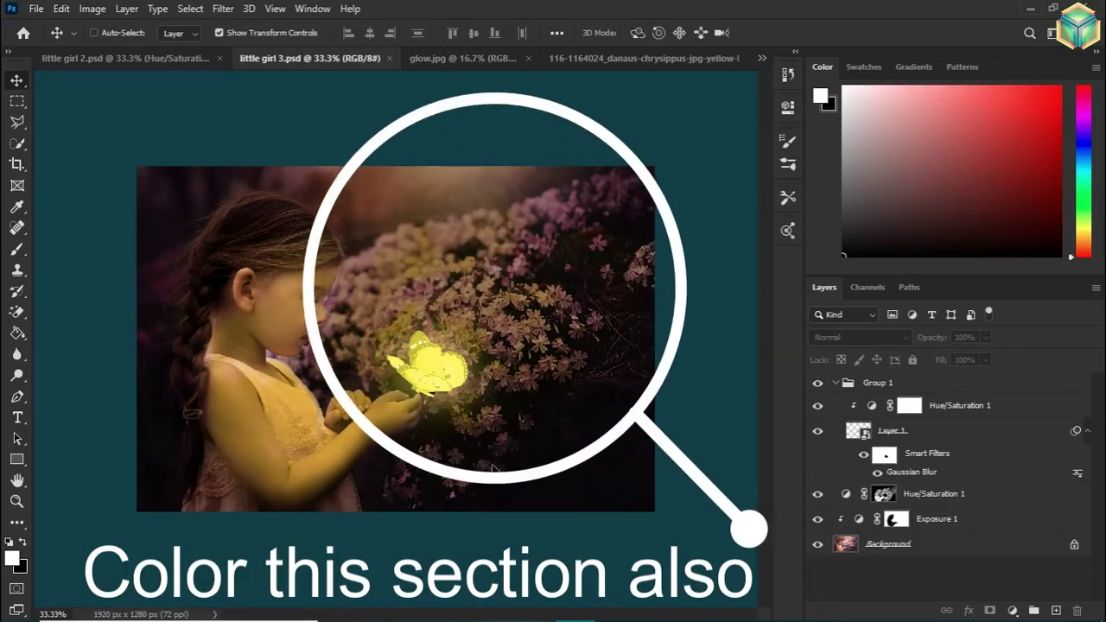
Toggle Hue/Saturation 1 and Exposure 1 visibility to compare, then bring up glow.jpg
scroll(493, 471, down, 1)
scroll(492, 471, up, 1)
scroll(493, 471, up, 1)
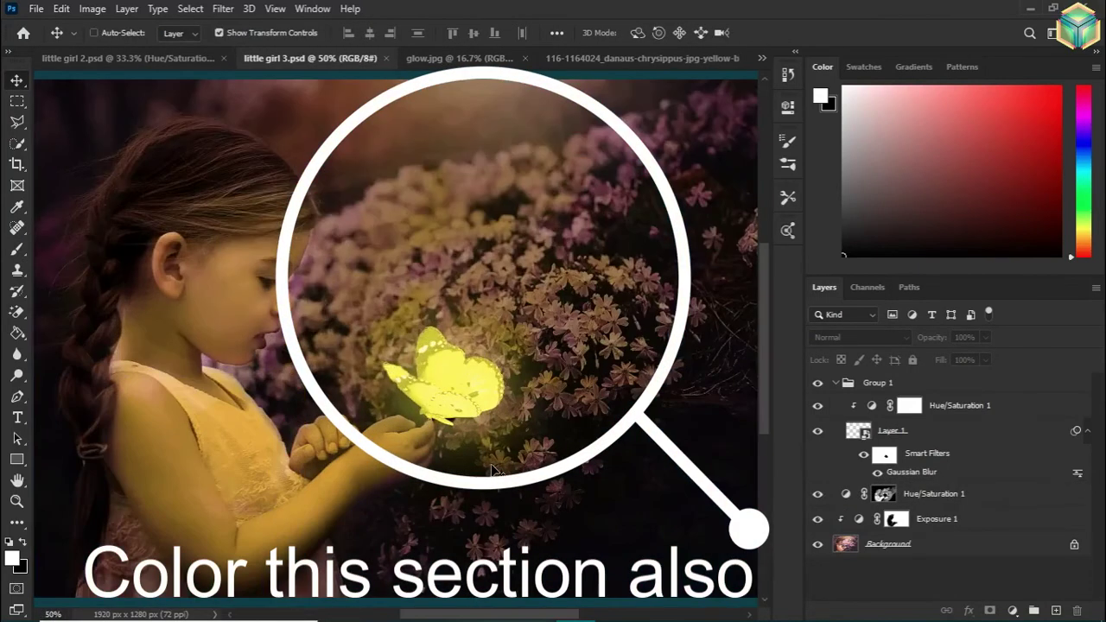
scroll(492, 470, down, 1)
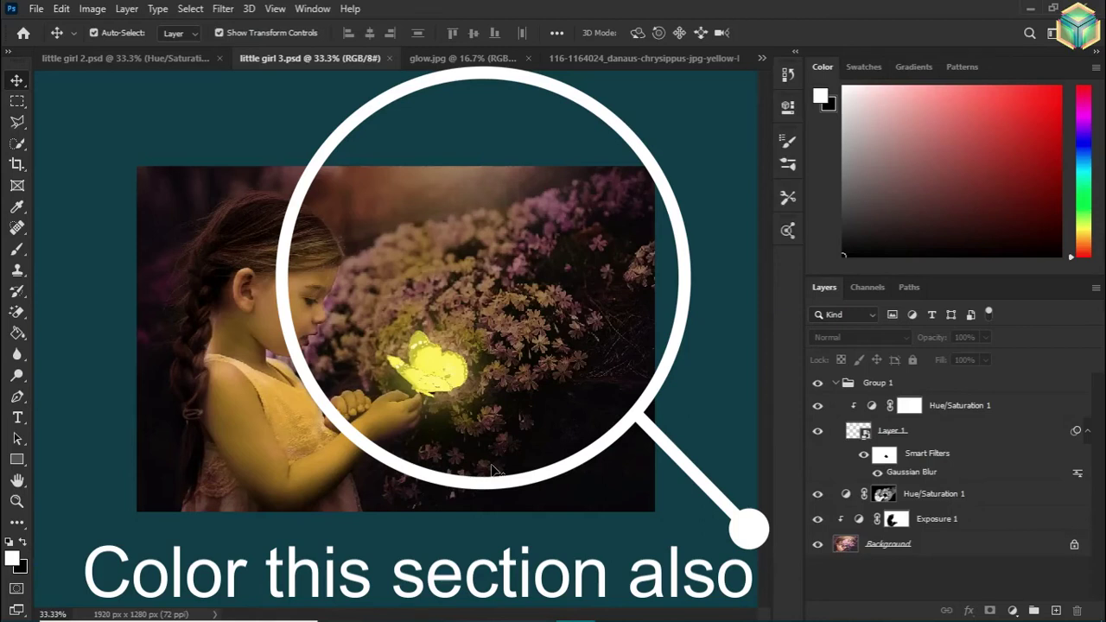
click(817, 496)
click(818, 519)
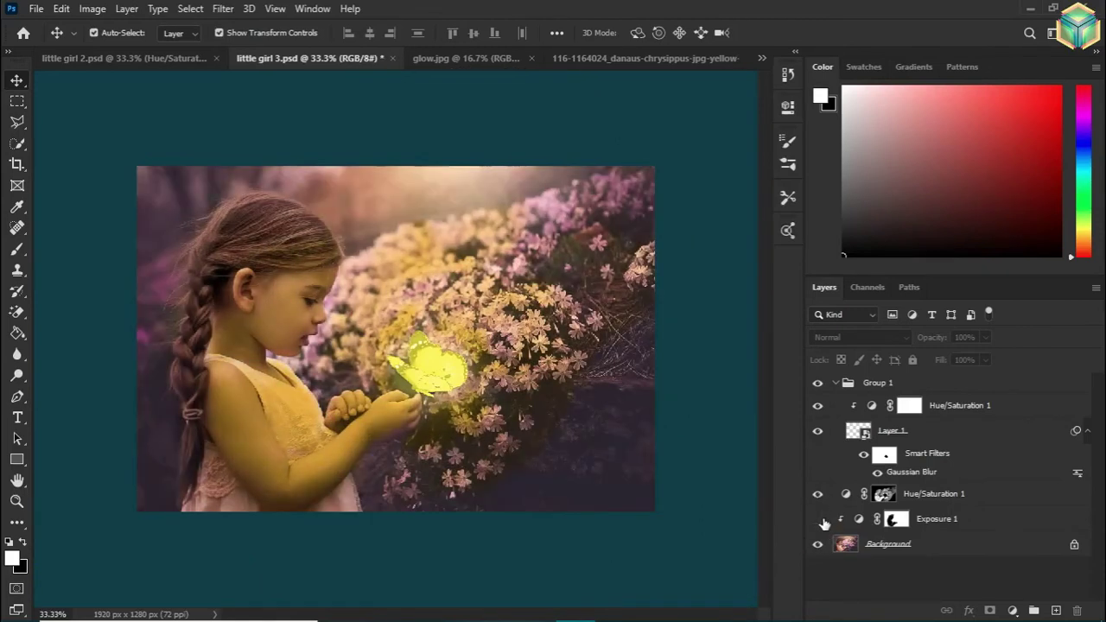
click(818, 519)
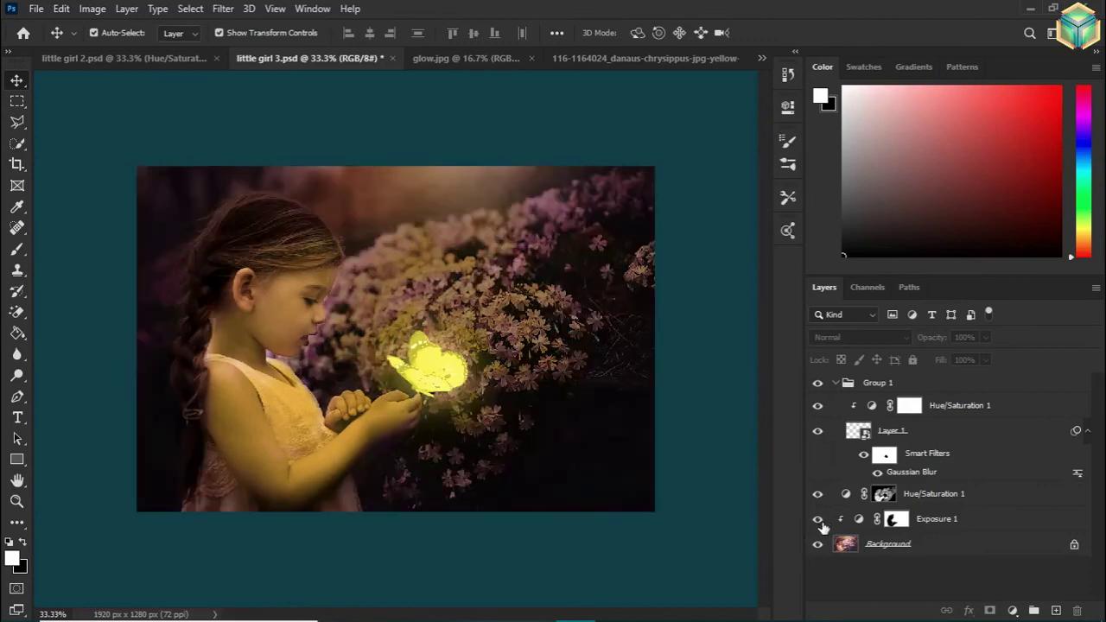
click(816, 519)
click(817, 494)
click(439, 58)
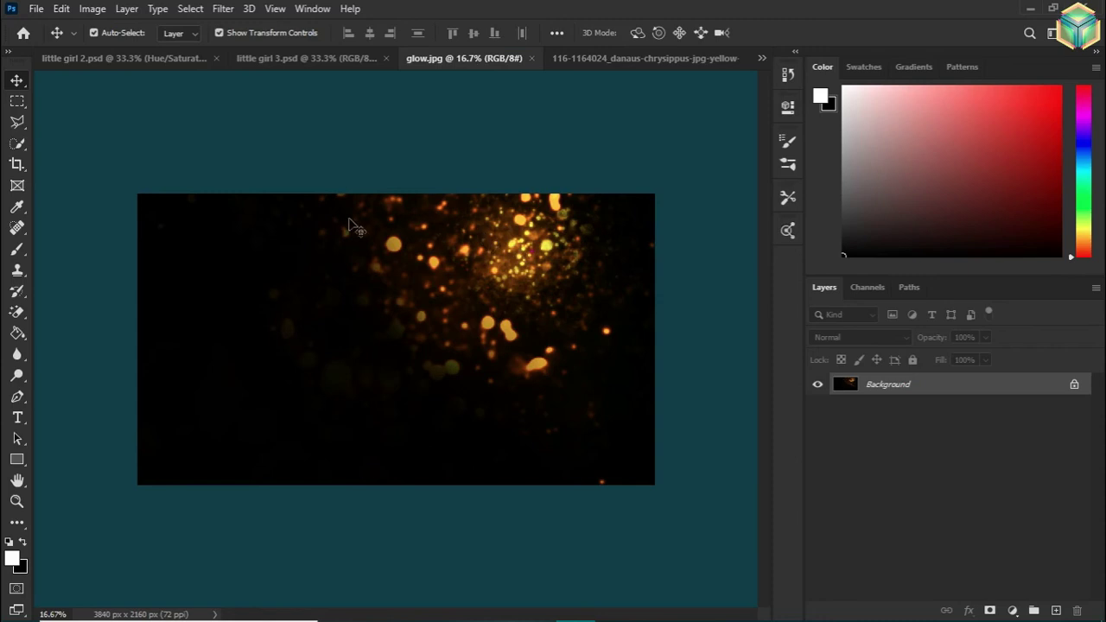
Copy the glow.jpg bokeh into little girl 3.psd and scale it over the photo
click(19, 103)
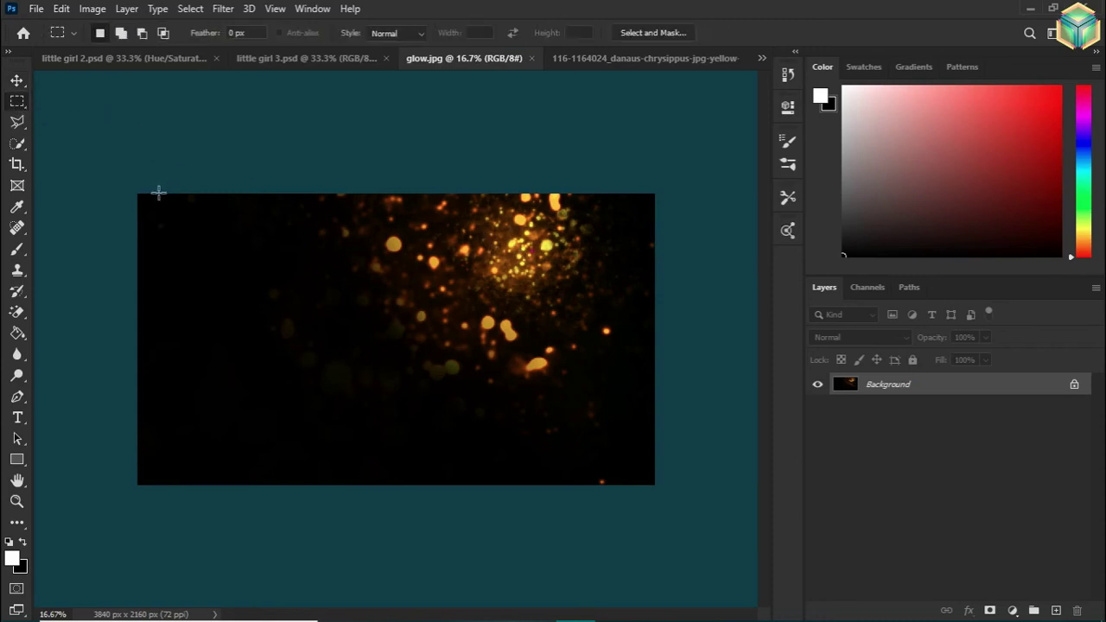
drag(132, 190, 665, 484)
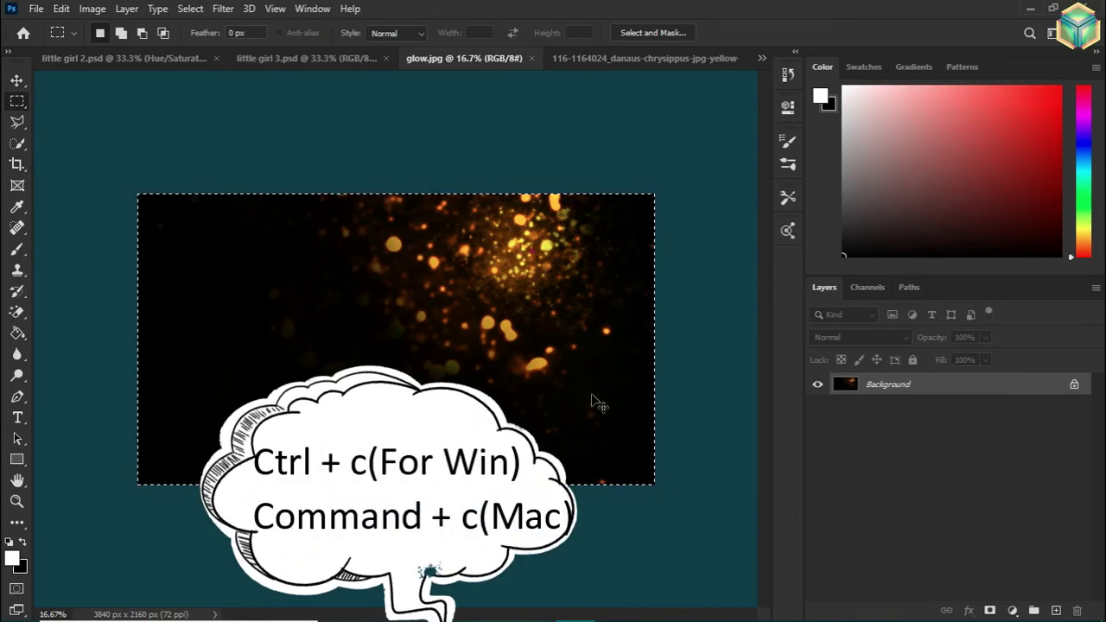
click(308, 60)
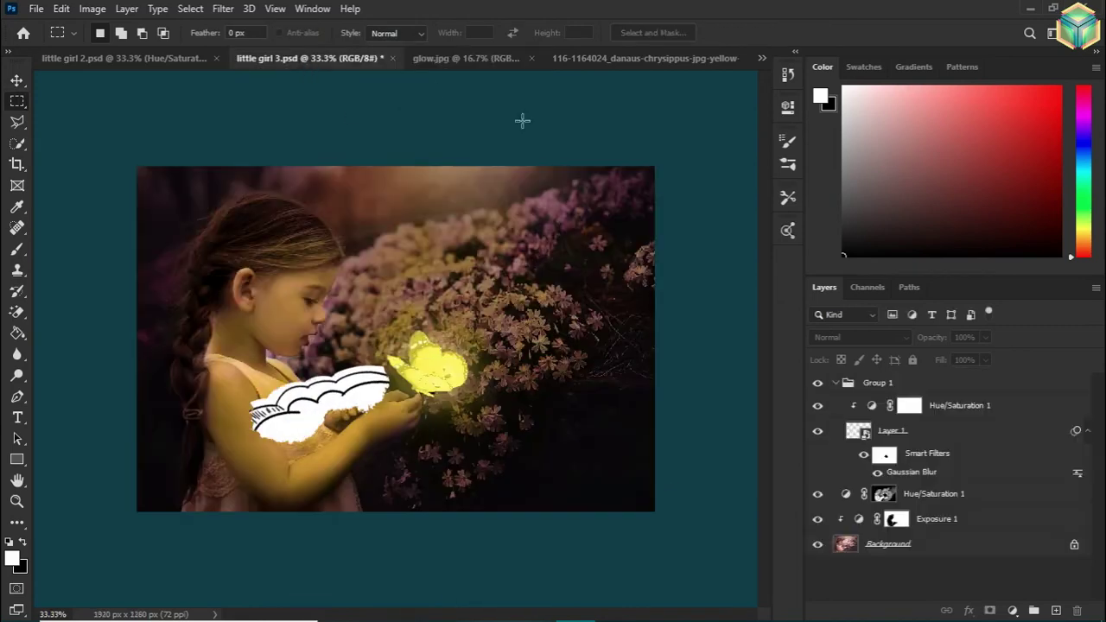
key(ctrl+v)
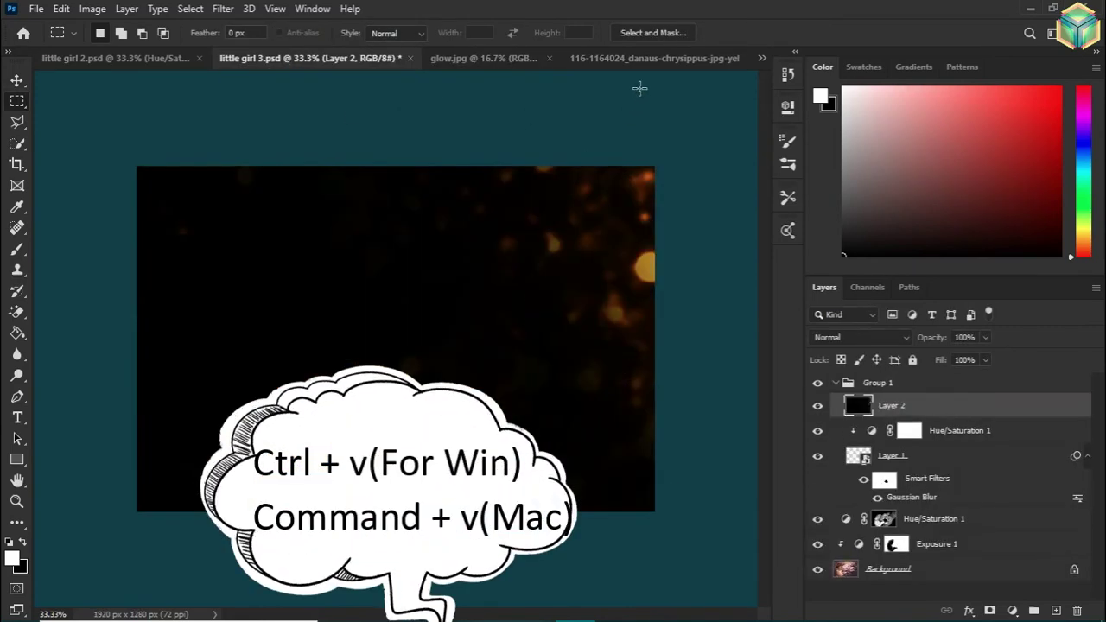
click(21, 82)
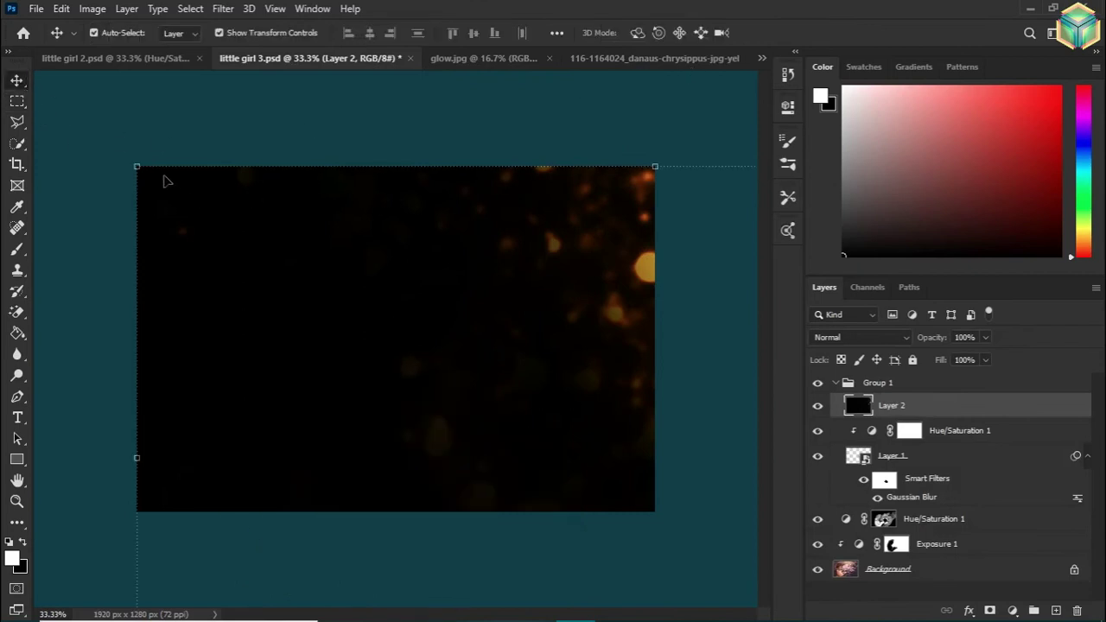
drag(136, 166, 388, 338)
mouse_move(501, 424)
mouse_down()
mouse_move(343, 318)
mouse_move(156, 271)
mouse_up()
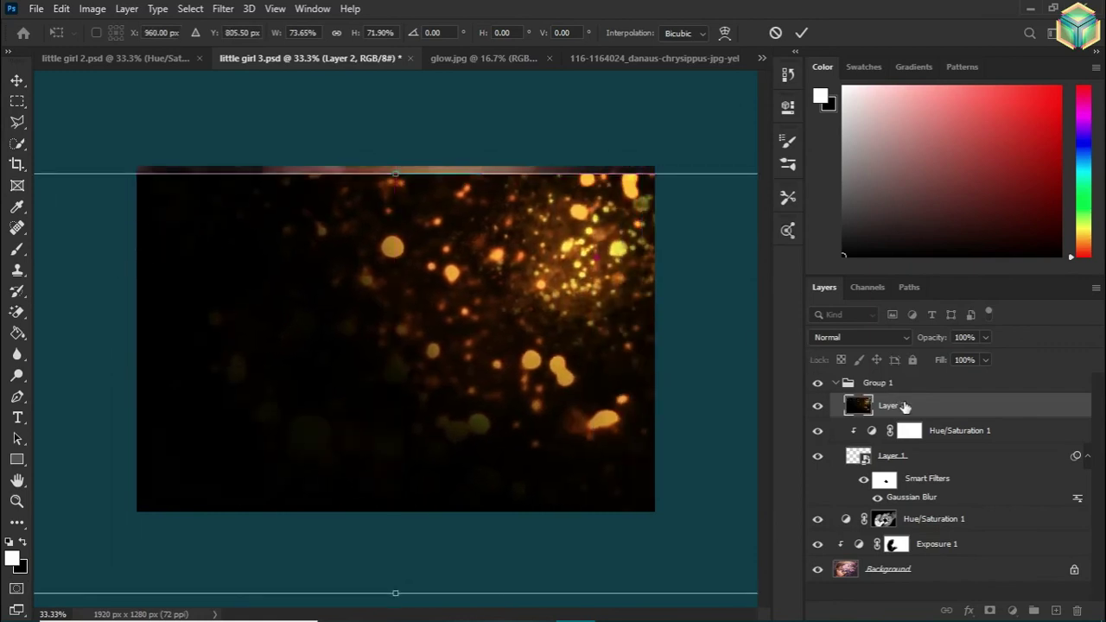
key(Return)
Place Layer 2 above Group 1 in Screen mode, shifted slightly up and left
mouse_move(905, 408)
mouse_down()
mouse_move(898, 367)
mouse_move(911, 375)
mouse_up()
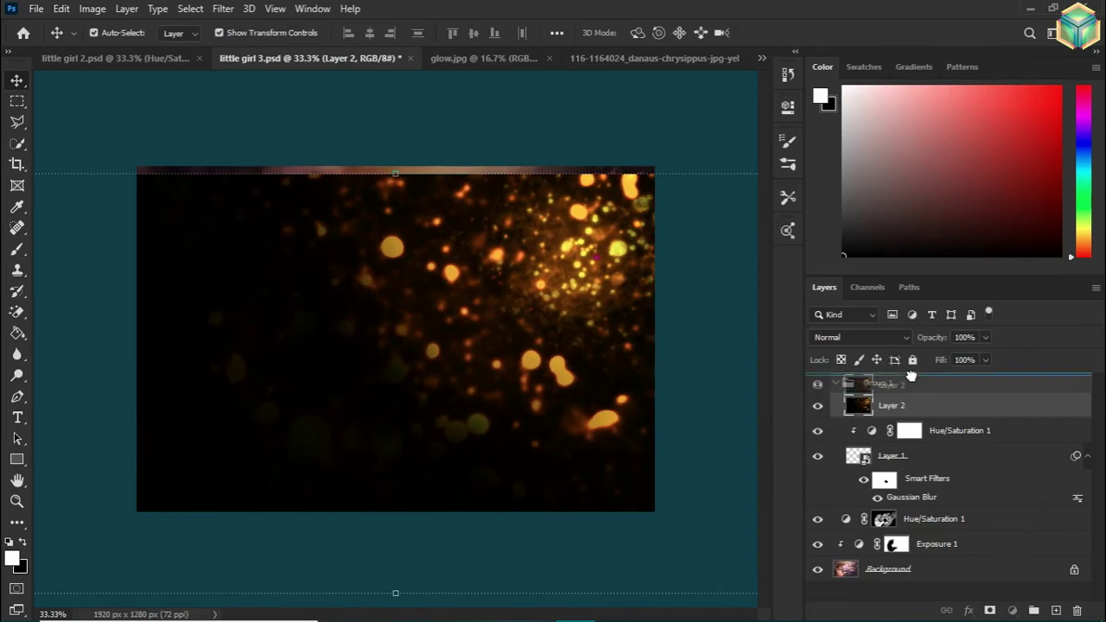
drag(910, 375, 913, 381)
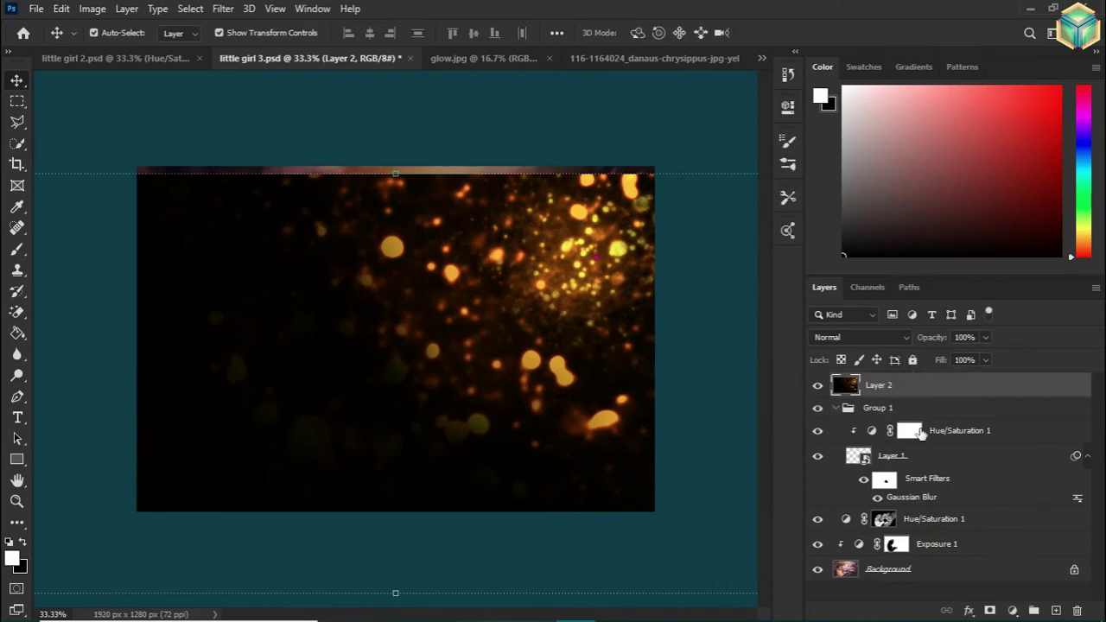
click(903, 337)
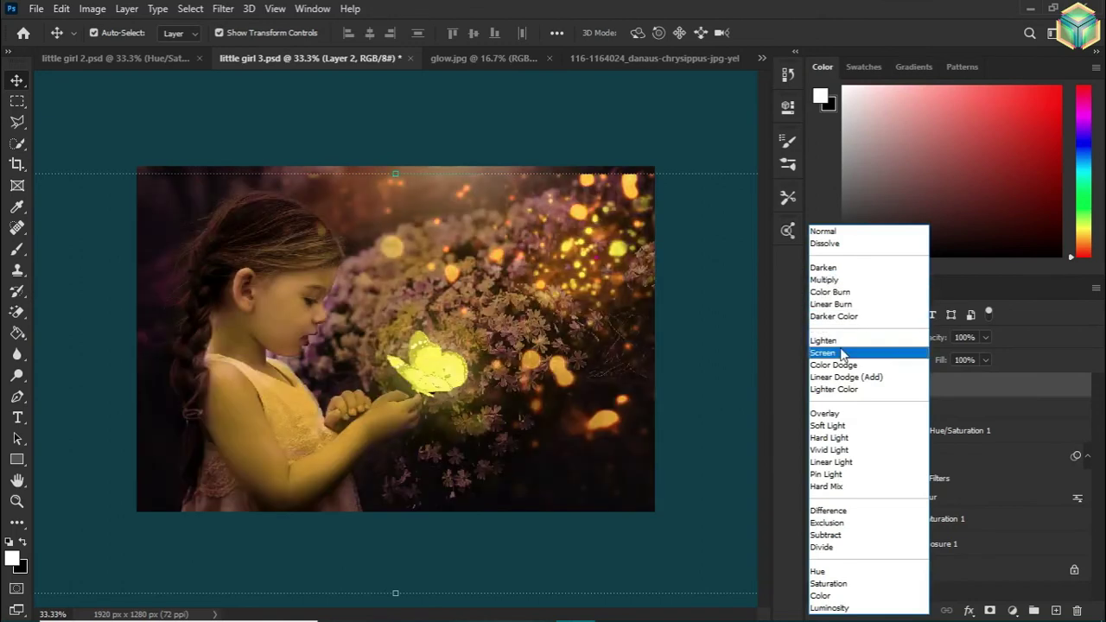
click(841, 353)
drag(538, 338, 530, 330)
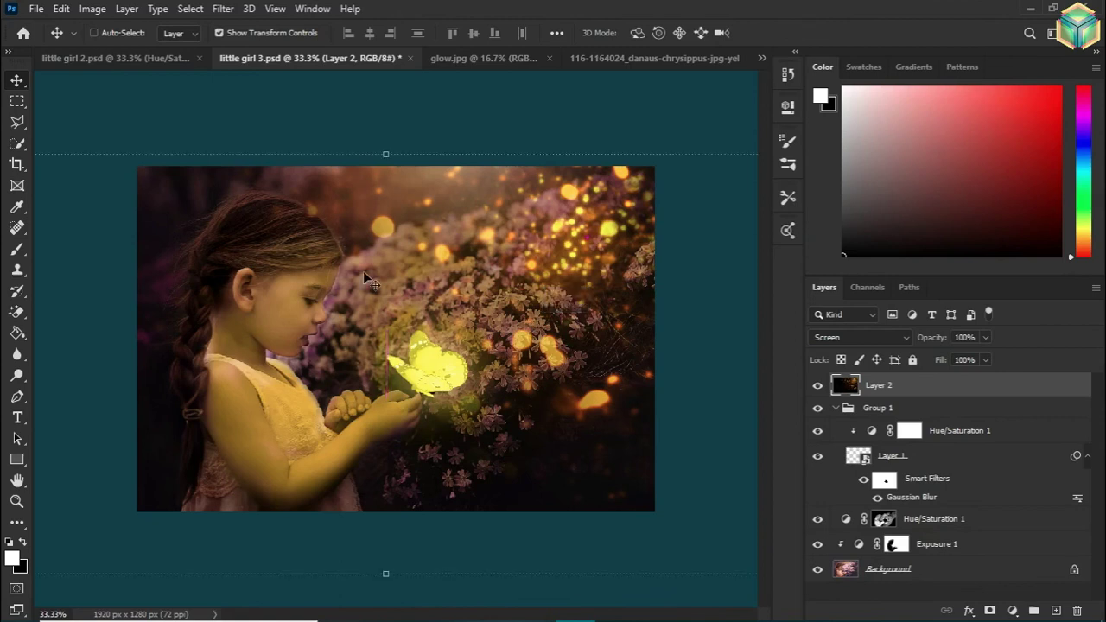
key(ctrl+minus)
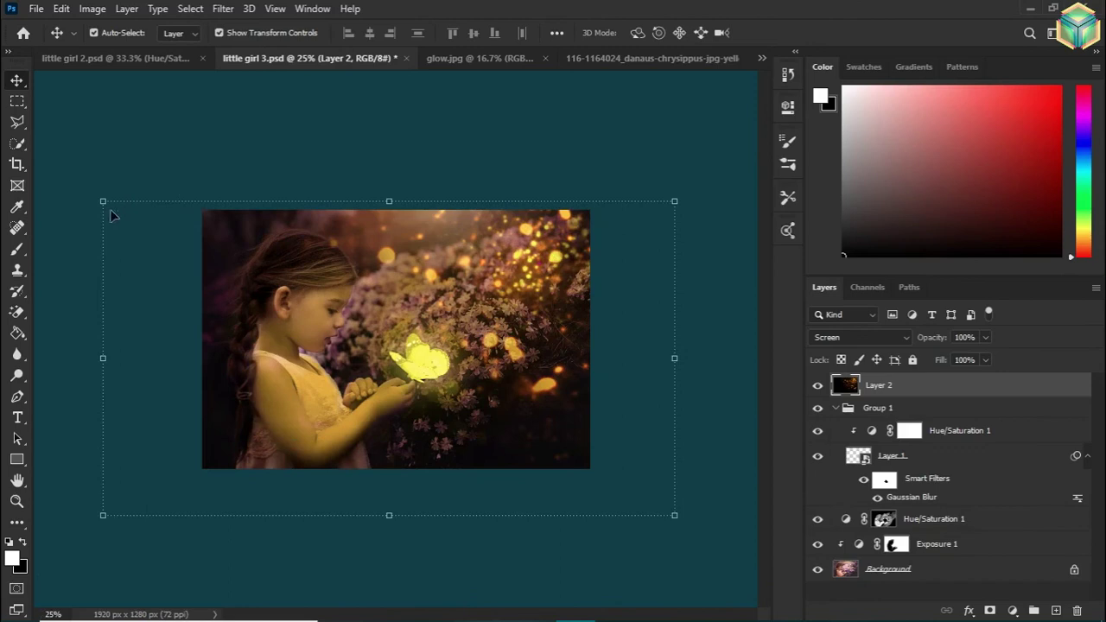
Shrink Layer 2's bokeh from its corners, raise it, and fine-tune its edges
drag(104, 203, 209, 215)
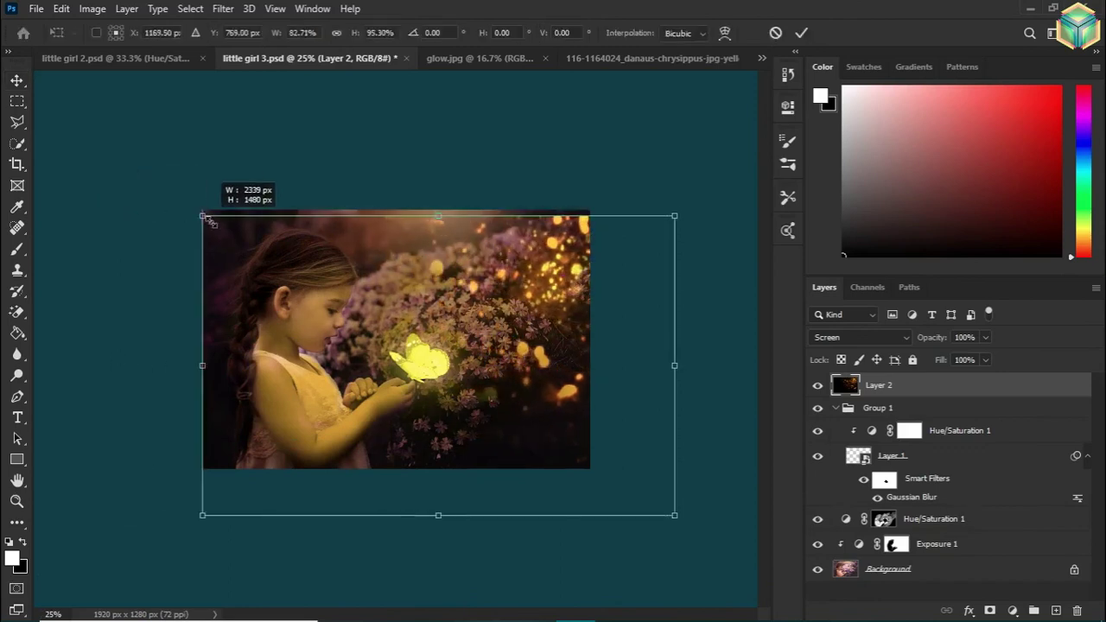
key(ctrl+z)
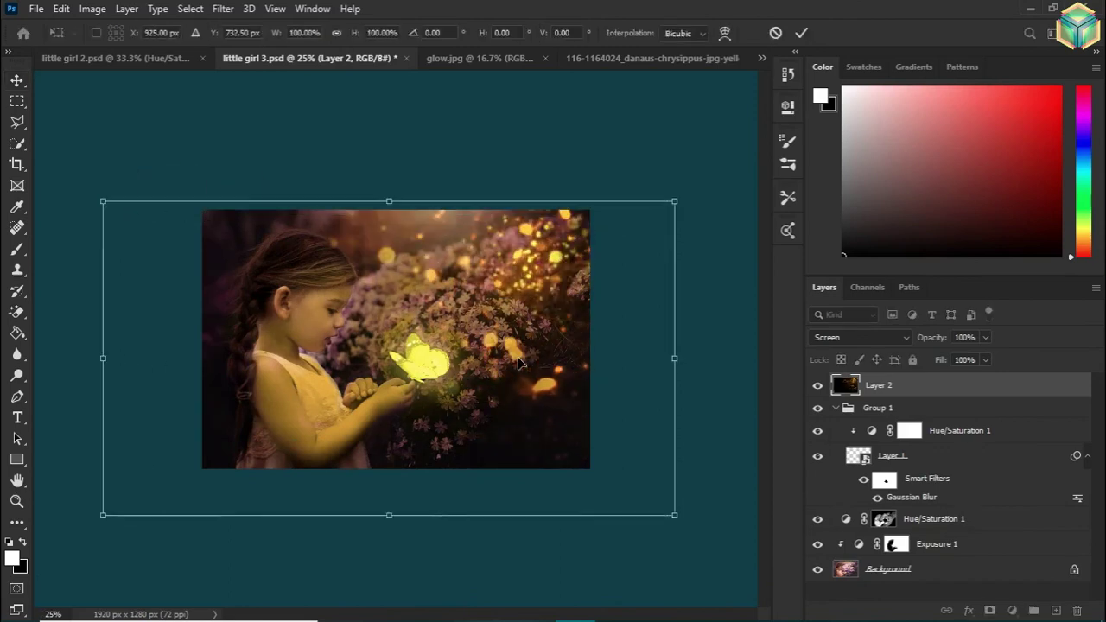
drag(674, 514, 644, 477)
drag(523, 380, 538, 383)
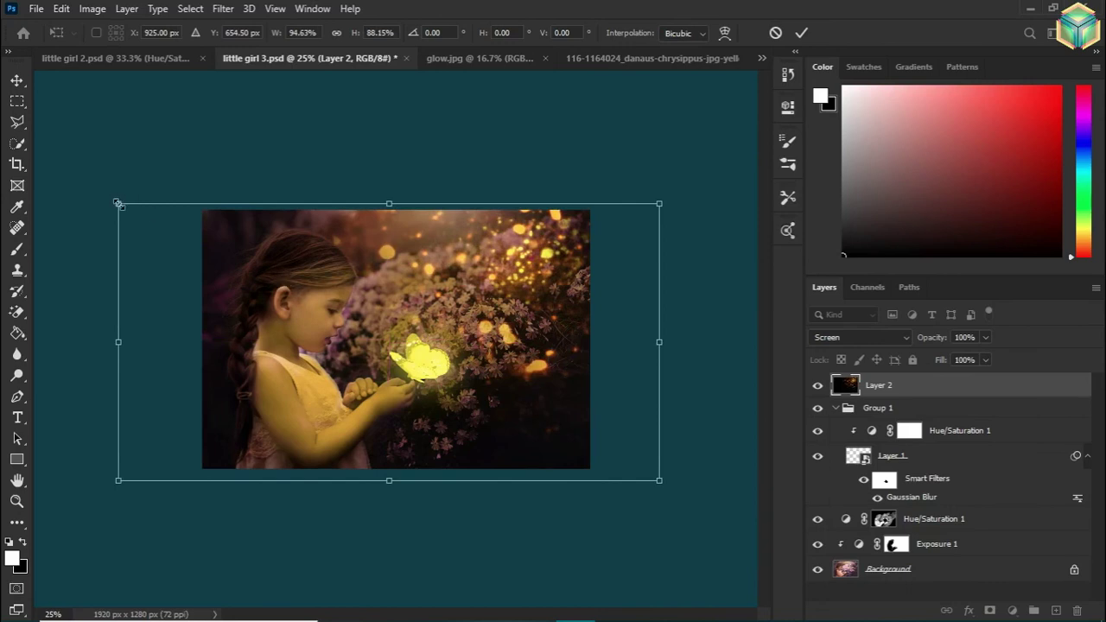
drag(118, 204, 149, 210)
mouse_move(573, 367)
mouse_down()
mouse_move(573, 333)
mouse_move(562, 335)
mouse_up()
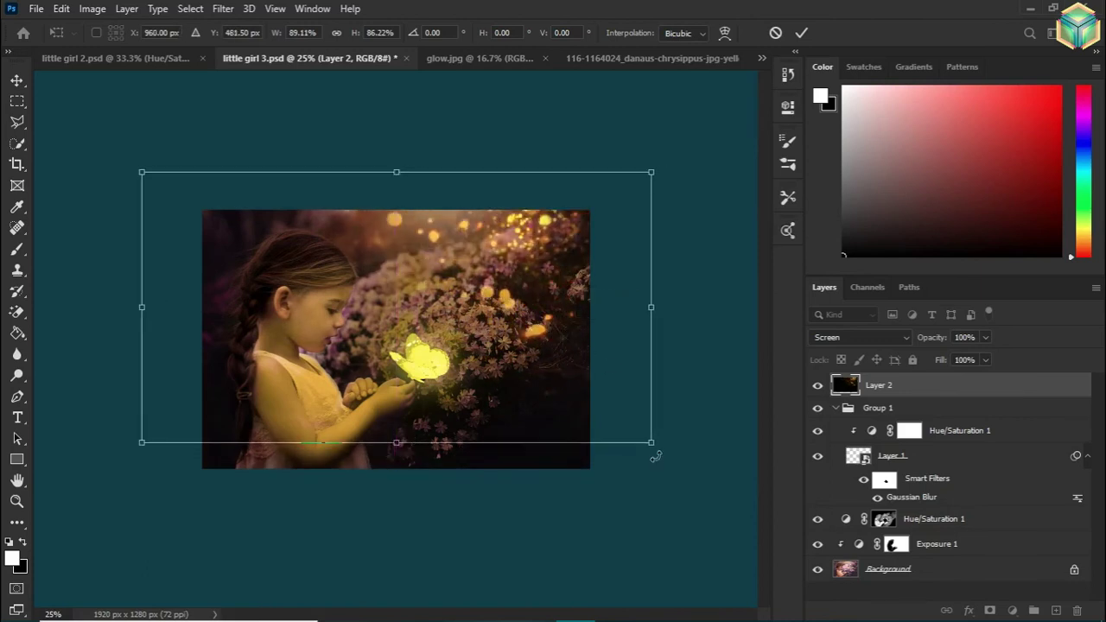
key(Down)
key(Down)
key(Down)
key(Down)
key(Down)
key(Down)
key(Down)
key(Down)
key(Down)
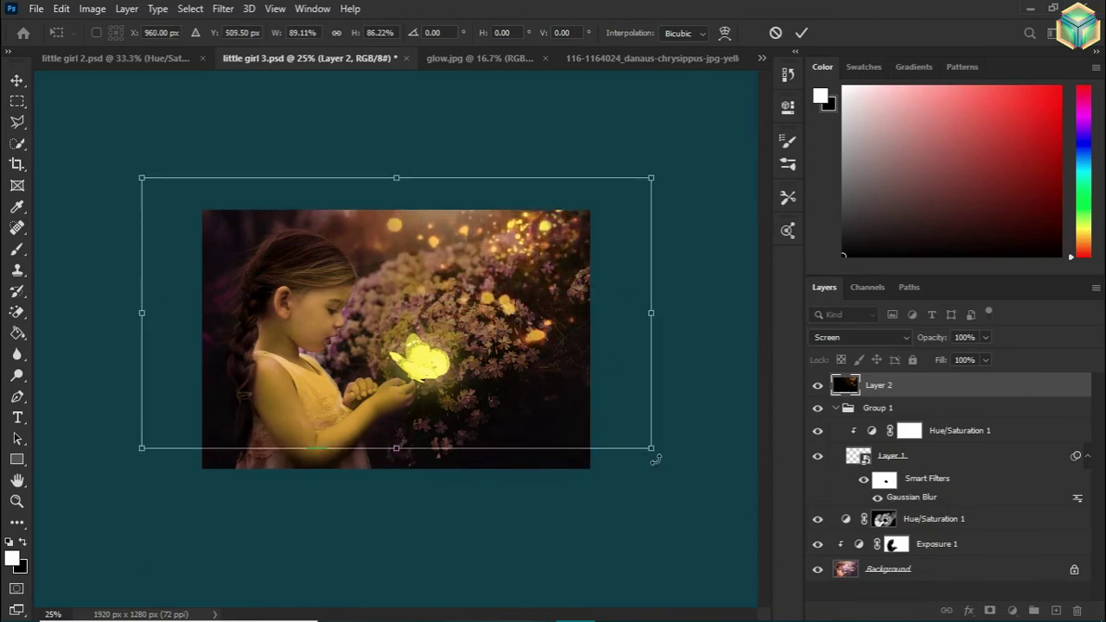
key(Down)
key(Down)
key(Down)
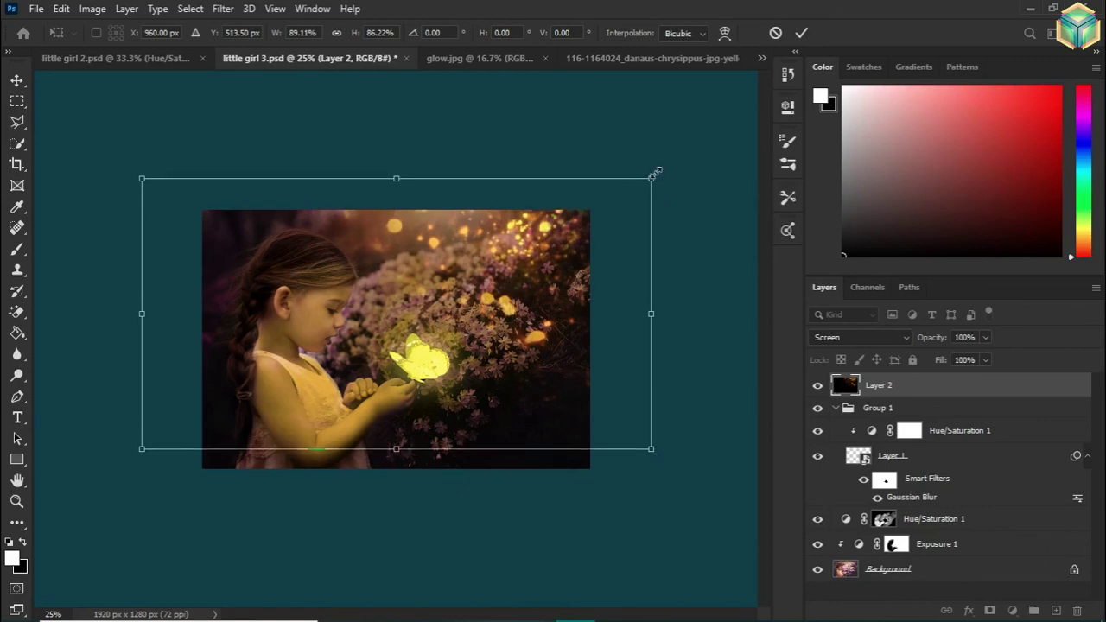
drag(658, 173, 667, 175)
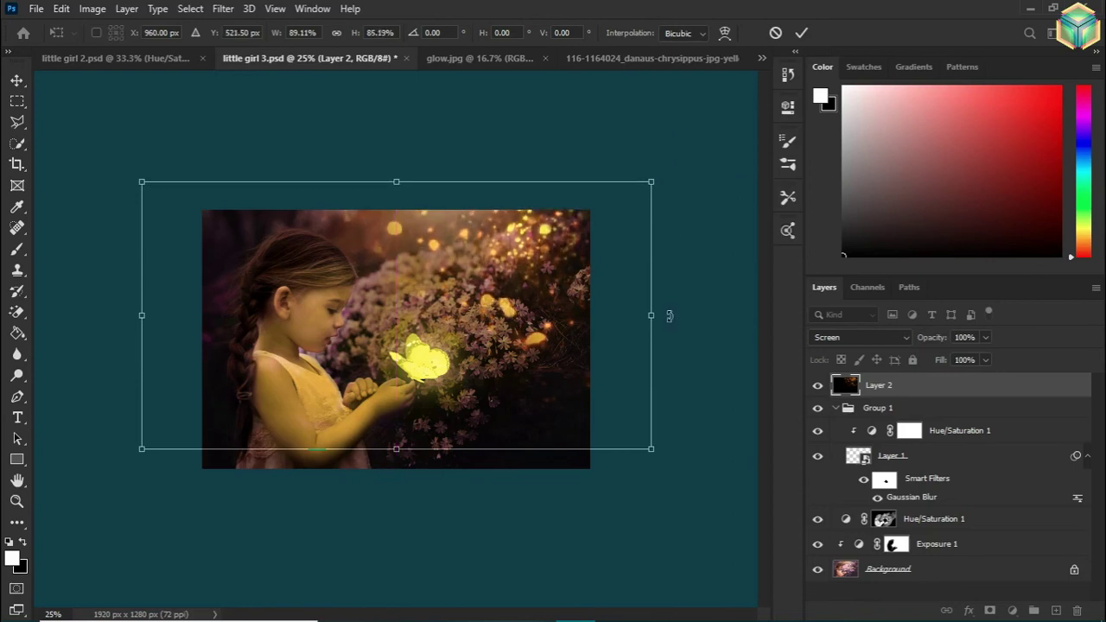
drag(658, 310, 662, 311)
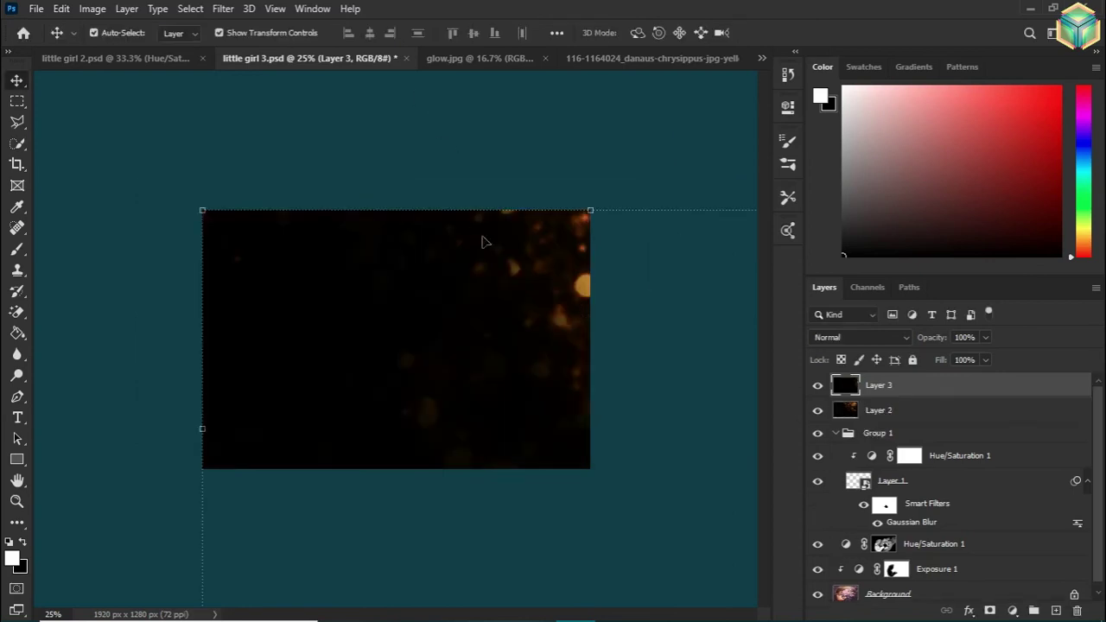
Shrink and place the second bokeh image (Layer 3) over the scene in Screen mode
mouse_move(198, 209)
mouse_down()
mouse_move(371, 392)
mouse_move(377, 425)
mouse_up()
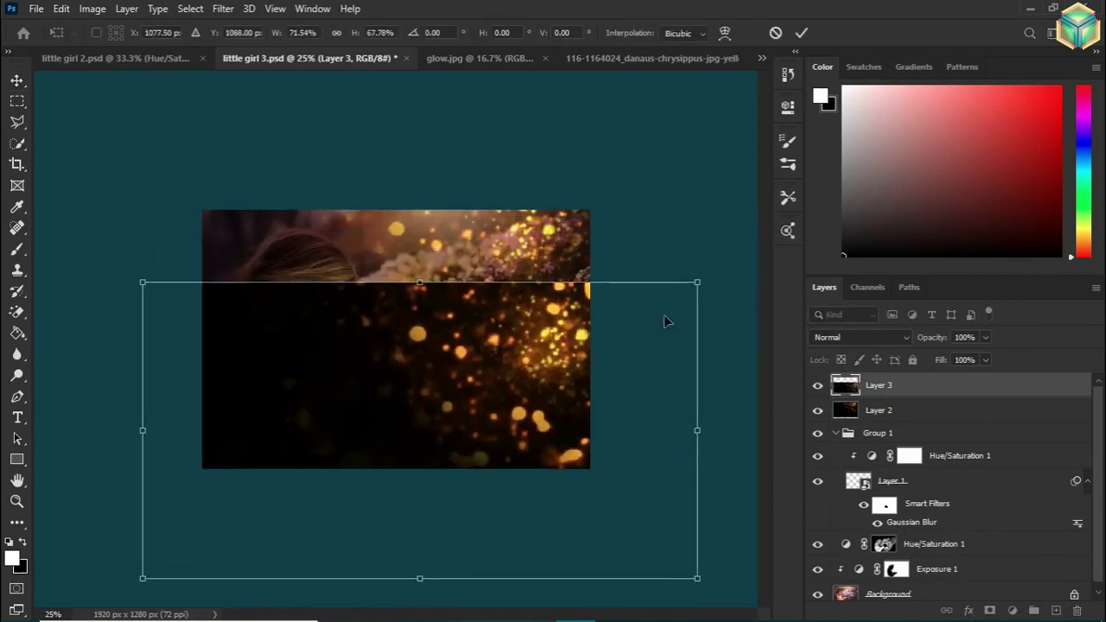
drag(697, 283, 606, 316)
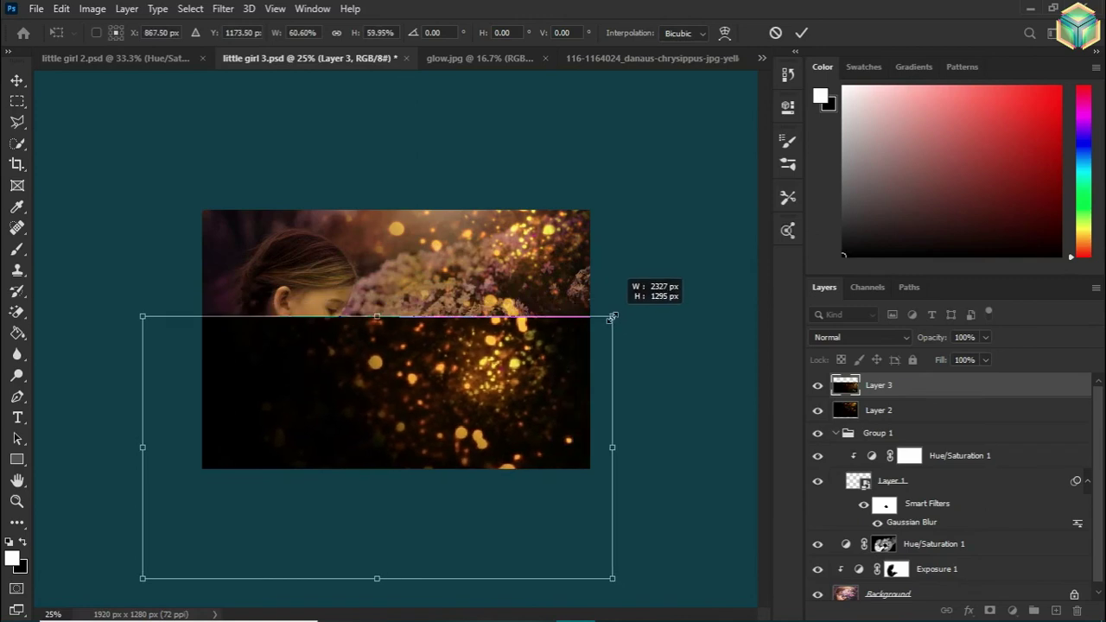
drag(531, 371, 571, 375)
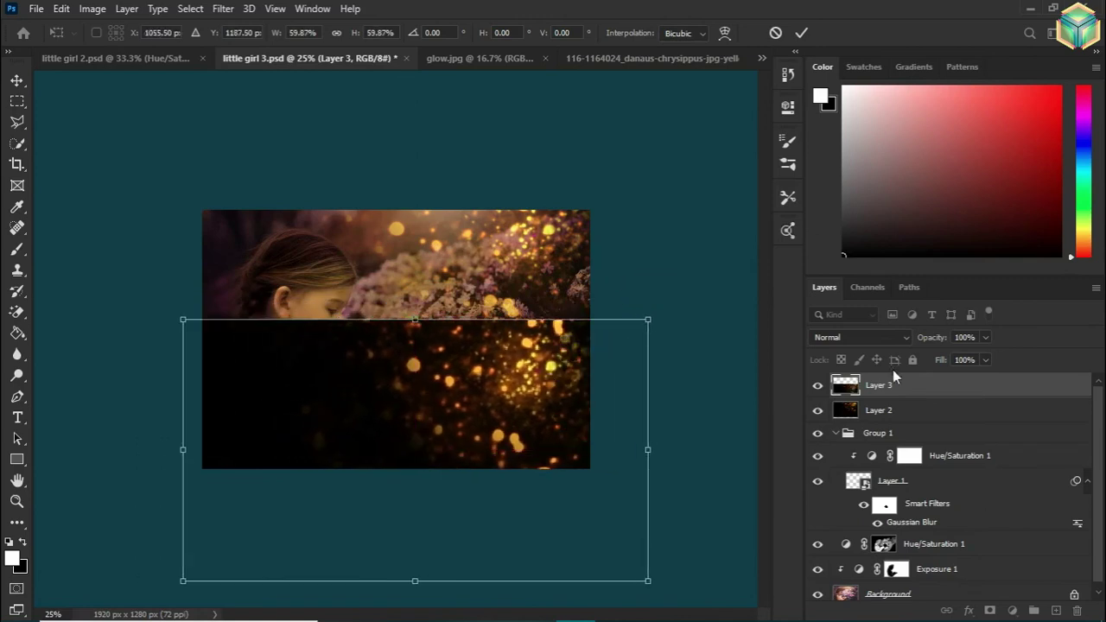
click(860, 337)
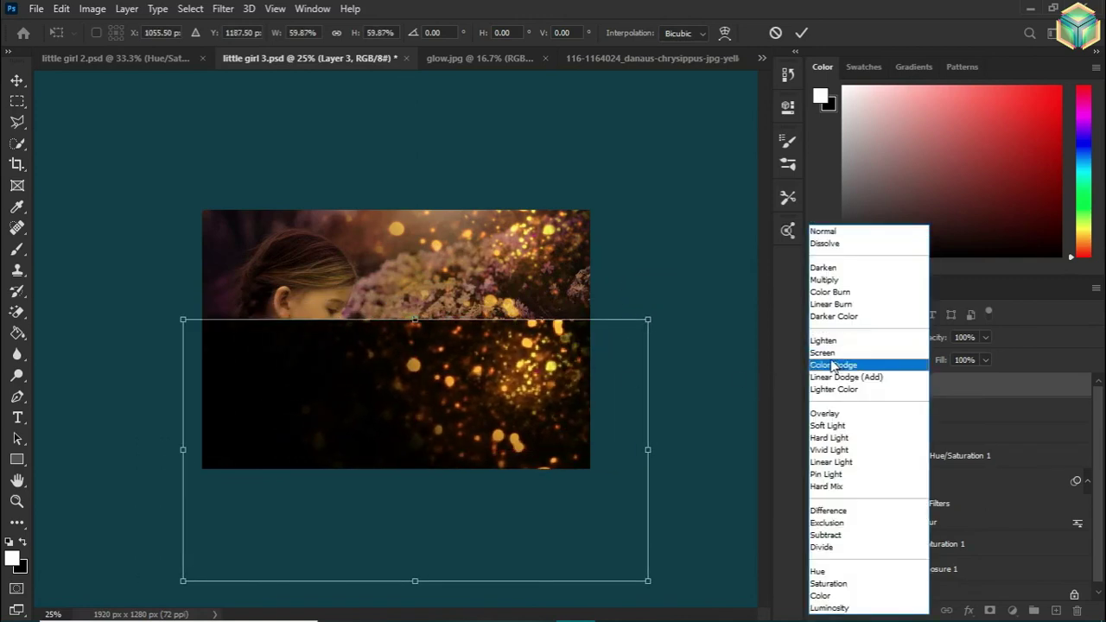
click(834, 348)
key(shift+Up)
key(shift+Up)
key(shift+Up)
key(shift+Up)
key(shift+Up)
key(shift+Up)
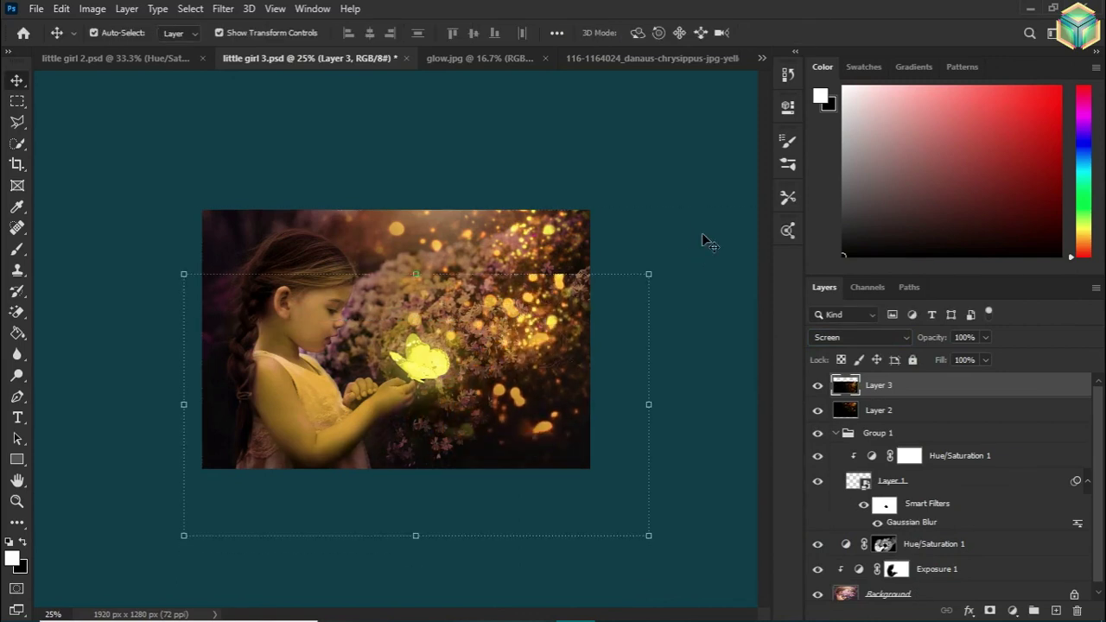
drag(588, 414, 649, 437)
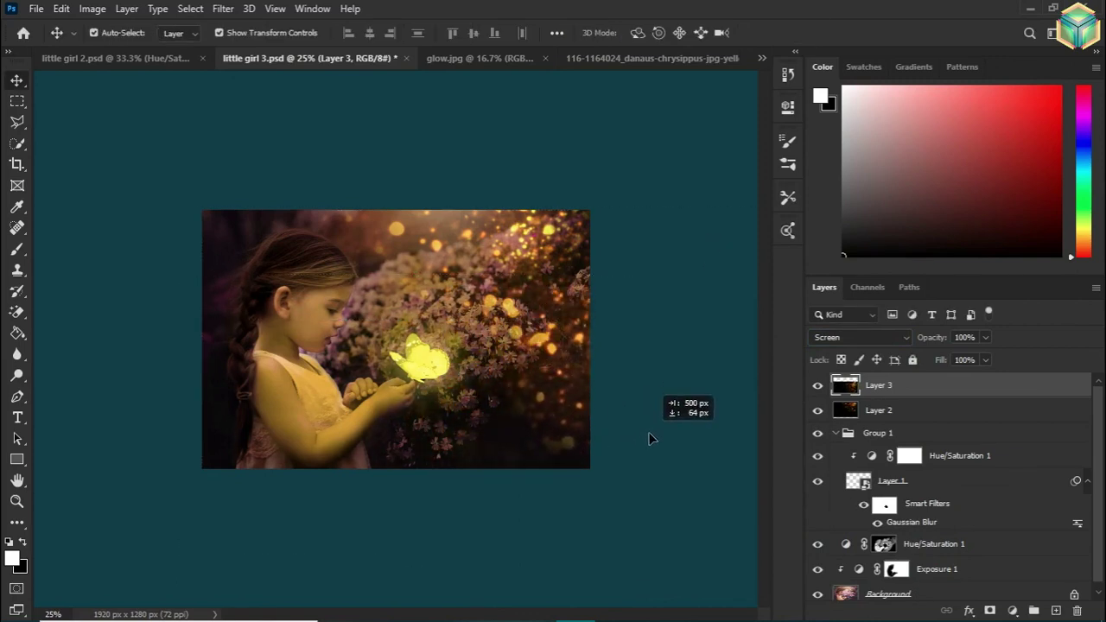
Reposition the Layer 2 and Layer 3 bokeh lights around the flowers and butterfly
click(535, 263)
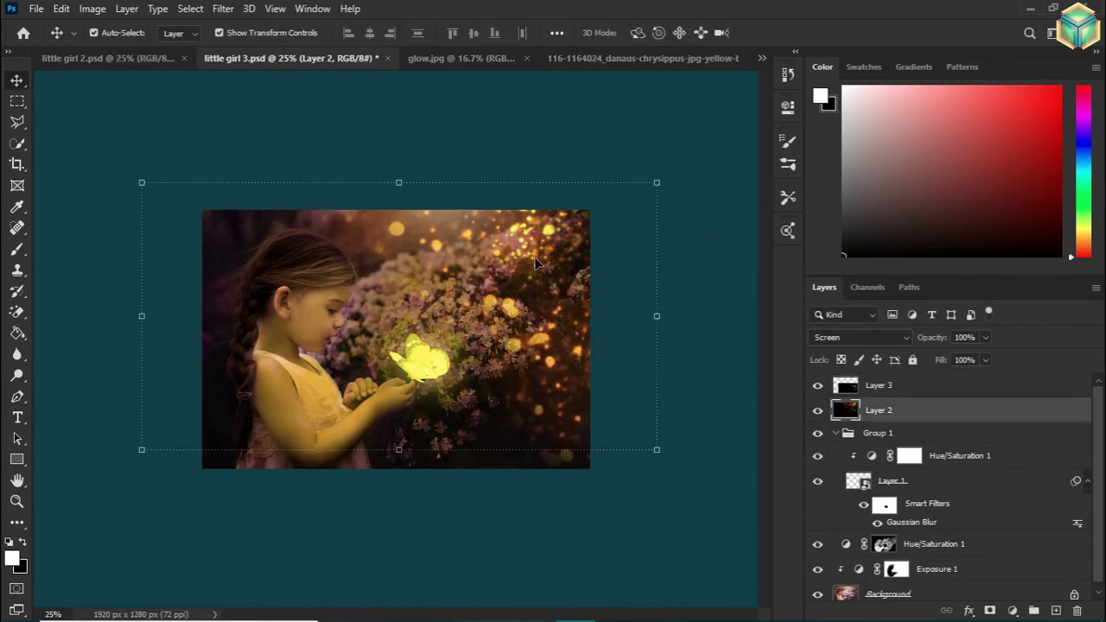
click(555, 444)
drag(703, 190, 452, 306)
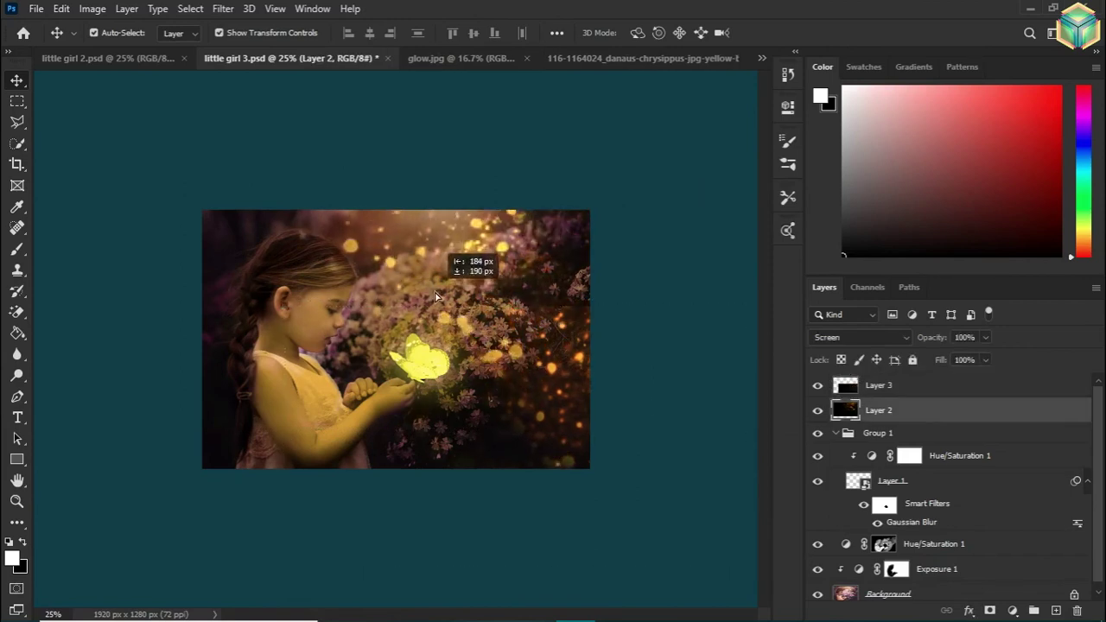
drag(525, 411, 605, 309)
mouse_move(501, 259)
mouse_down()
mouse_move(509, 273)
mouse_move(508, 244)
mouse_up()
mouse_move(528, 396)
mouse_down()
mouse_move(495, 356)
mouse_move(561, 380)
mouse_up()
drag(536, 275, 550, 342)
click(636, 238)
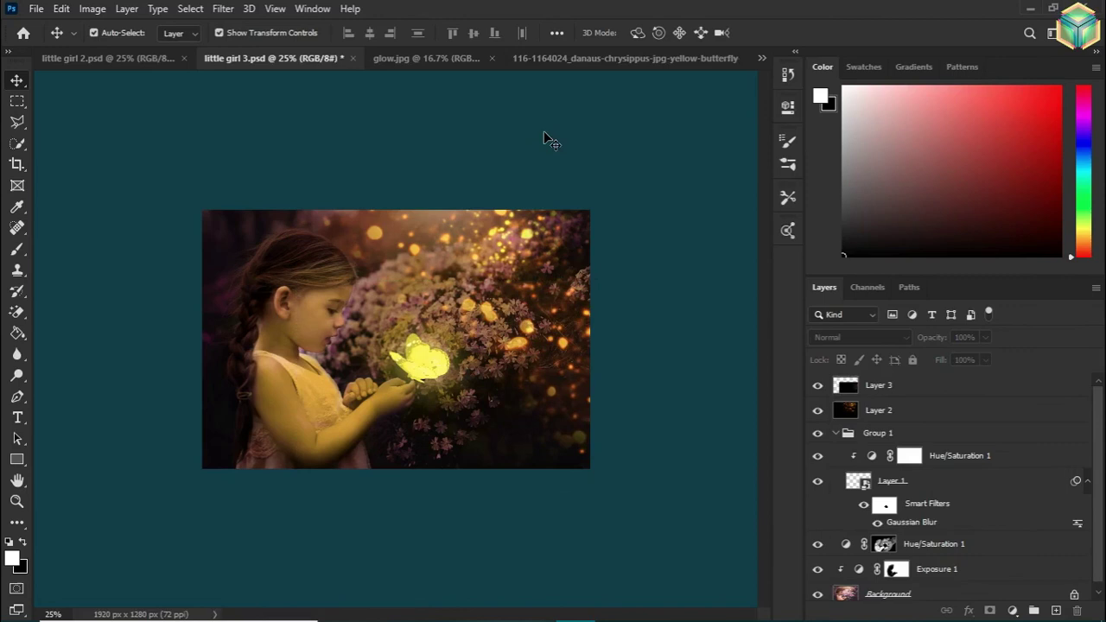
key(ctrl+plus)
Pick the regular Eraser and target Layer 2, zoomed in on the butterfly
click(18, 354)
right_click(19, 359)
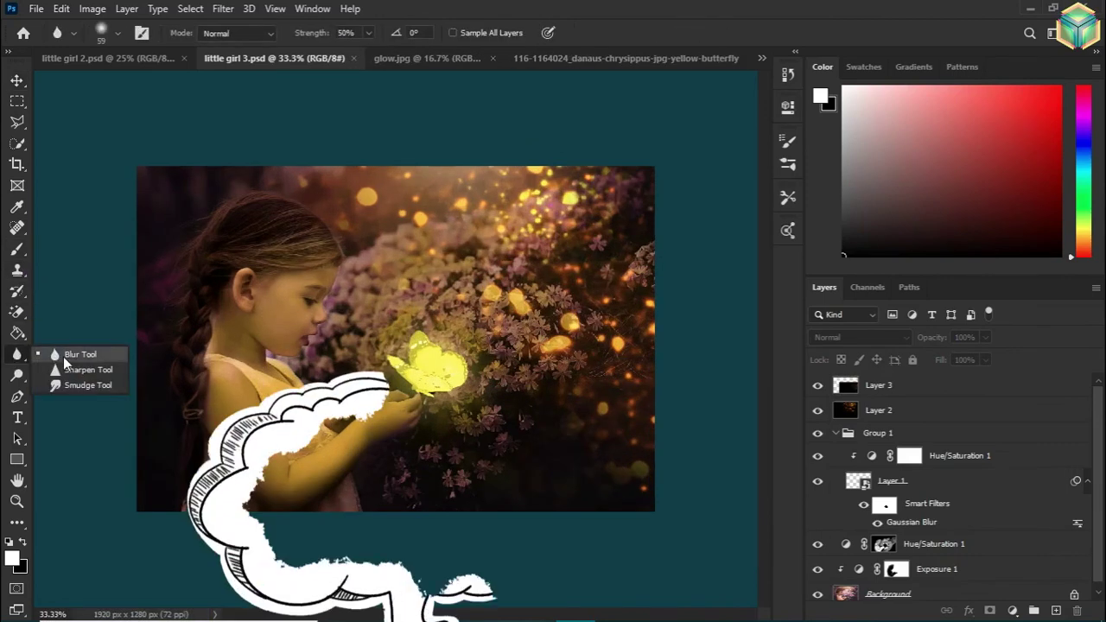
click(16, 317)
key(shift+e)
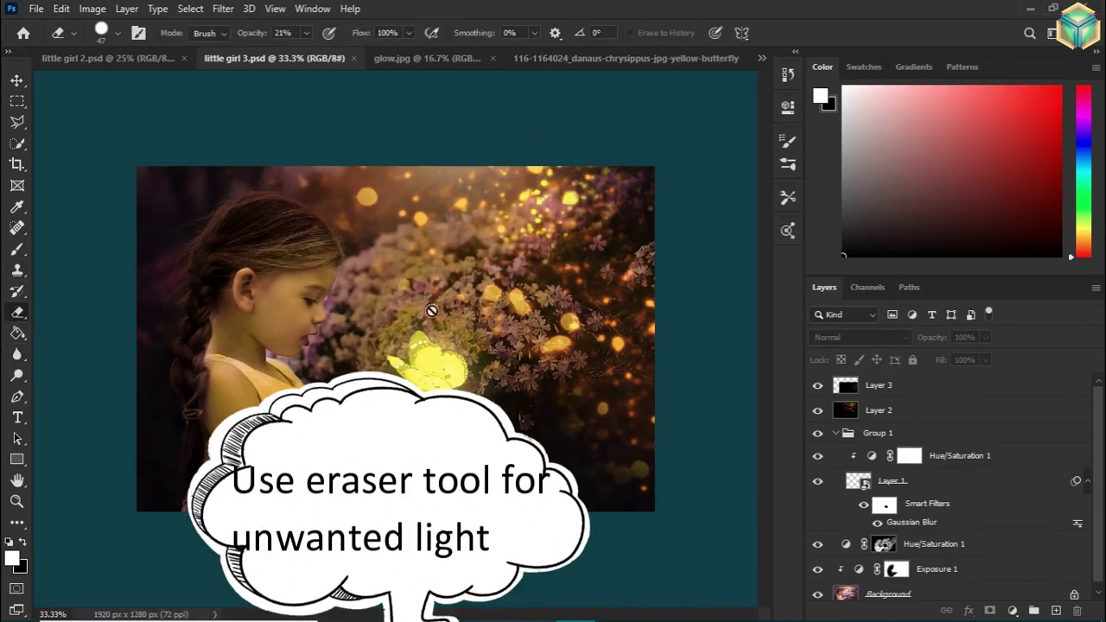
key(ctrl+plus)
ctrl+click(708, 465)
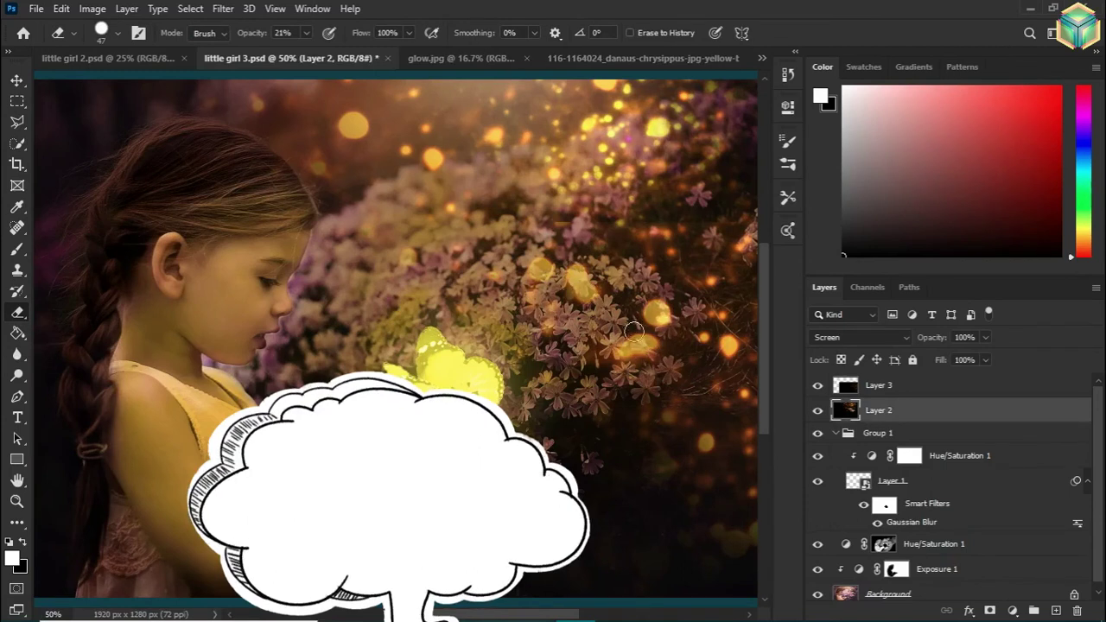
Erase and dim the stray bright bokeh spots near the butterfly and flowers
drag(627, 354, 656, 341)
drag(536, 276, 587, 285)
drag(630, 345, 654, 314)
drag(536, 268, 587, 293)
drag(643, 315, 656, 317)
key(ctrl+minus)
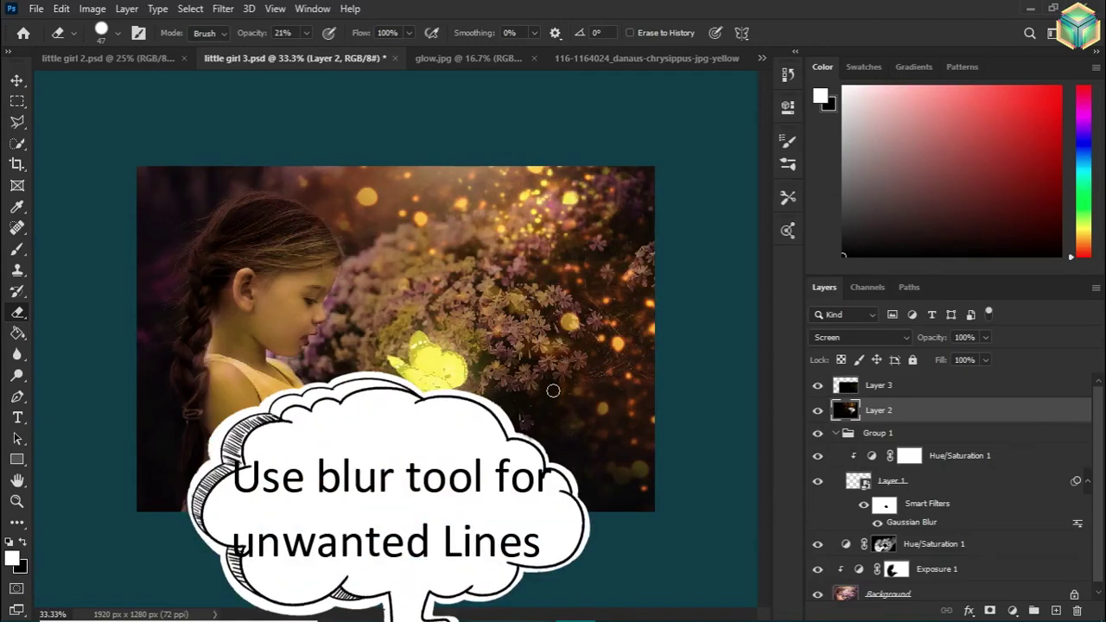
Choose the Blur tool, then move Layer 2's glow down and right with the Move tool
click(16, 354)
click(907, 389)
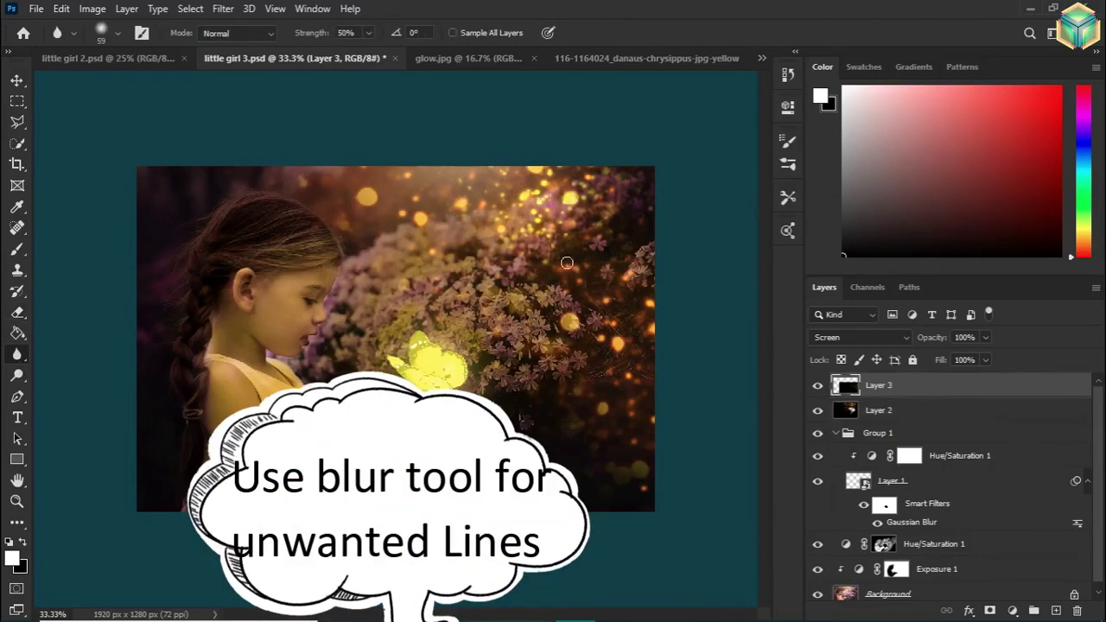
key(alt+bracketleft)
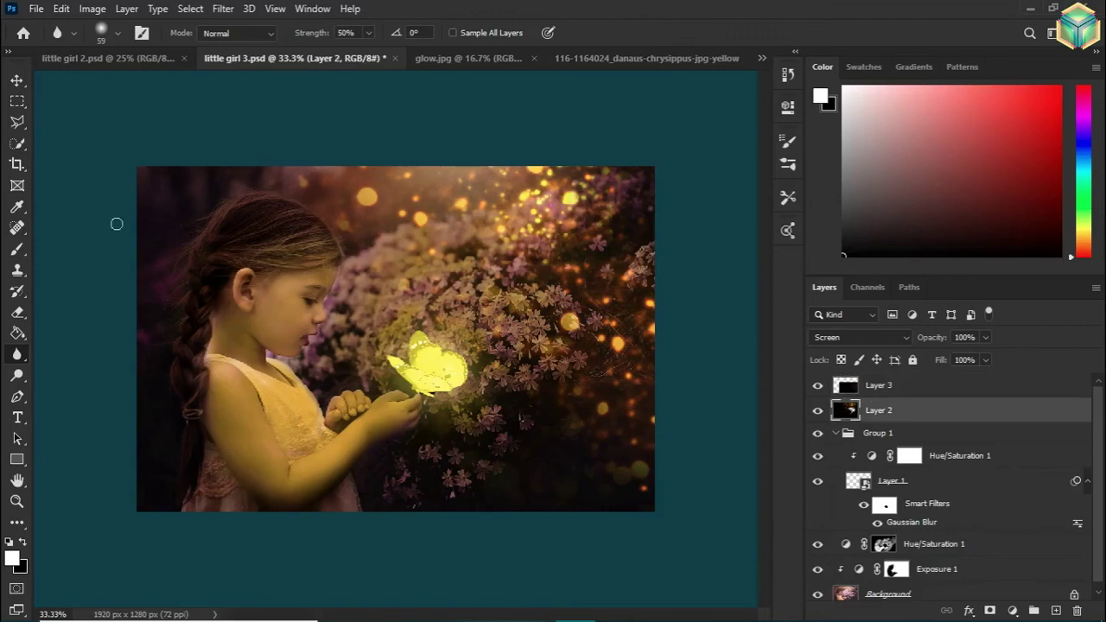
key(v)
drag(619, 212, 637, 242)
click(658, 123)
Adjust the bokeh layer selection, ending with Layer 2 selected again
click(889, 411)
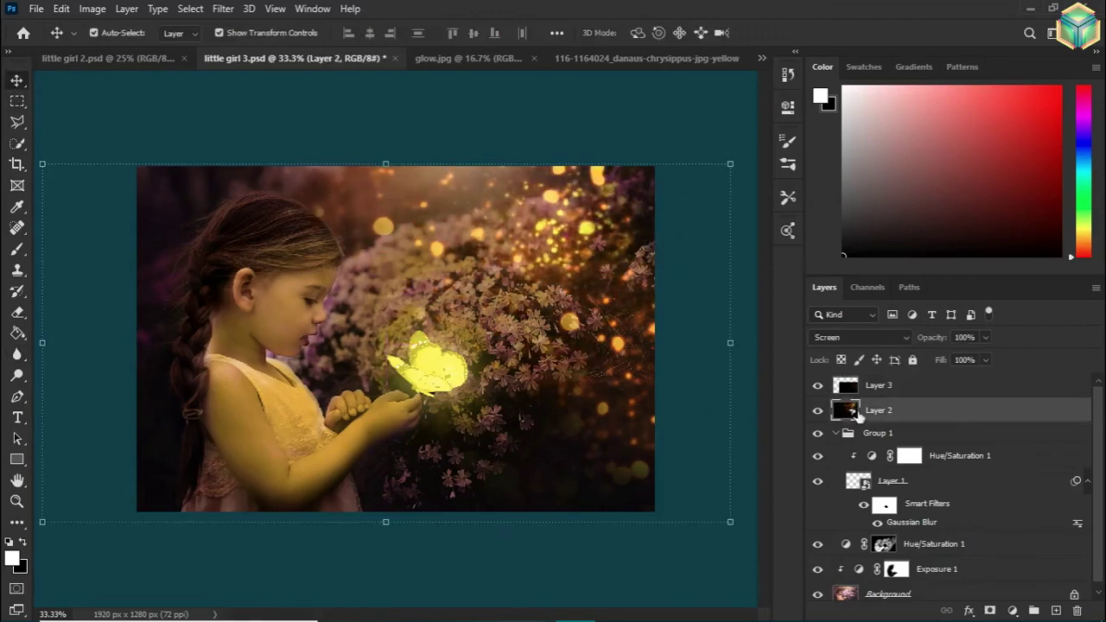
shift+click(889, 385)
click(895, 386)
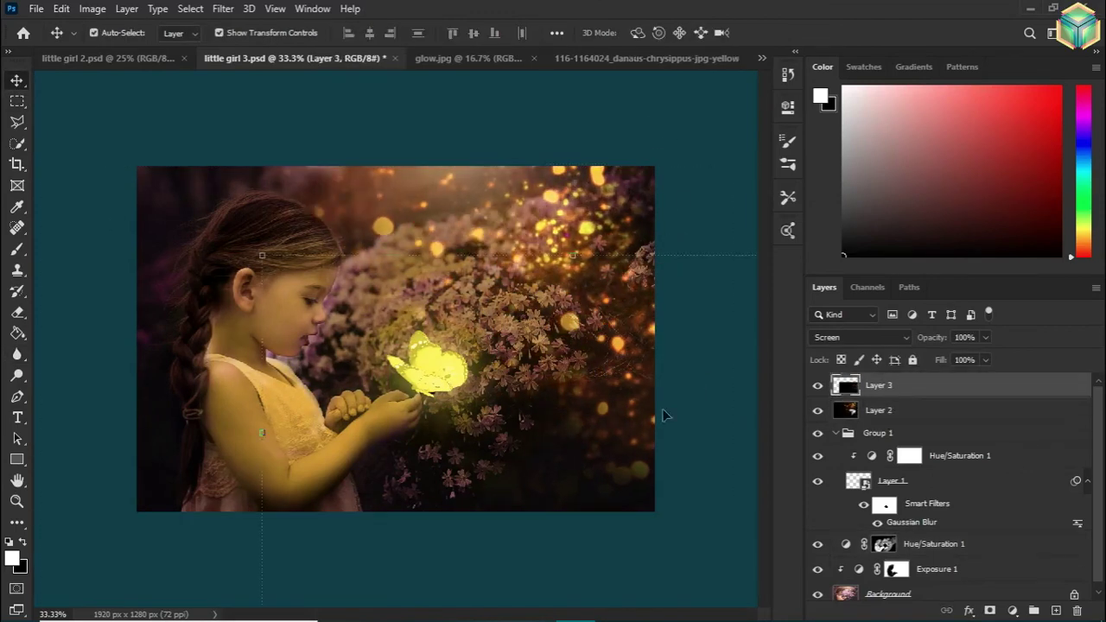
click(665, 189)
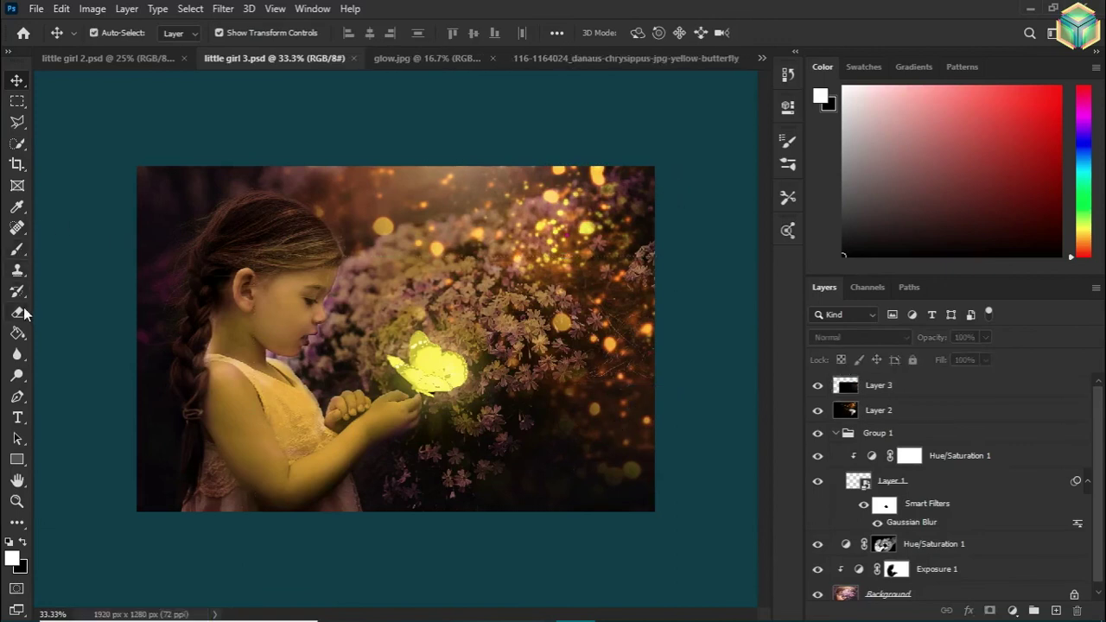
click(912, 411)
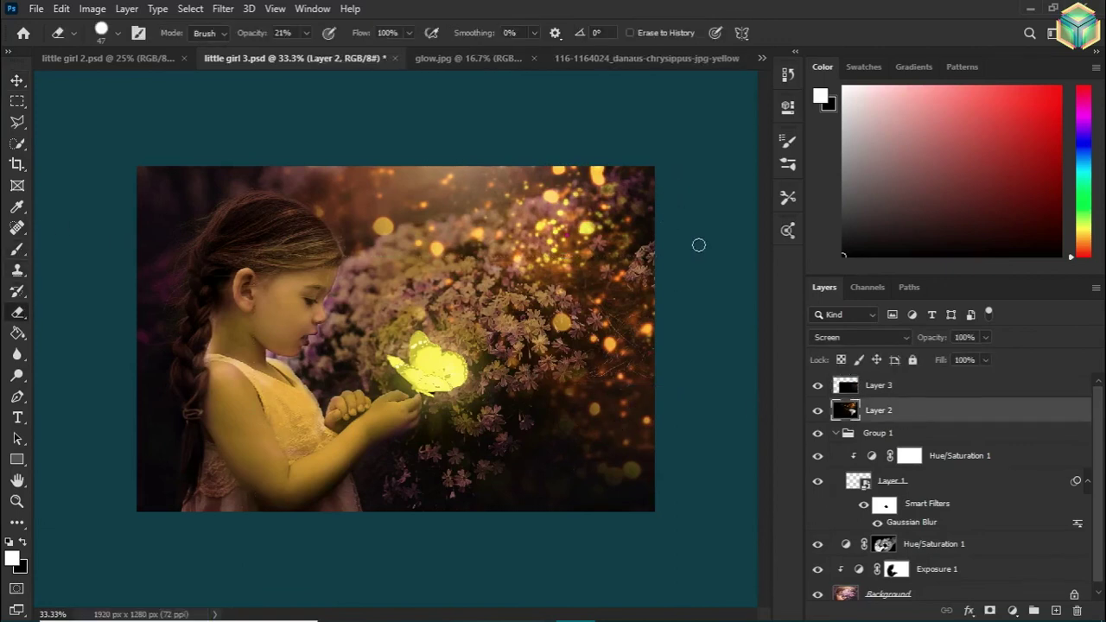